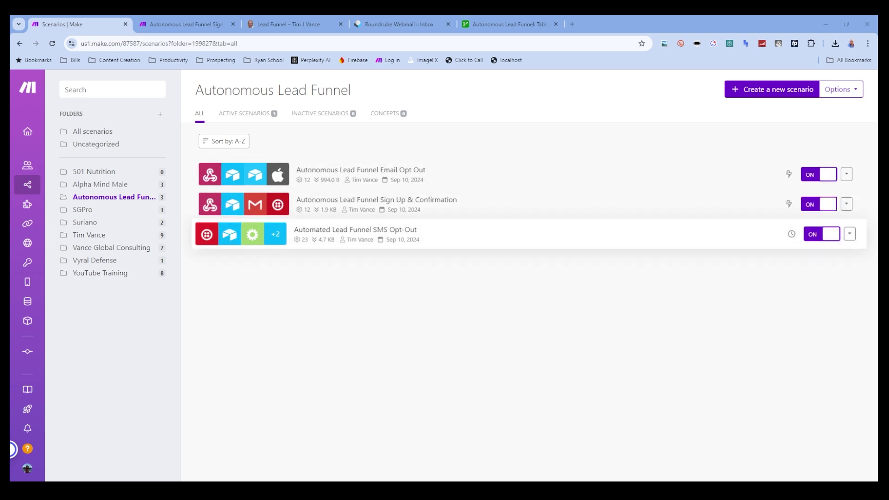
- Review the Sign Up & Confirmation scenario, returning to the Autonomous Lead Funnel folder list
left_click(451, 209)
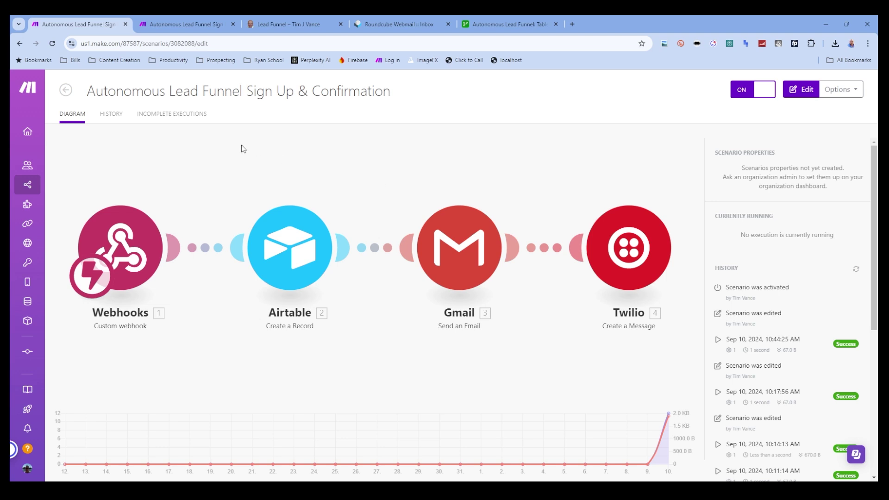
left_click(61, 92)
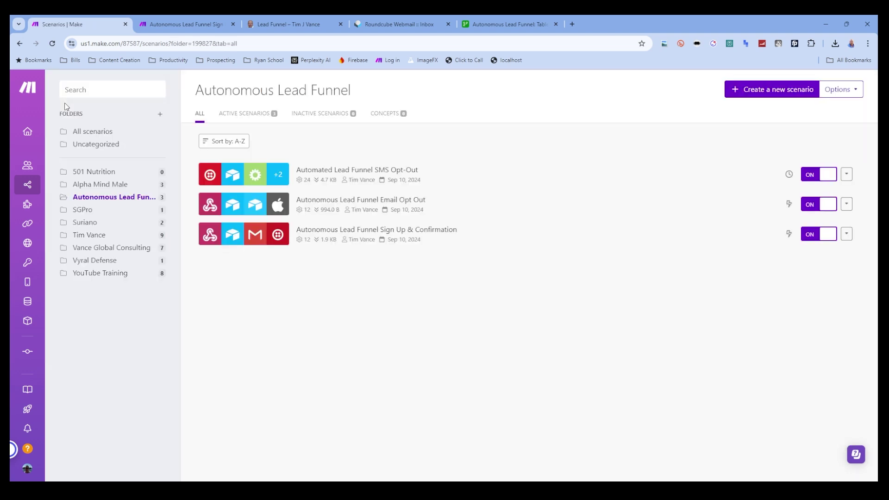
left_click(373, 235)
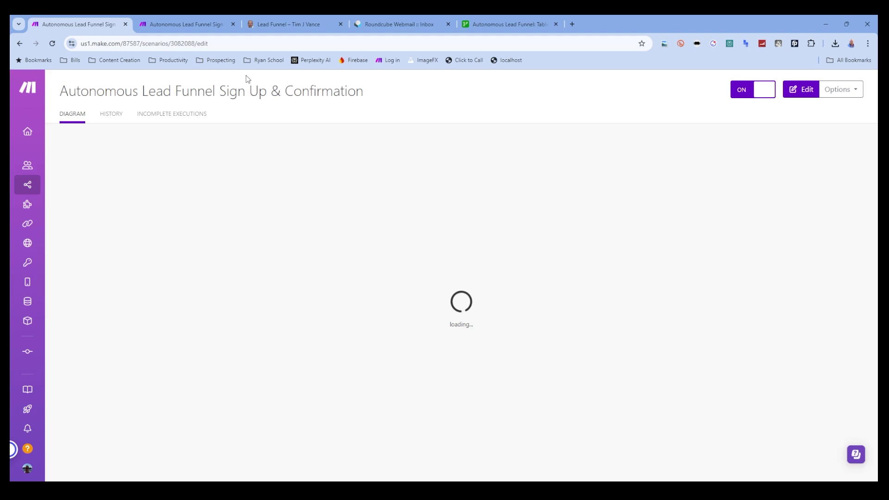
left_click(66, 92)
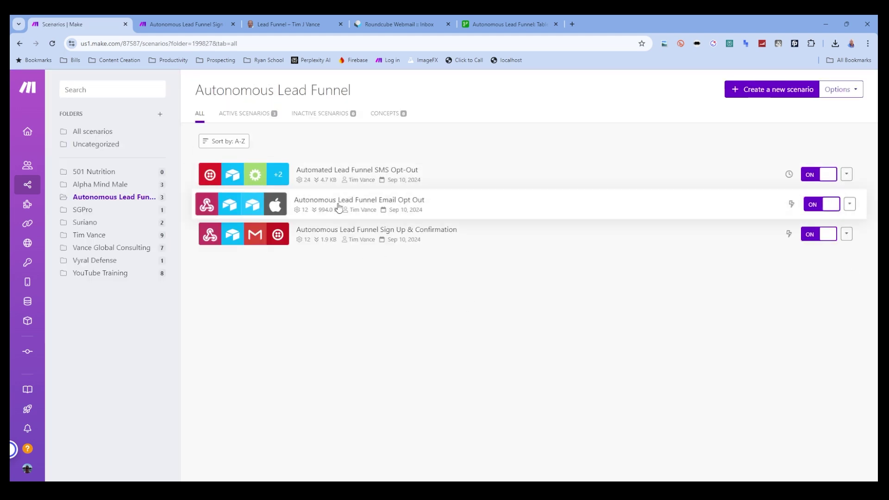
- Look over the Email Opt Out scenario, then open Automated Lead Funnel SMS Opt-Out
left_click(365, 204)
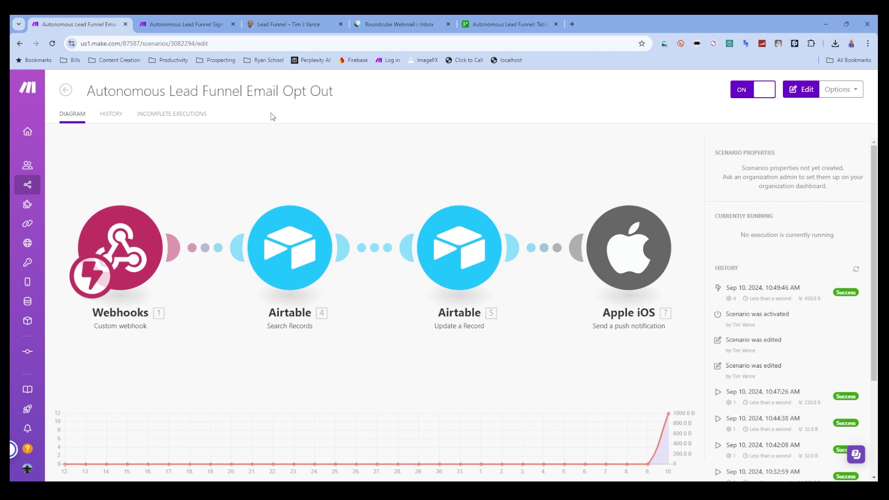
left_click(65, 90)
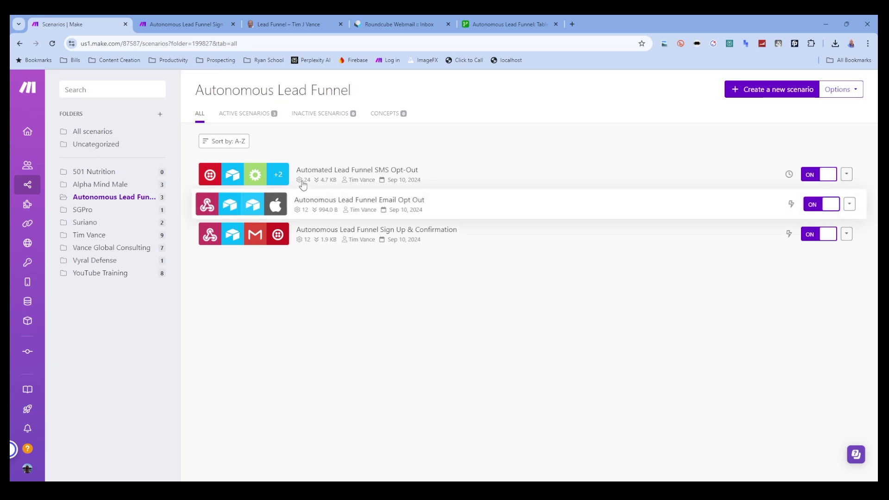
left_click(329, 177)
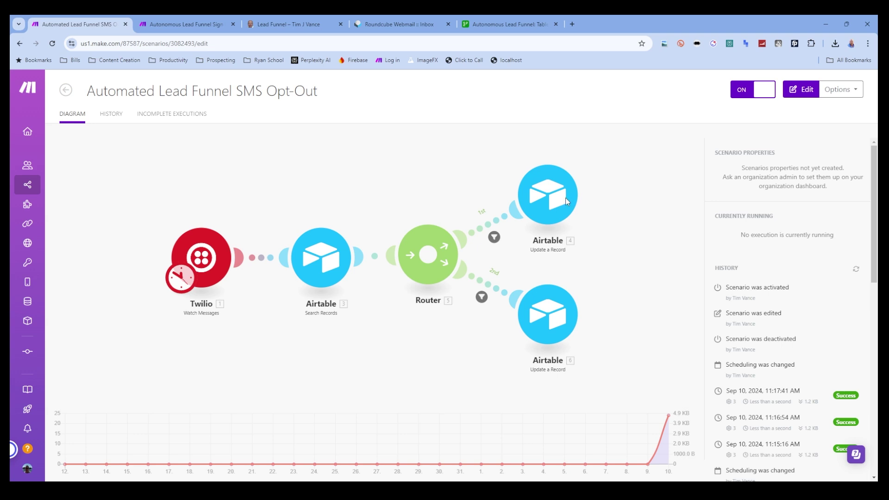
- Enter the SMS Opt-Out scenario's editor and back out to the overview
left_click(557, 324)
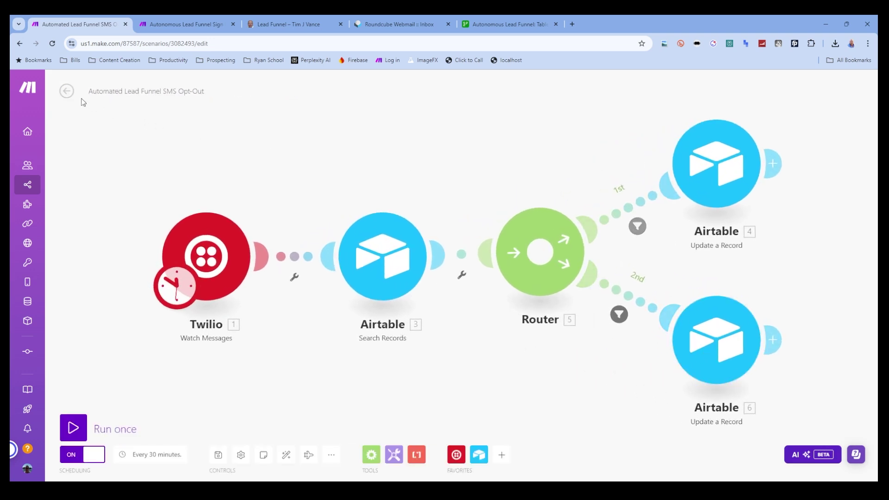
left_click(67, 90)
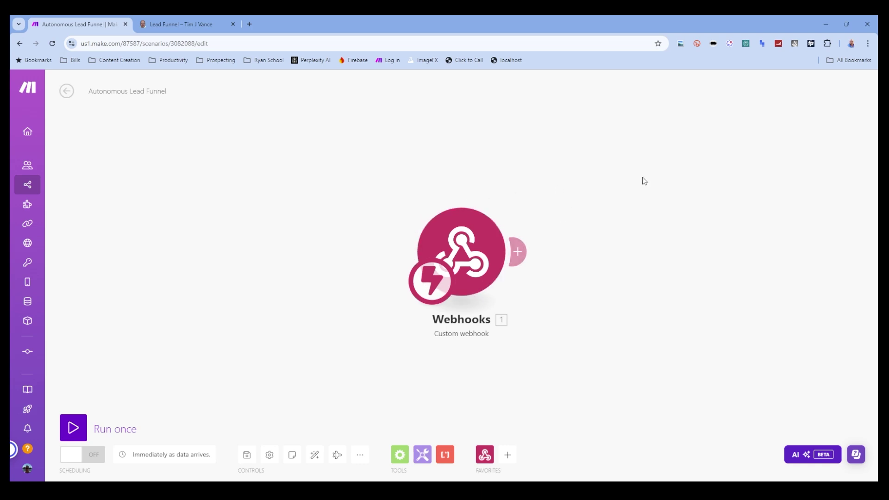
- Run the webhook once, submit a test lead from the form, and inspect its FirstName, LastName, EmailAddress, MobileNumber, OptIn output
left_click(200, 26)
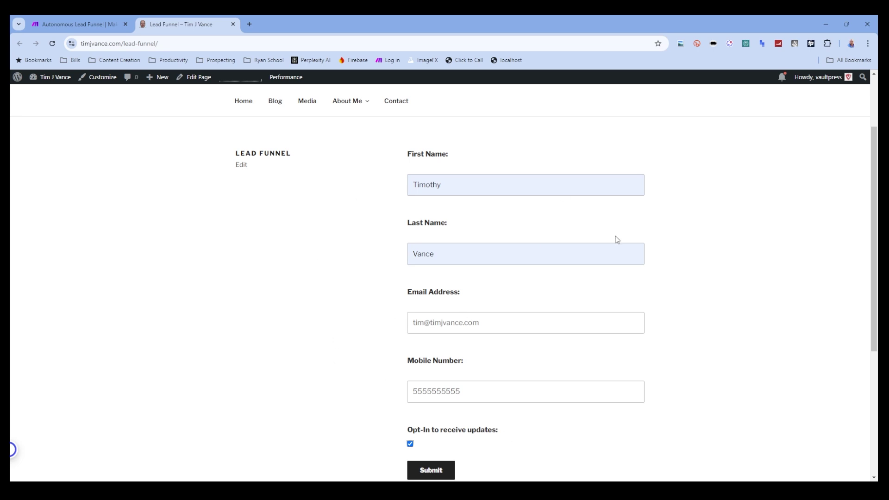
left_click(86, 26)
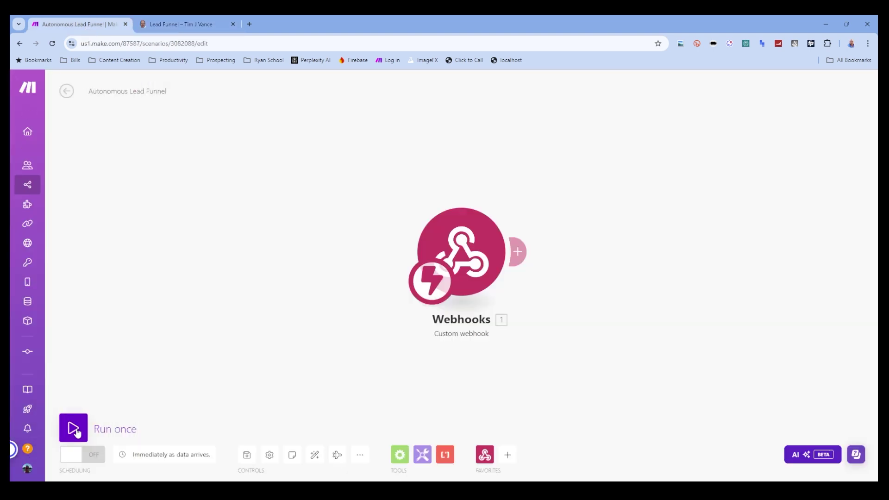
left_click(74, 429)
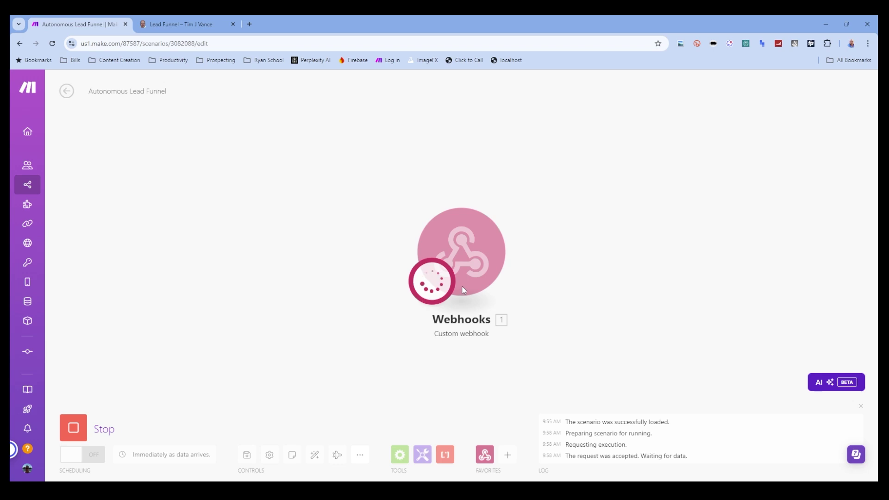
left_click(235, 29)
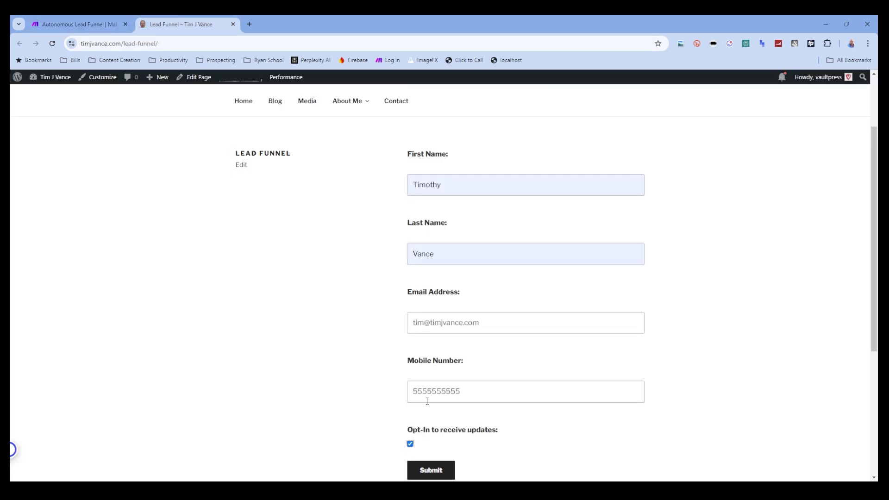
left_click(443, 472)
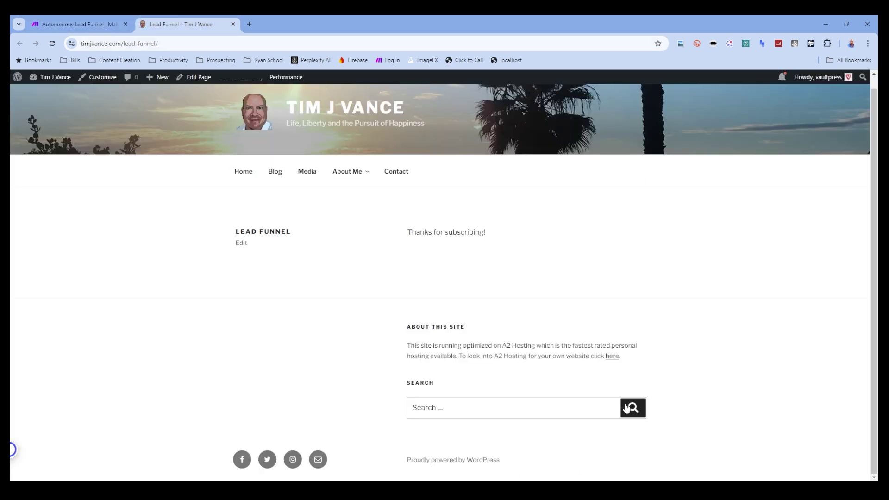
left_click(91, 24)
left_click(465, 144)
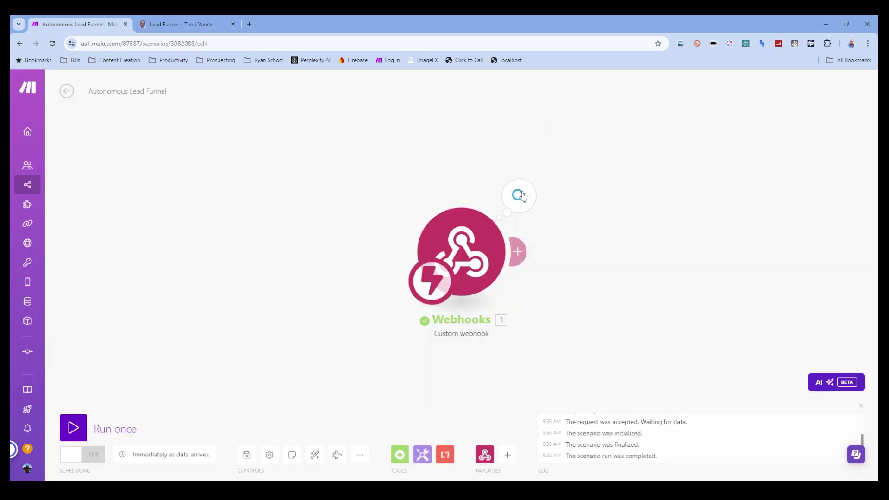
left_click(518, 196)
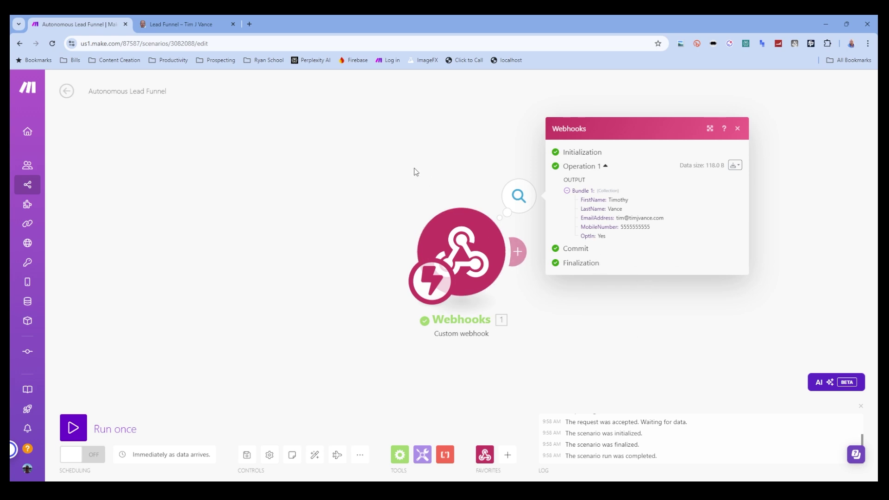
left_click_drag(415, 171, 268, 165)
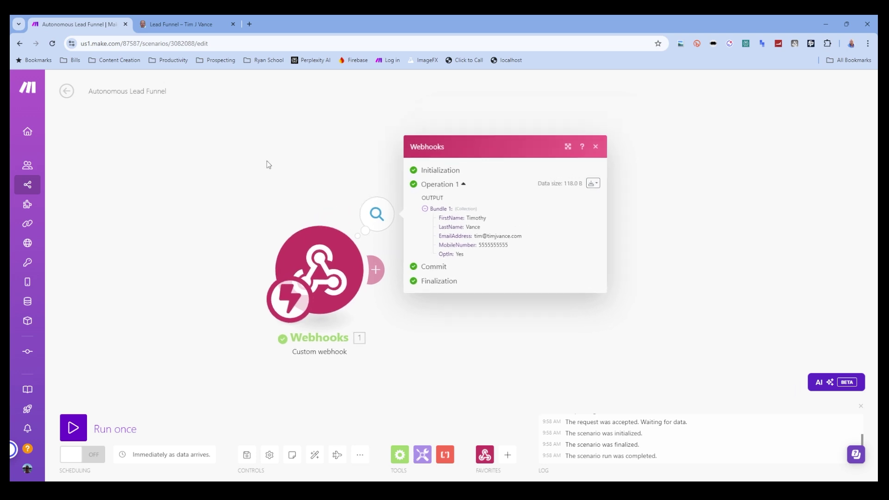
left_click(300, 137)
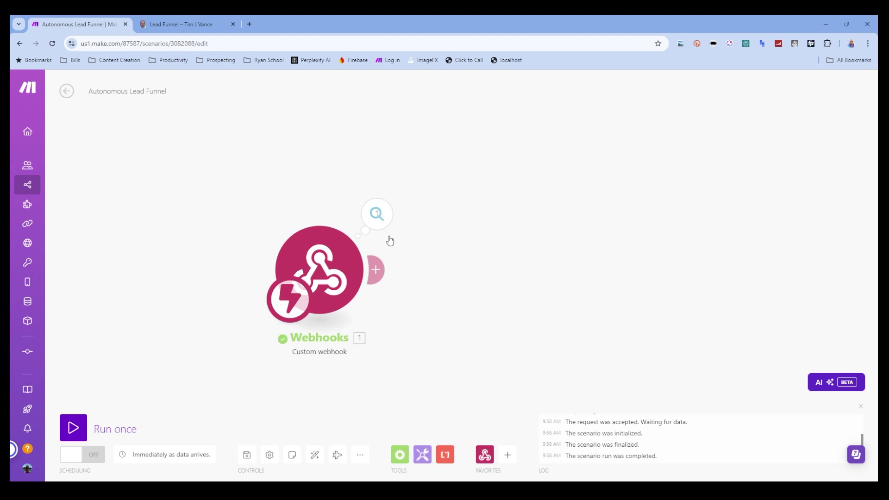
- Add an Airtable Create a Record module after the Webhooks trigger
left_click(377, 269)
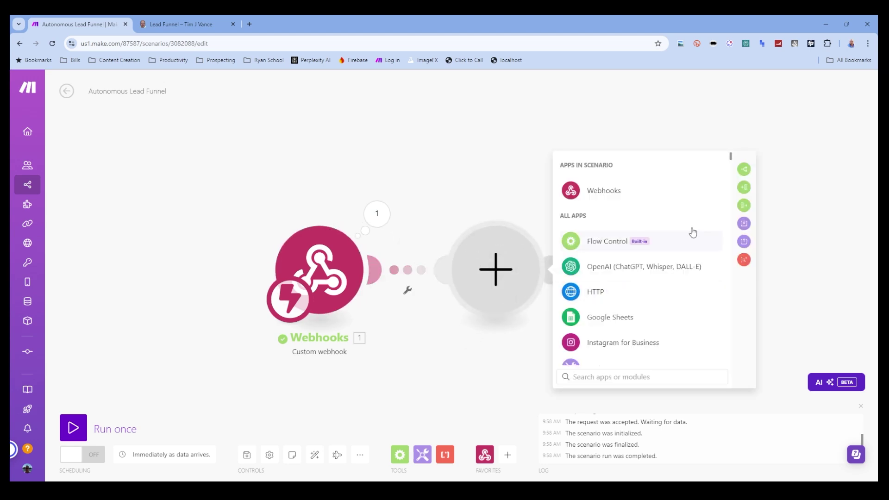
type("airt")
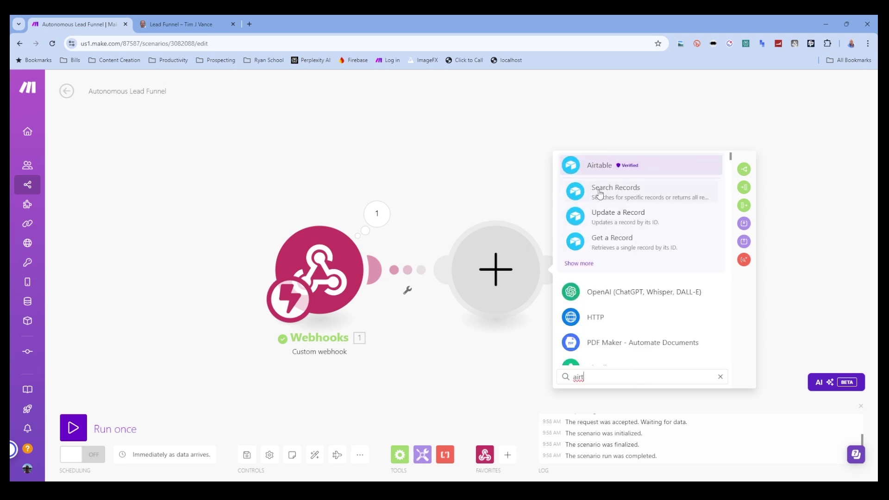
left_click(593, 166)
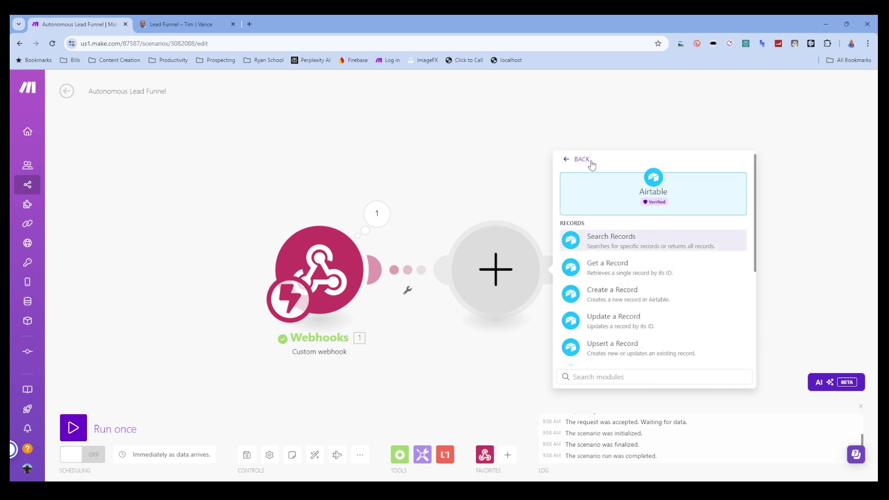
left_click(655, 296)
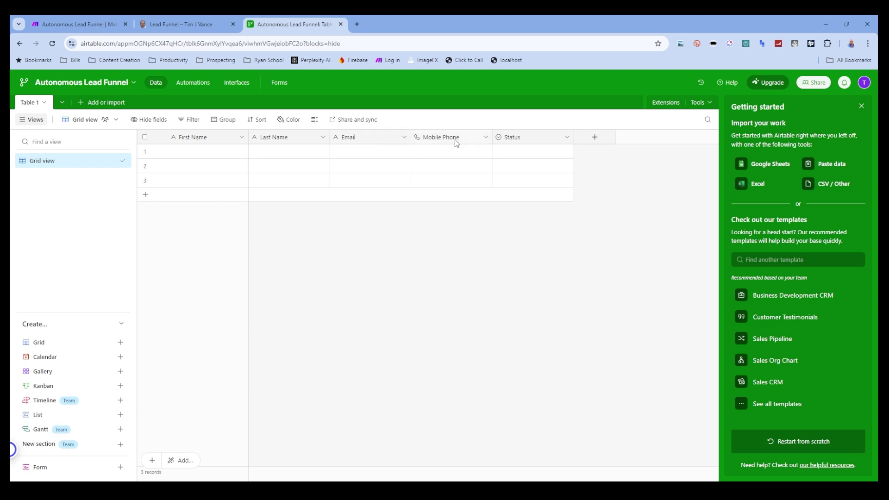
- Delete the three existing blank records from the Airtable table
left_click(145, 137)
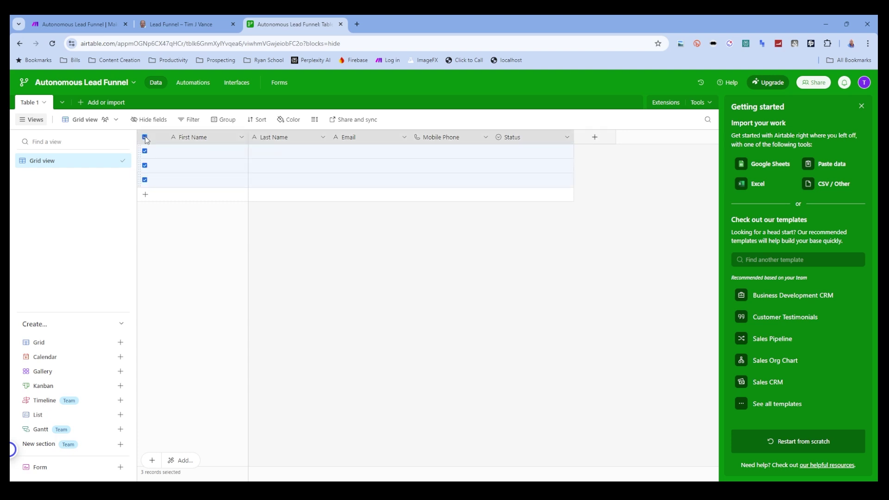
right_click(175, 179)
left_click(221, 214)
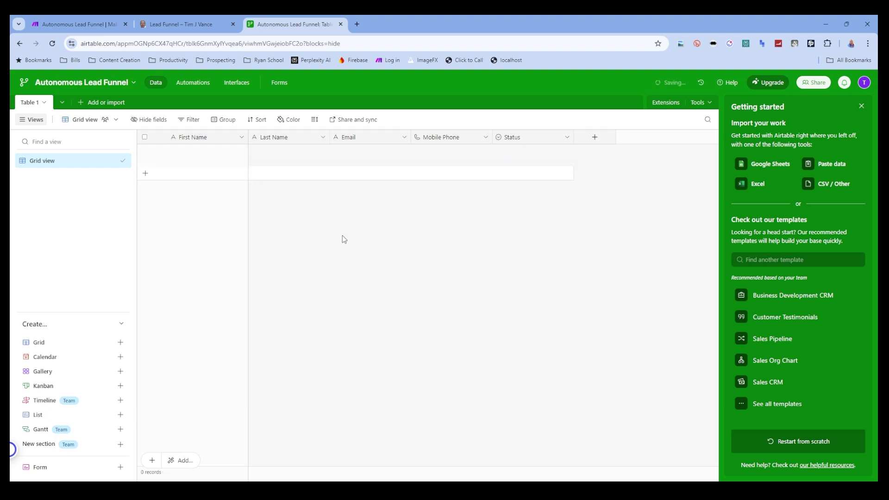
- Target Table 1 and map the webhook's FirstName, LastName, EmailAddress and MobileNumber into the record fields
left_click(119, 21)
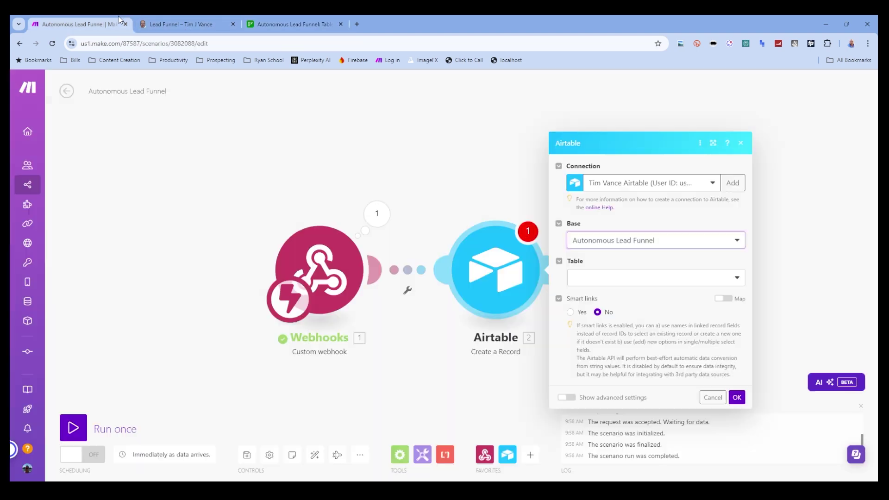
left_click(632, 283)
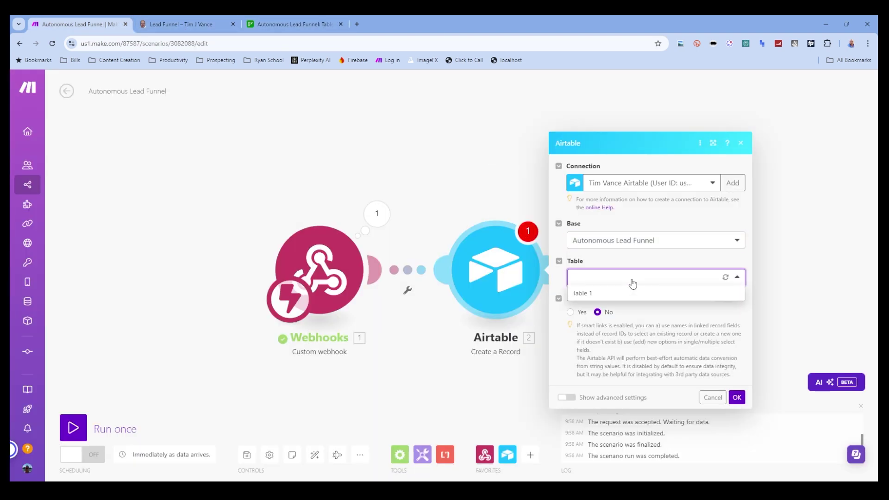
left_click(631, 296)
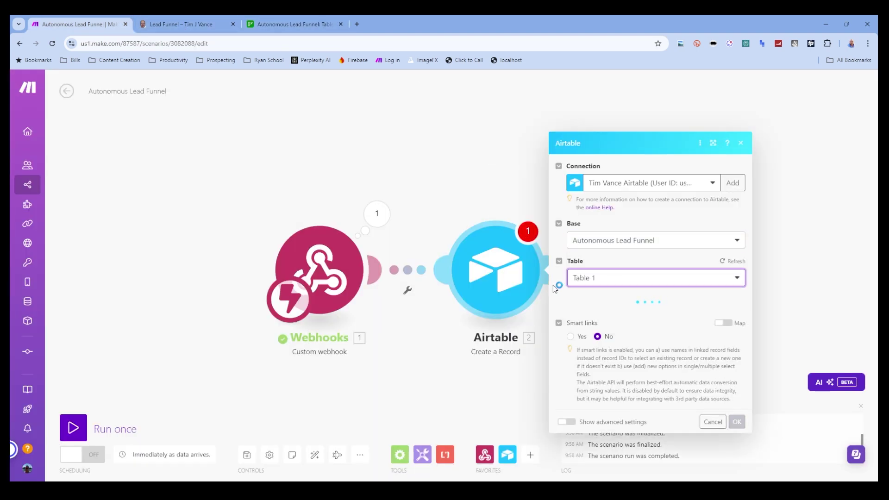
left_click(621, 274)
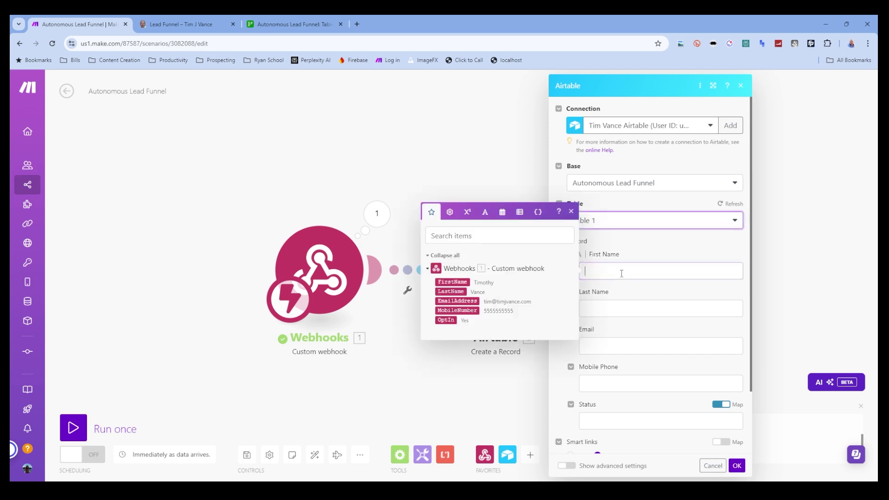
left_click(453, 282)
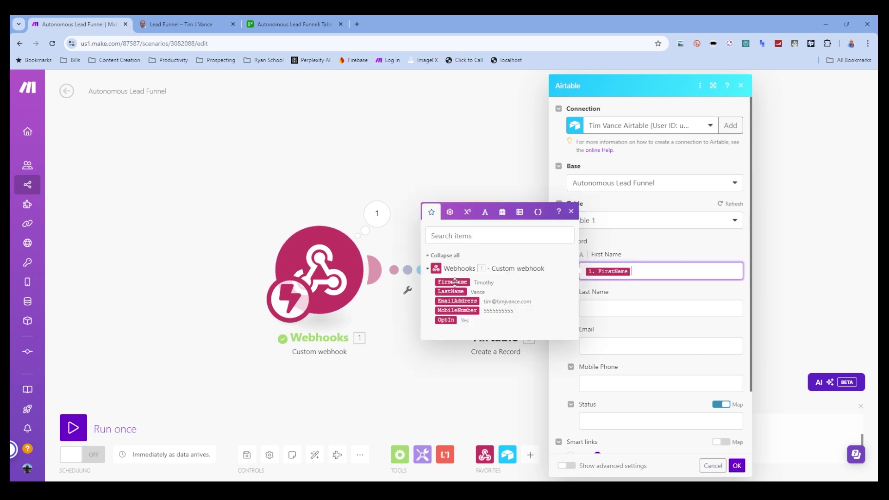
key("Tab")
left_click(451, 329)
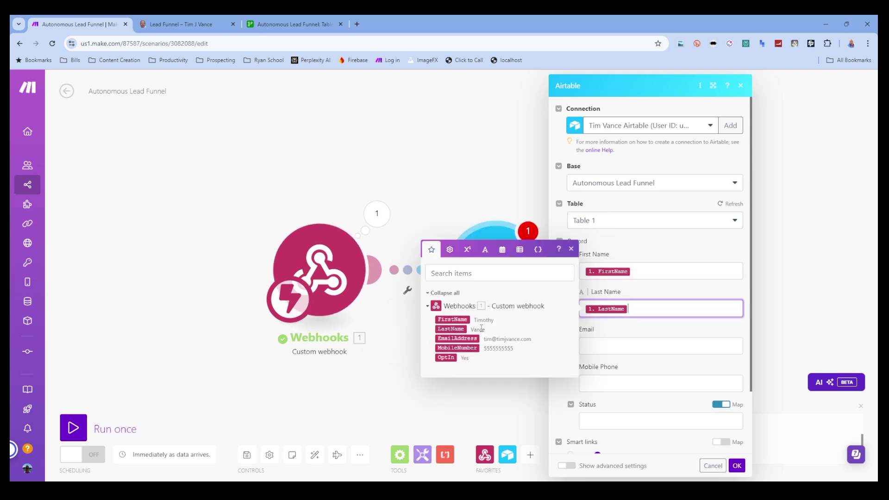
key("Tab")
left_click(453, 376)
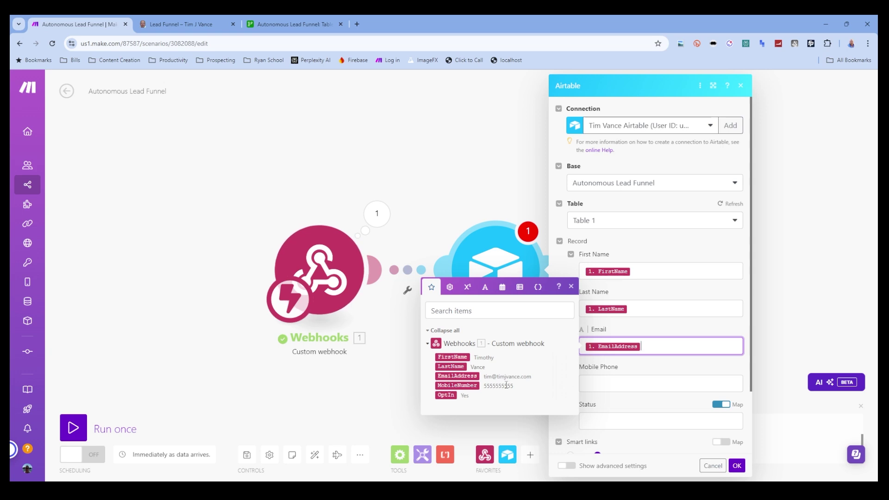
key("Tab")
left_click(517, 423)
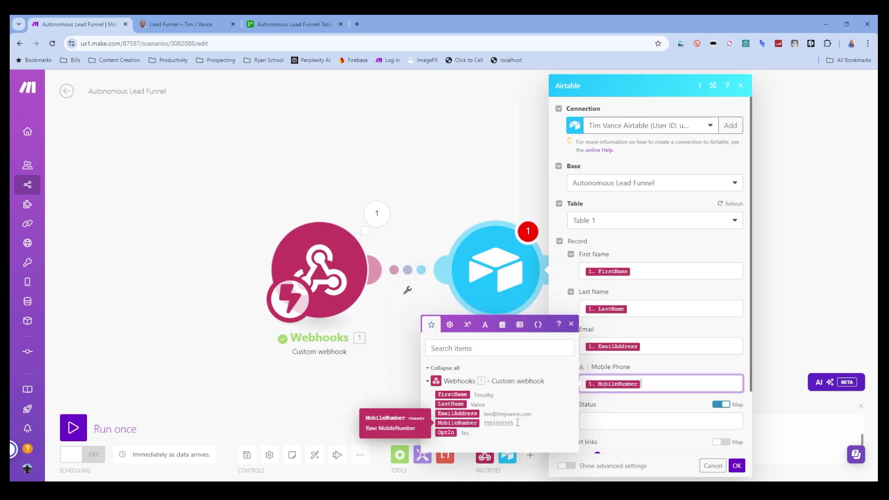
key("Tab")
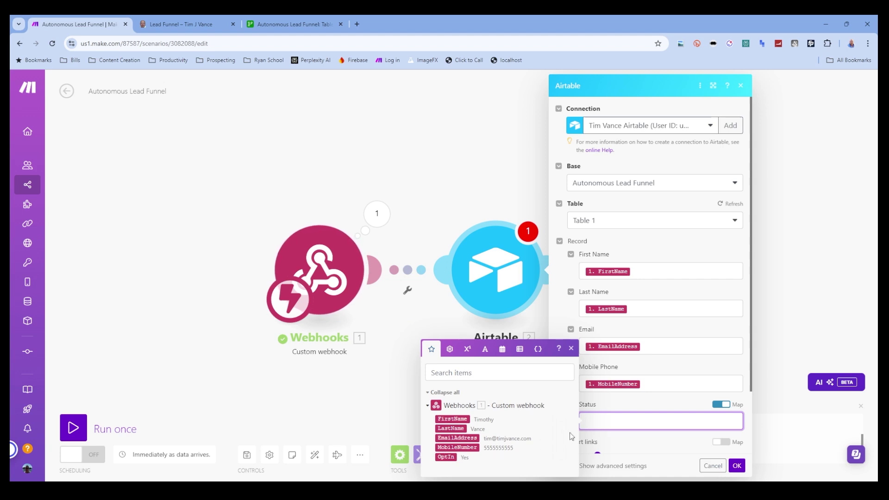
- Set Status to a fixed Opted In value and save the Airtable module
left_click(721, 405)
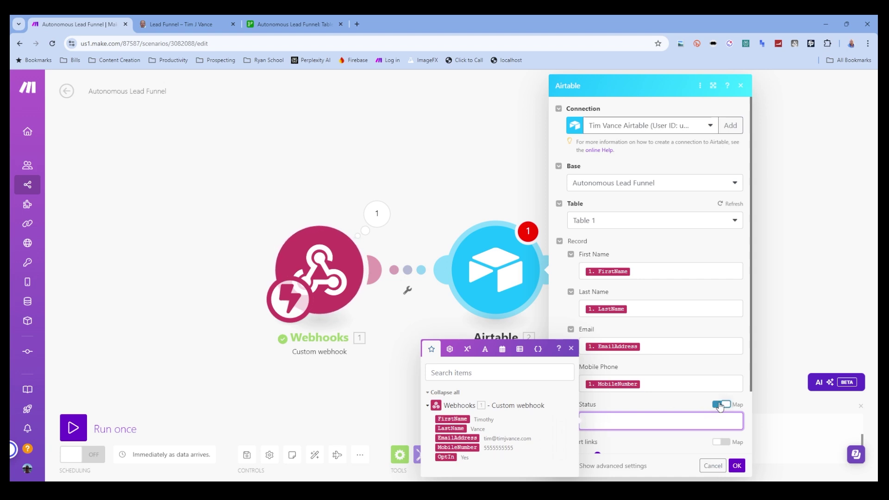
left_click(634, 429)
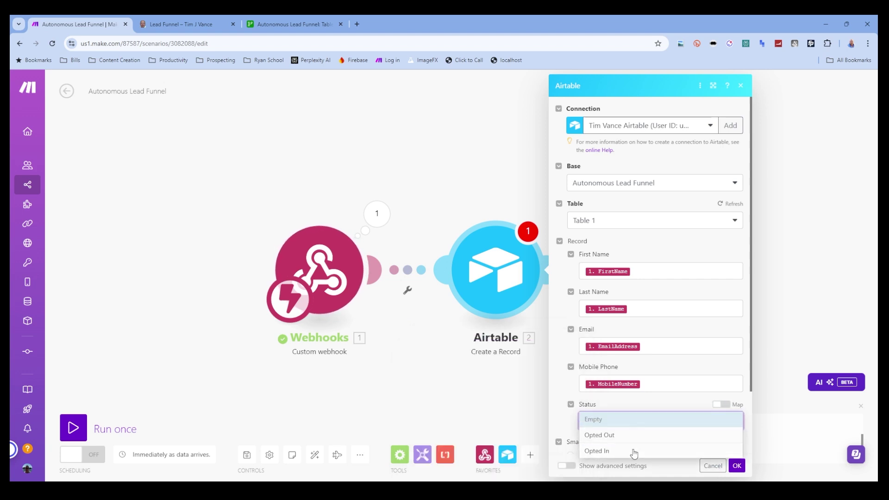
left_click(634, 452)
left_click(561, 429)
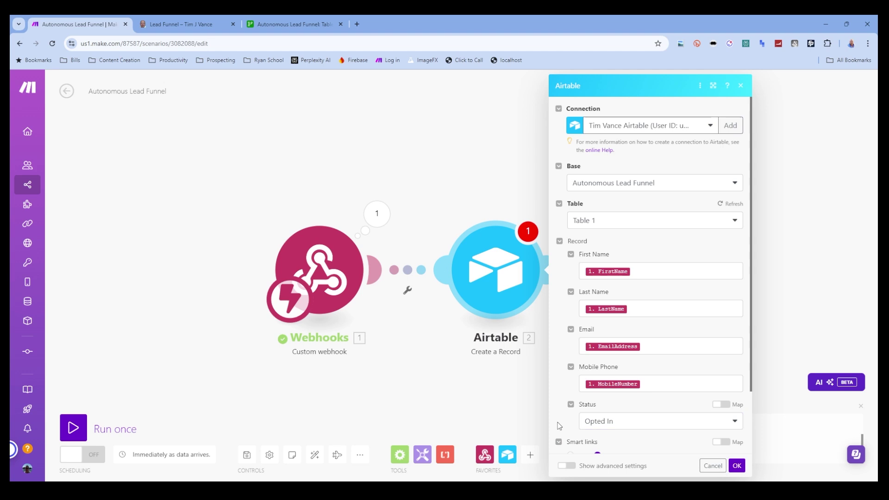
mouse_move(561, 428)
left_mouse_down()
mouse_move(555, 375)
mouse_move(564, 421)
left_mouse_up()
left_click(737, 466)
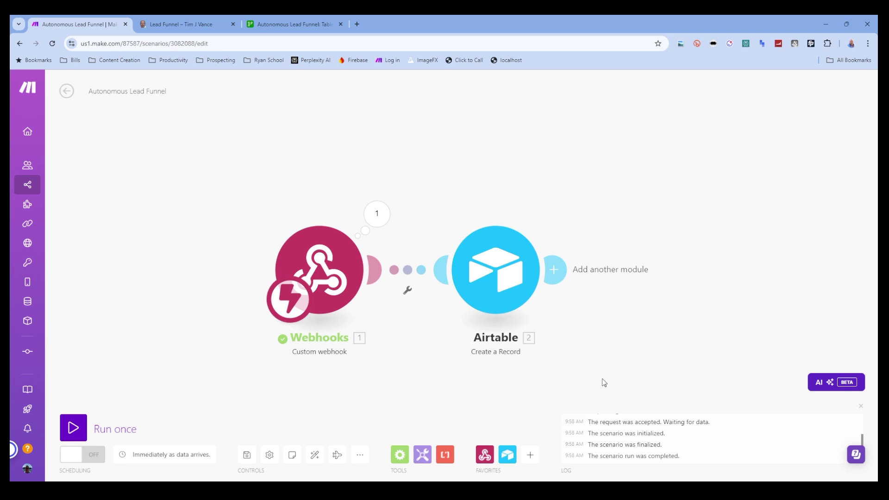
- Start a single test run and submit the lead form to trigger it
left_click(186, 19)
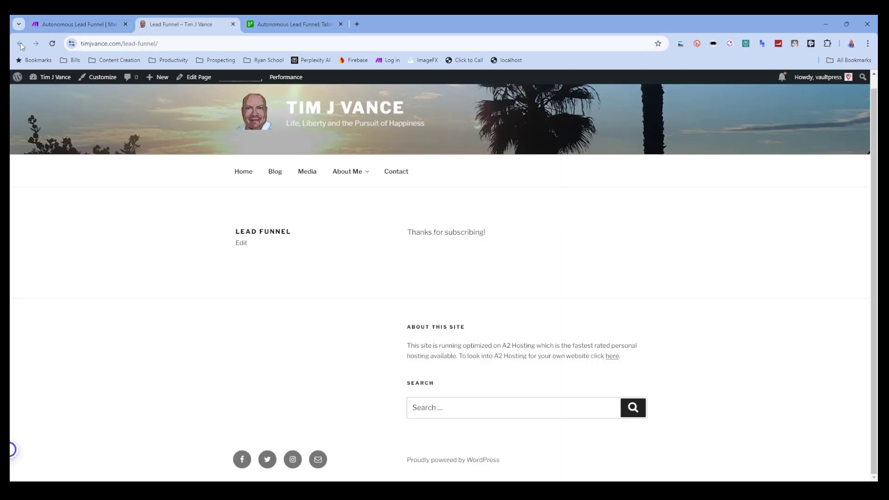
left_click(226, 41)
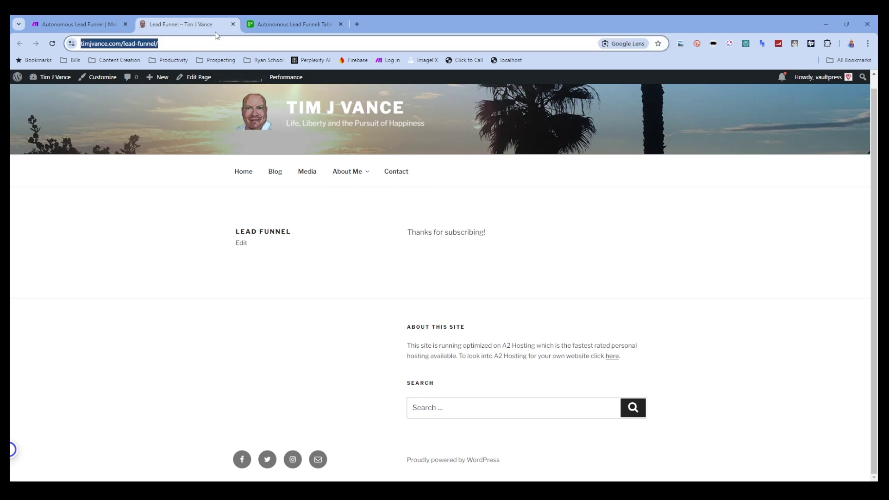
left_click(93, 23)
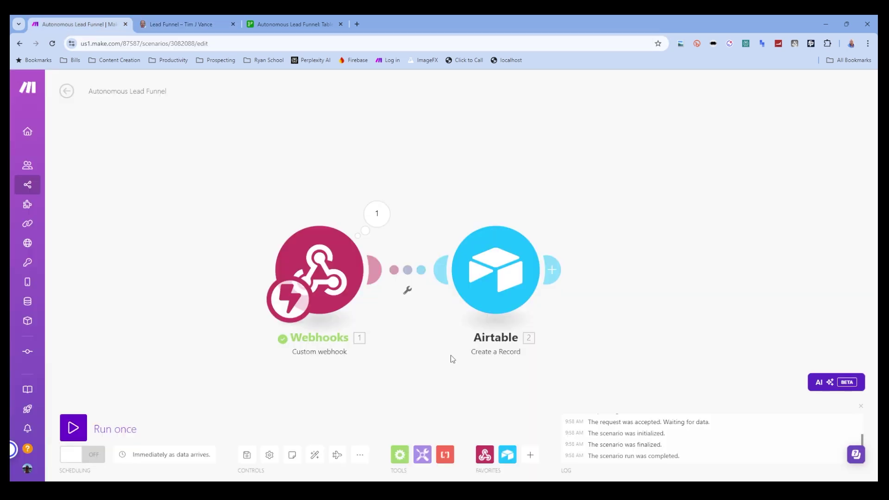
left_click(74, 429)
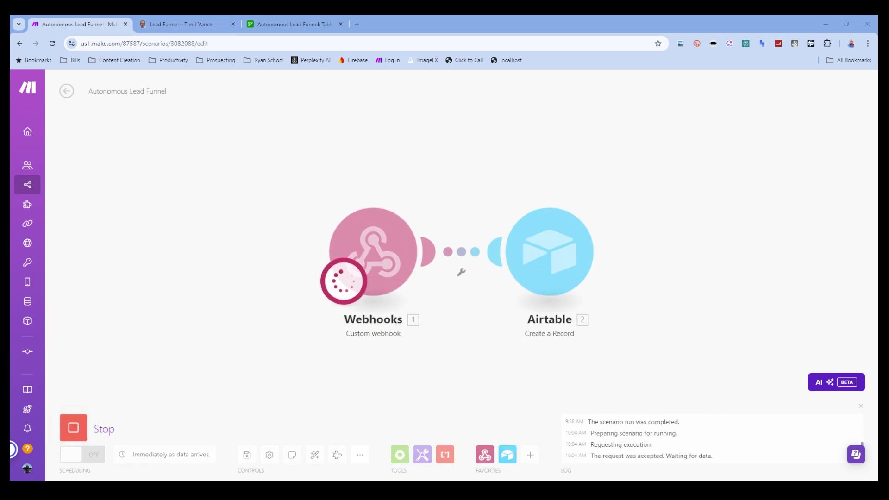
left_click(187, 25)
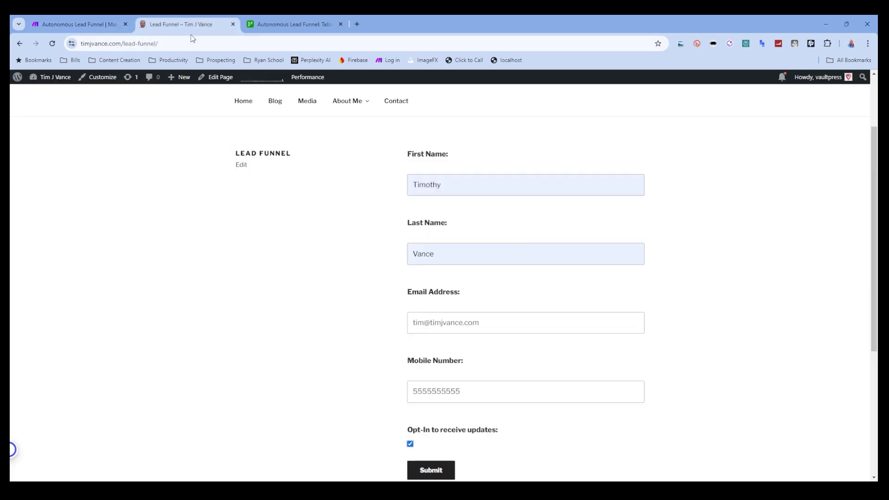
left_click(427, 470)
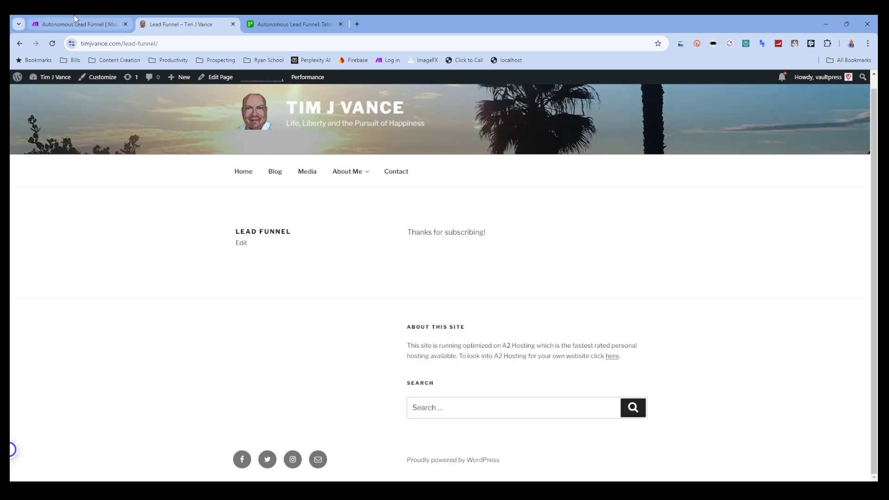
left_click(76, 24)
- Inspect the Webhooks data and the Airtable record created with Status Opted In
left_click(433, 194)
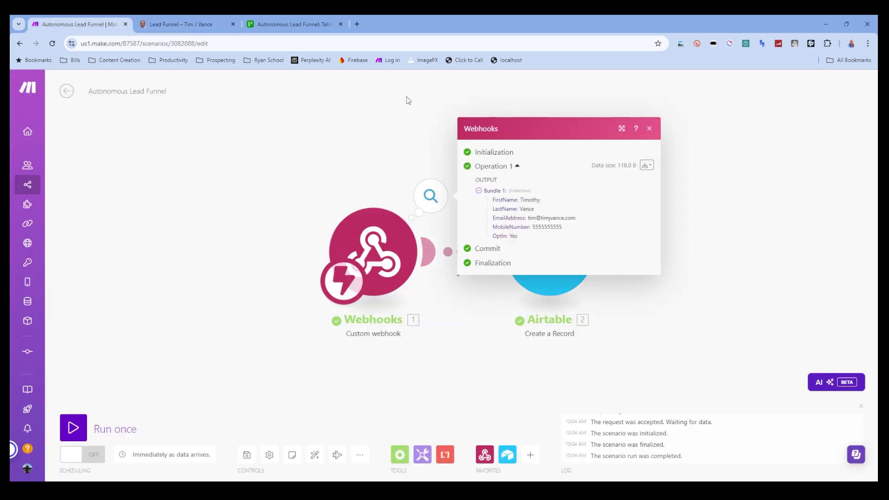
left_click(419, 136)
left_click(606, 198)
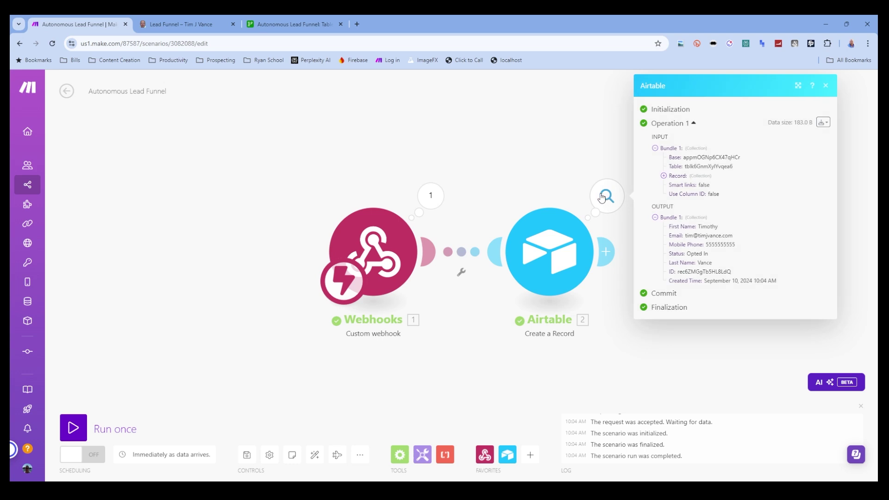
left_click(480, 159)
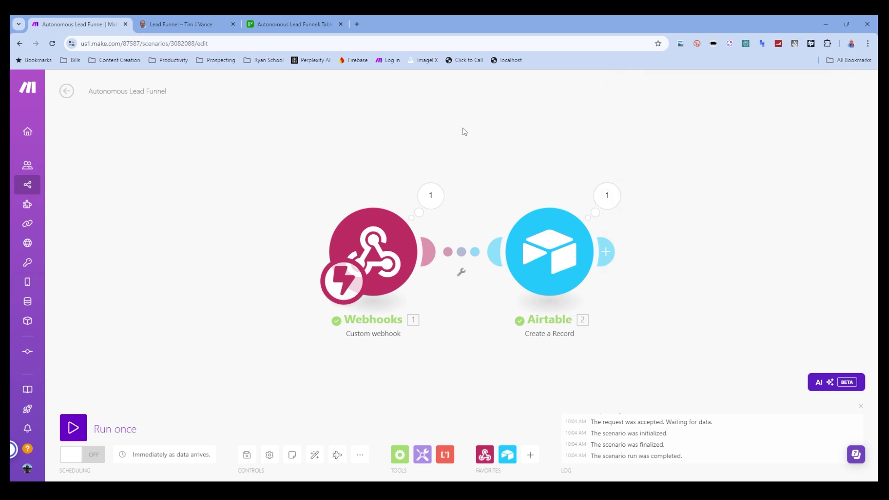
- Check the new Opted In lead row in Airtable, close the Getting started guide, and return to Make
left_click(293, 28)
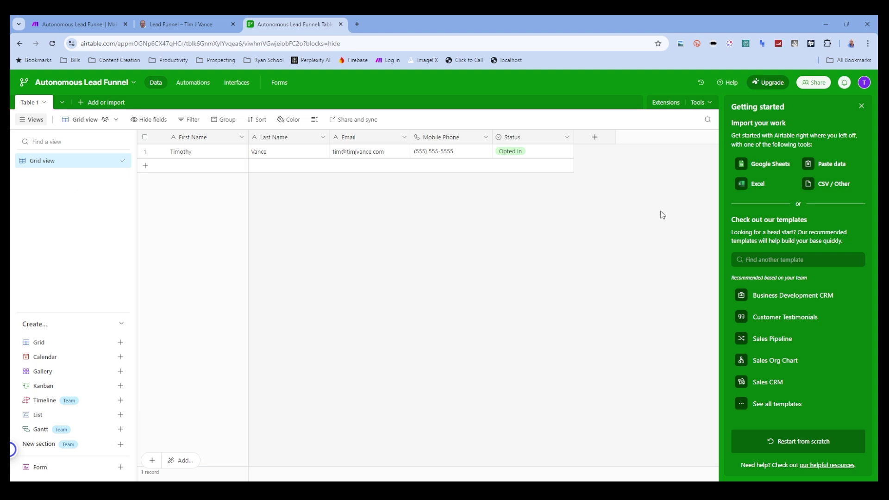
left_click(860, 107)
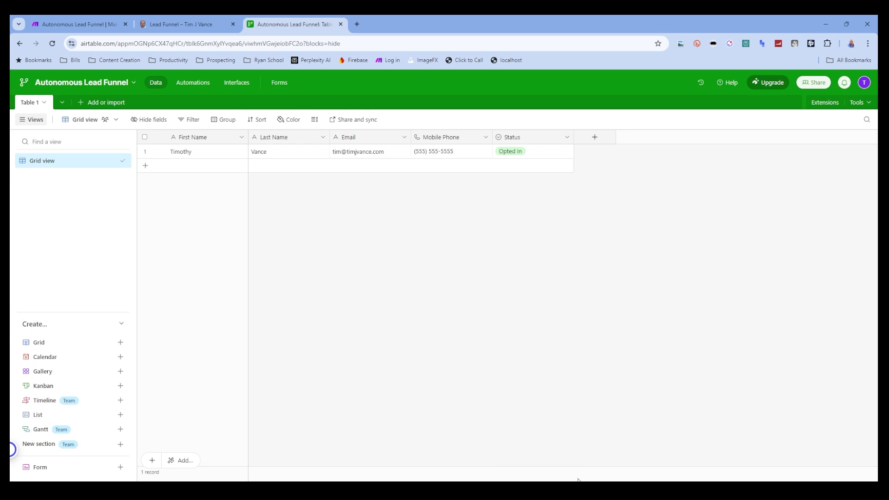
key("ctrl+1")
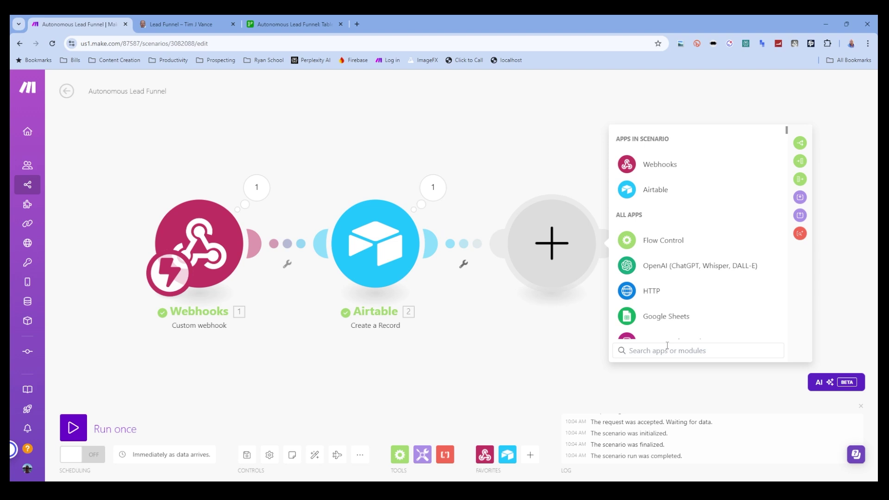
- Add Gmail Send an Email using the VGC Biz Email connection, recipient mapped to Airtable's Email
type("gmail")
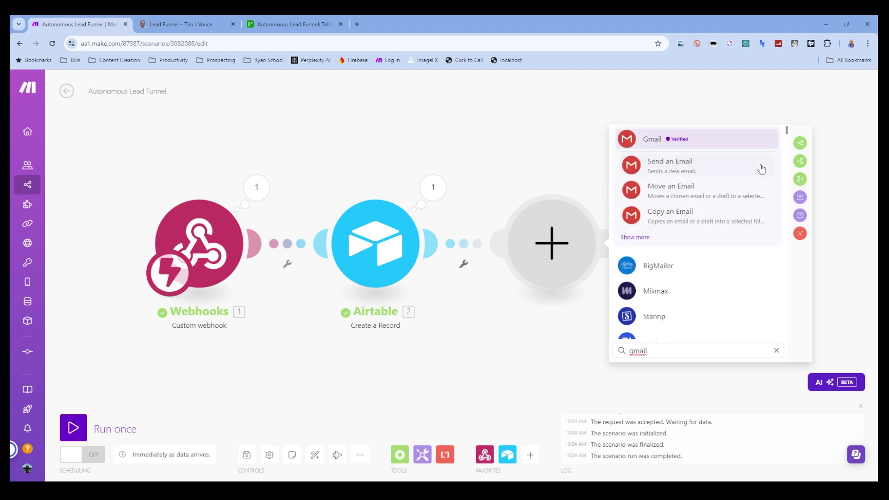
left_click(726, 172)
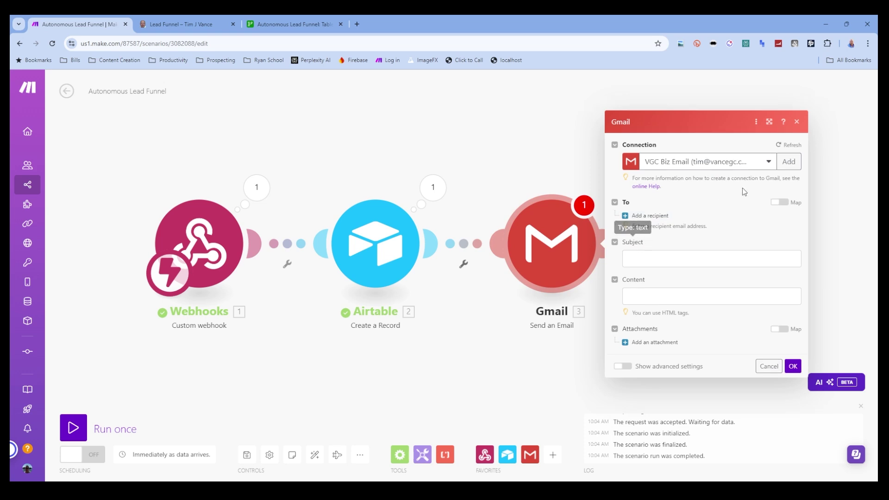
left_click(748, 163)
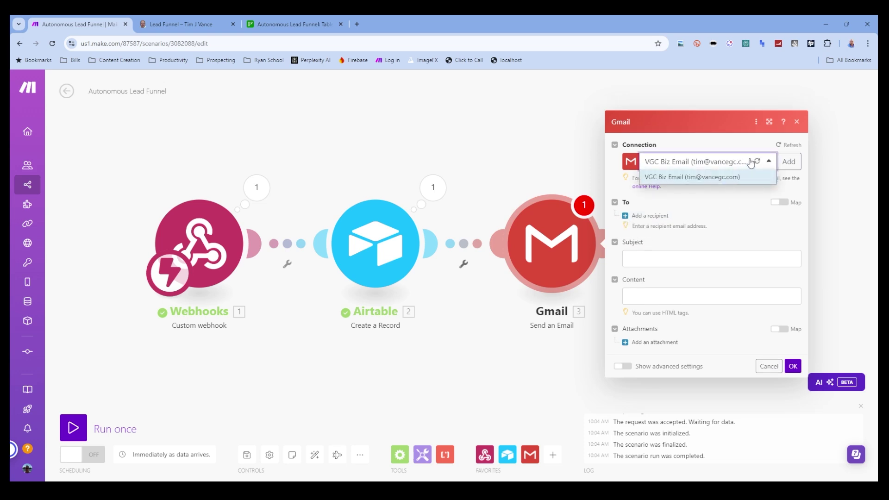
left_click(758, 161)
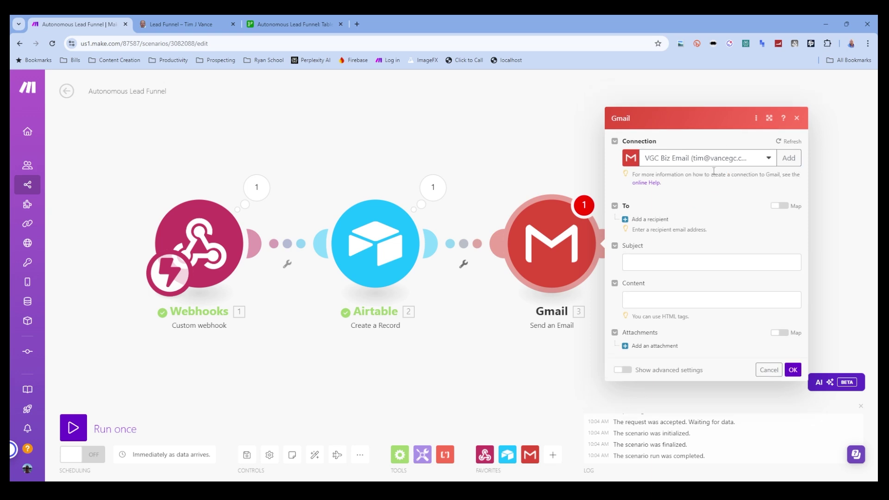
left_click(749, 162)
left_click(649, 217)
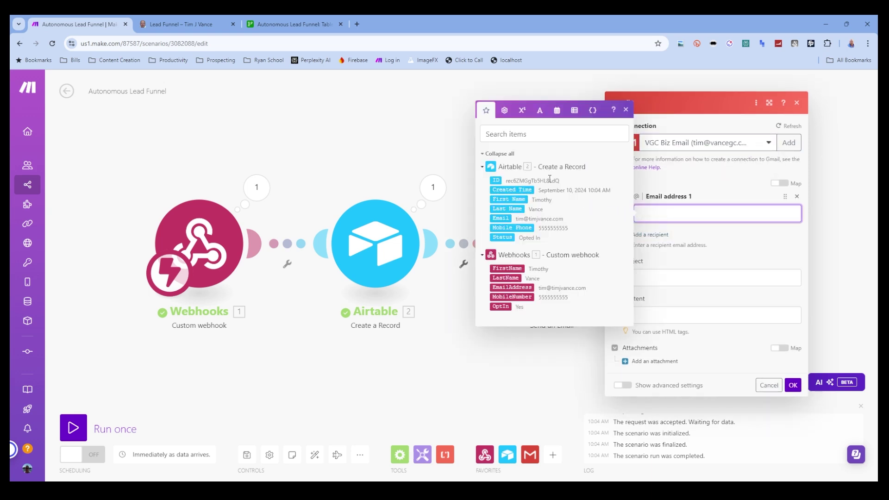
left_click(501, 218)
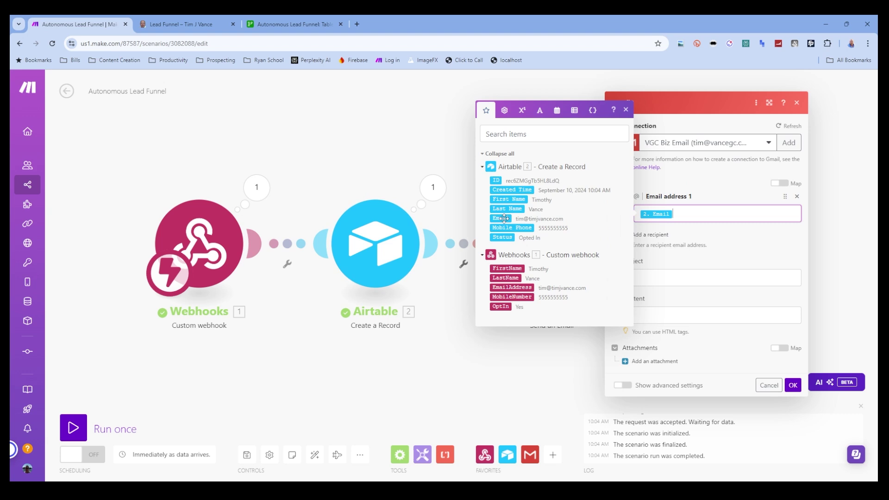
left_click(721, 244)
left_click(653, 275)
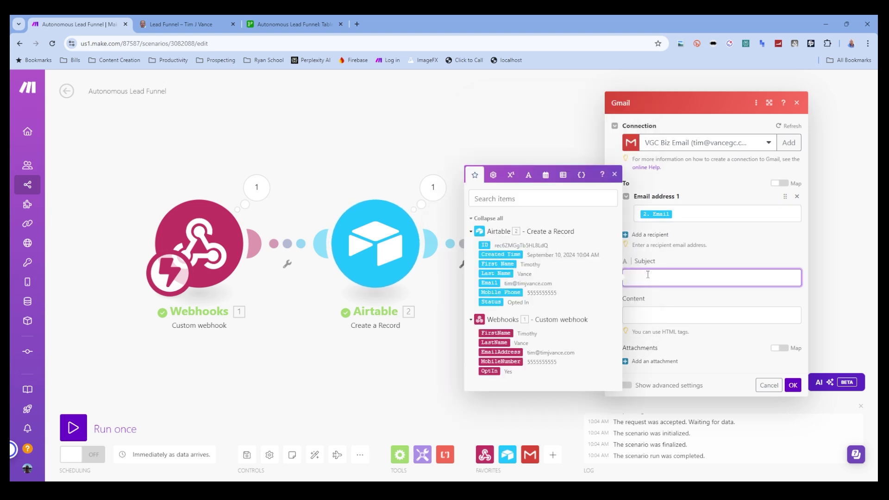
- Give the email a welcome subject line with the sender's name and paste the HTML body into Content
type("Welcome to Tim J Vance!")
left_click(663, 313)
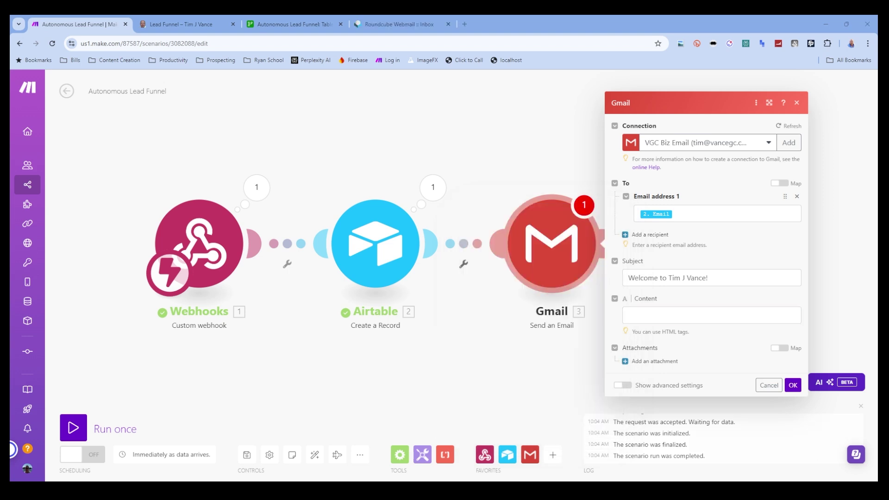
left_click(658, 318)
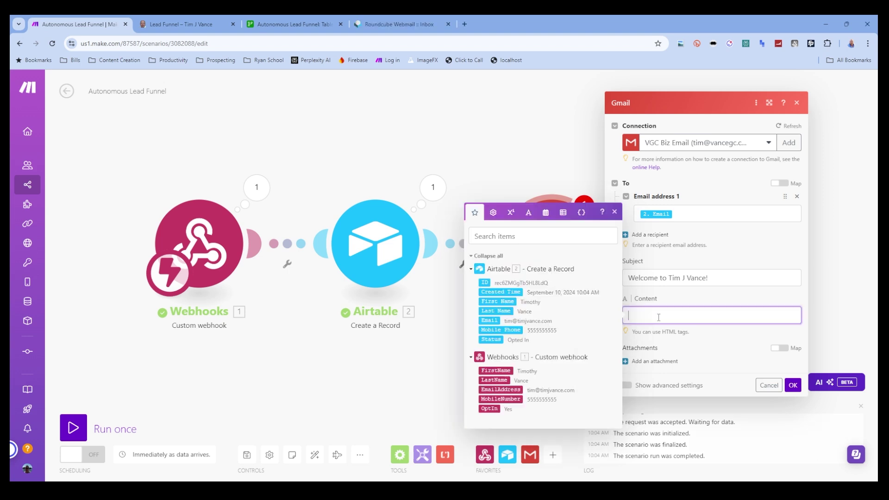
key("ctrl+v")
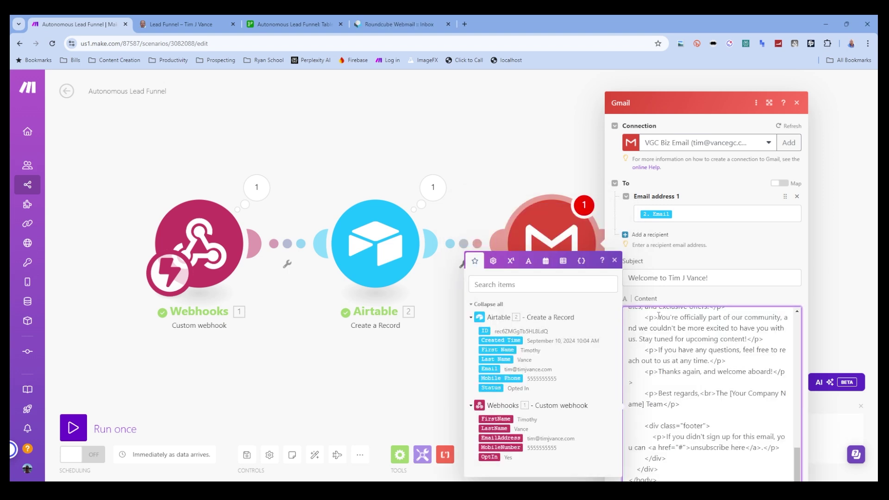
scroll(740, 419, "up", 15)
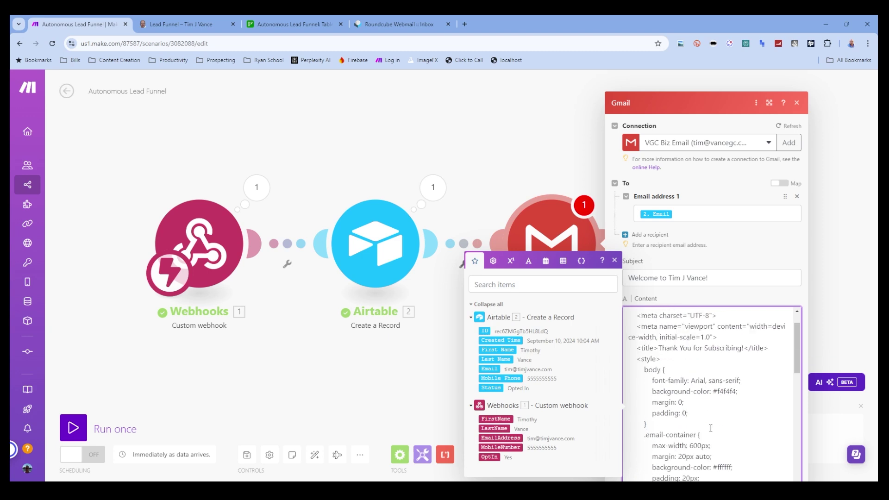
scroll(709, 428, "down", 10)
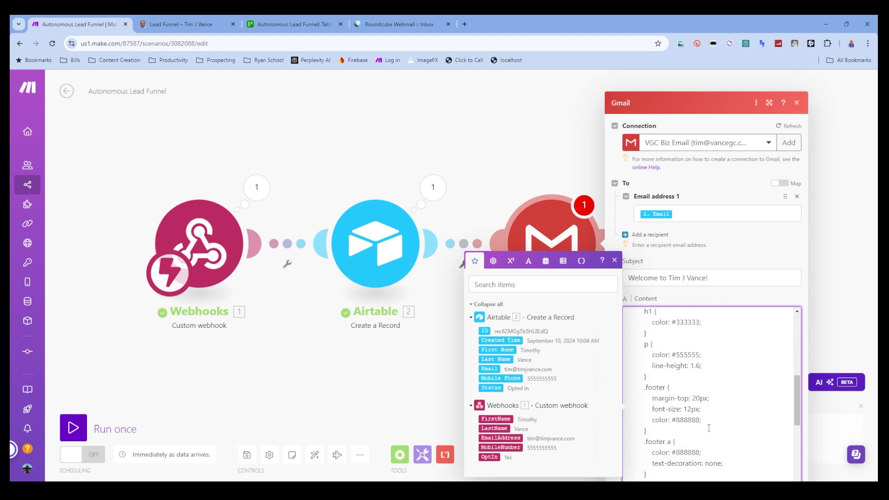
scroll(728, 356, "up", 1)
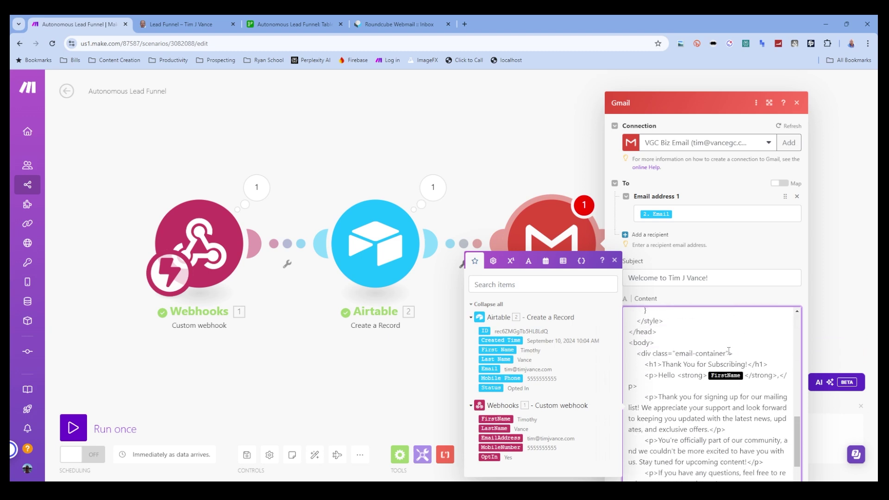
- Swap the greeting's FirstName for Airtable's 2. First Name and replace [Your Company Name] with the sender's first name
left_click(715, 377)
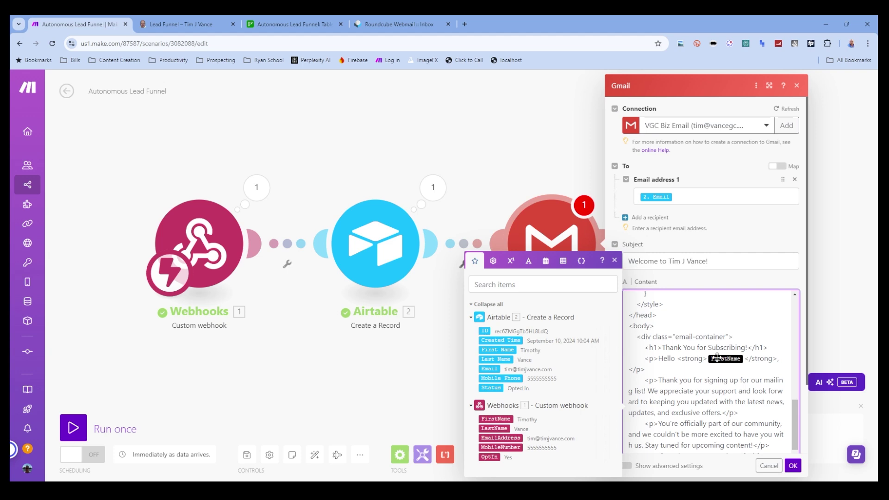
key("BackSpace")
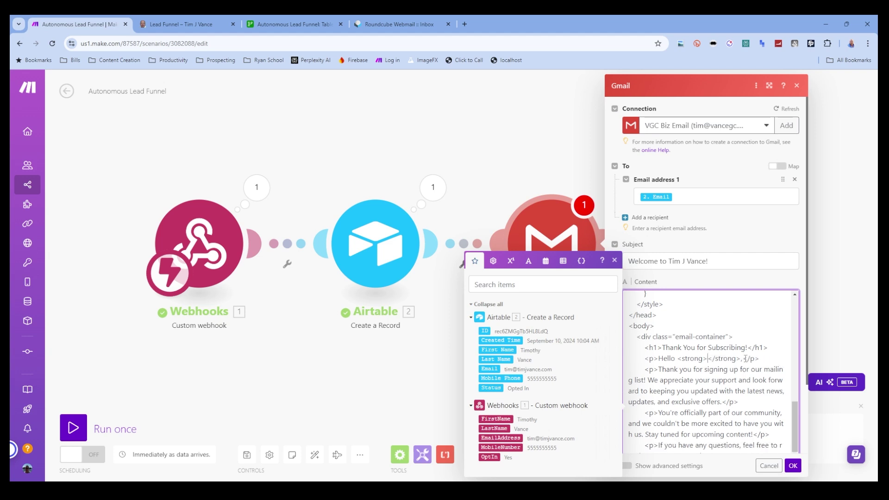
left_click(511, 350)
scroll(697, 367, "down", 2)
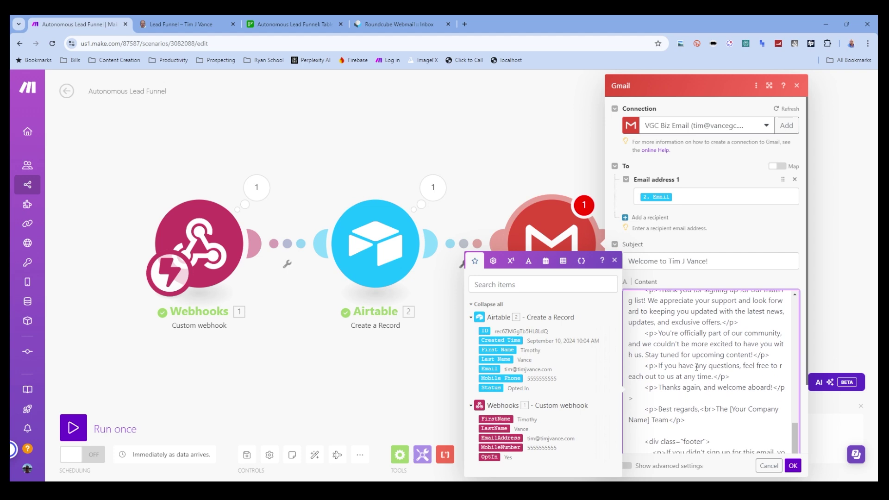
scroll(686, 389, "down", 1)
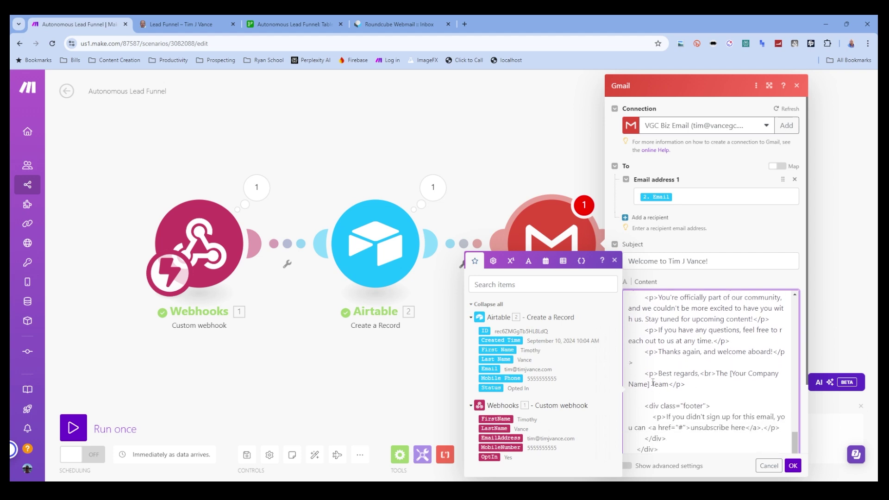
mouse_move(650, 383)
left_mouse_down()
mouse_move(728, 373)
mouse_move(668, 383)
left_mouse_up()
left_click(712, 385)
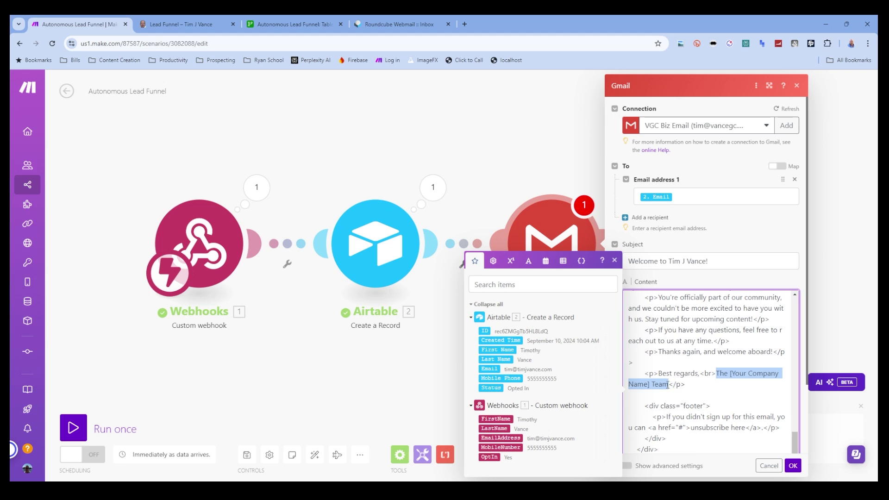
type("Tim")
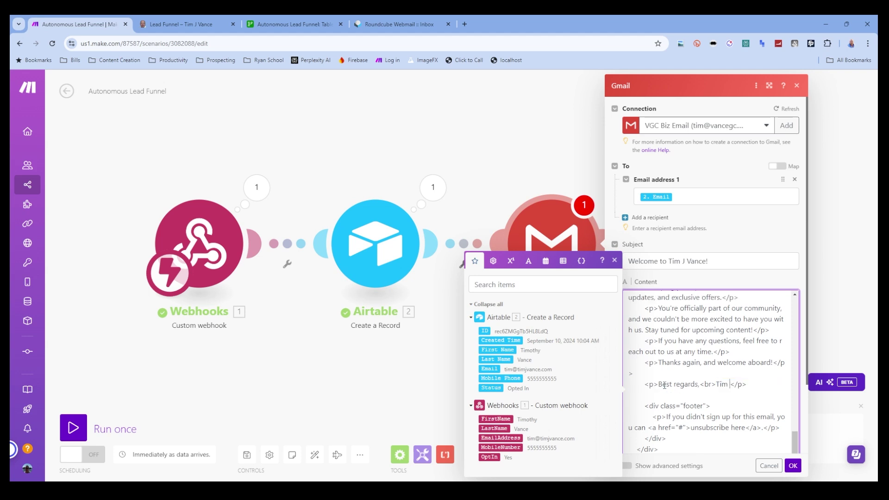
- Review the finished email content and save the Gmail module
scroll(665, 385, "down", 2)
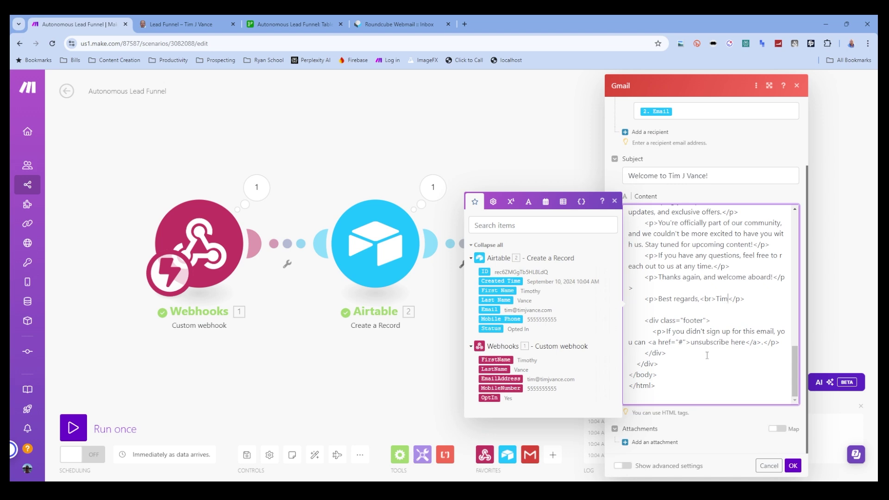
scroll(707, 355, "up", 5)
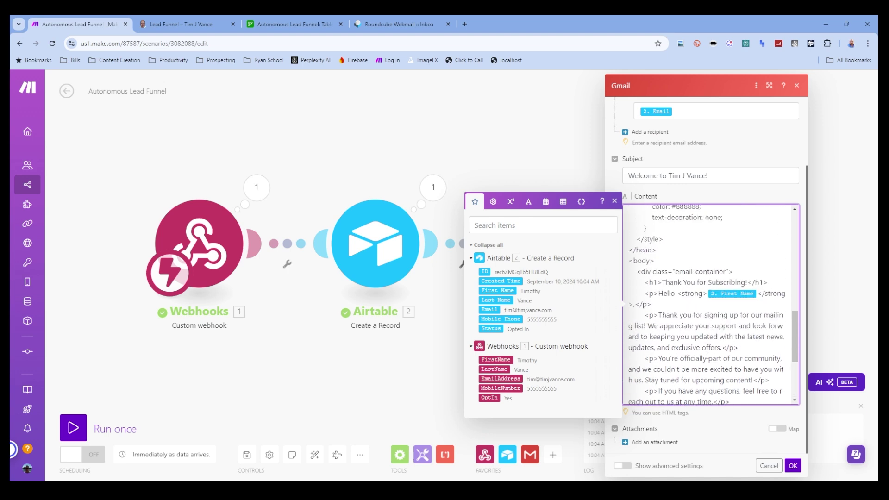
scroll(707, 355, "up", 5)
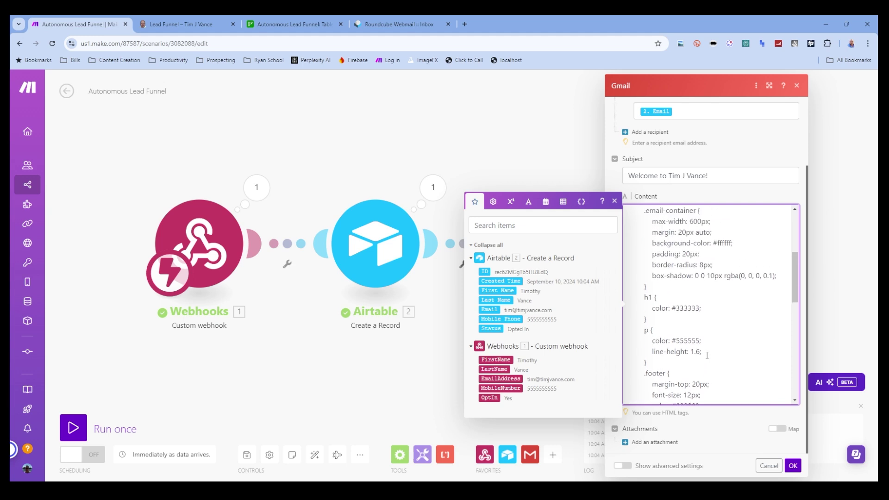
scroll(707, 355, "up", 5)
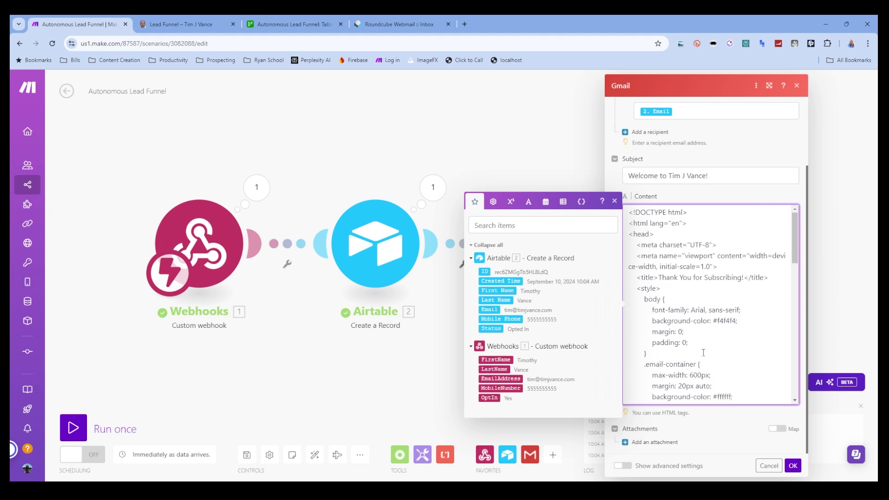
scroll(705, 356, "down", 10)
scroll(703, 352, "down", 5)
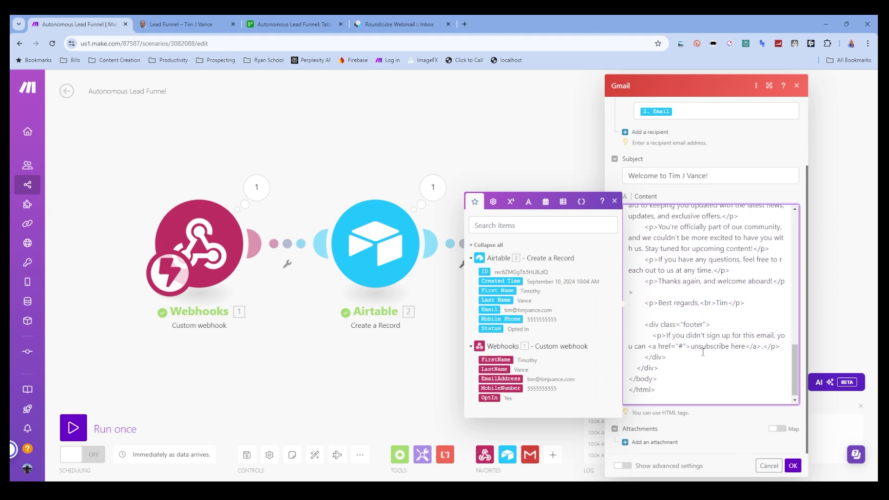
left_click(794, 465)
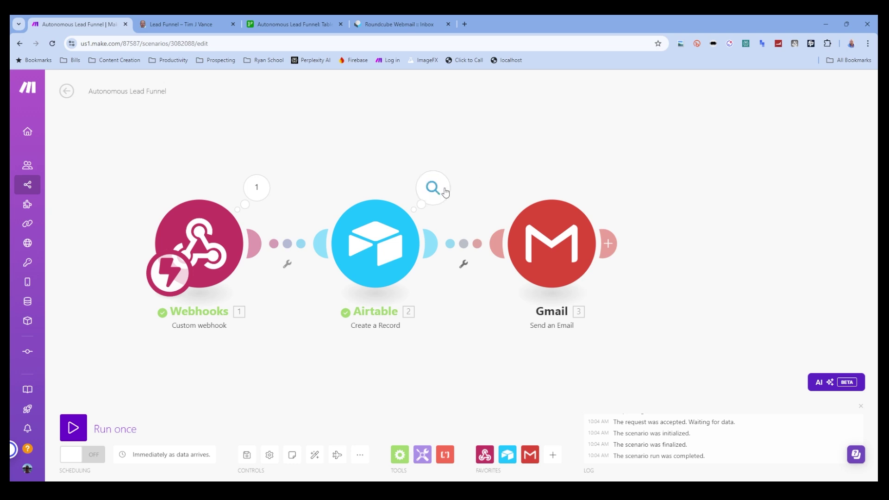
left_click(440, 193)
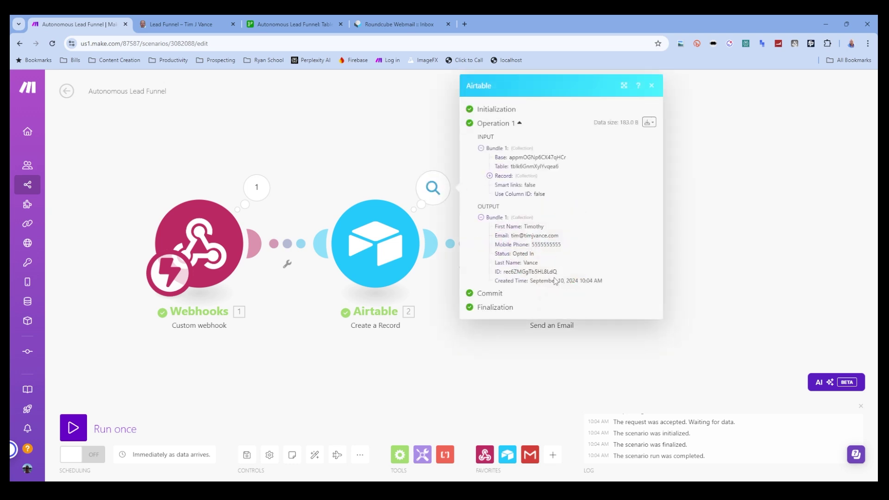
left_click(652, 85)
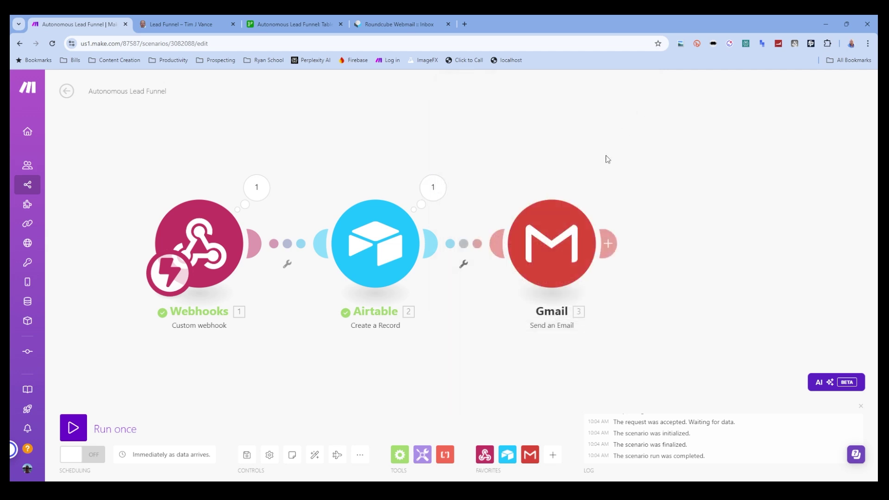
left_click(568, 232)
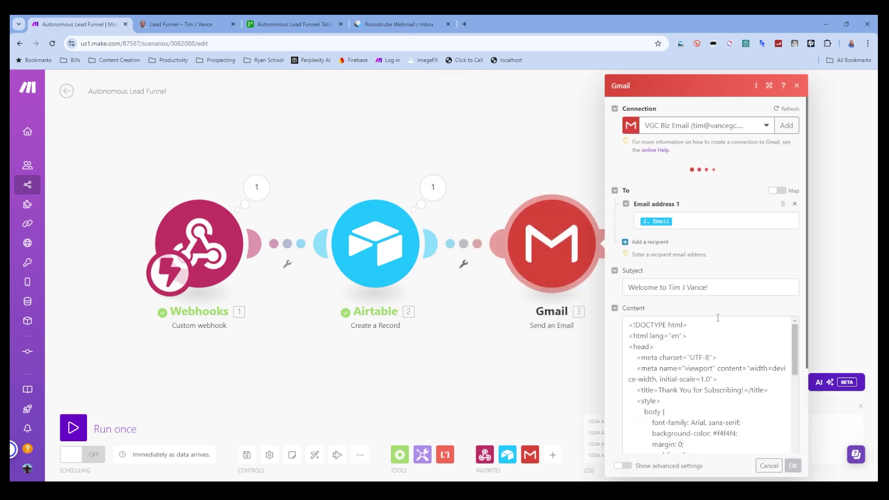
scroll(717, 318, "down", 15)
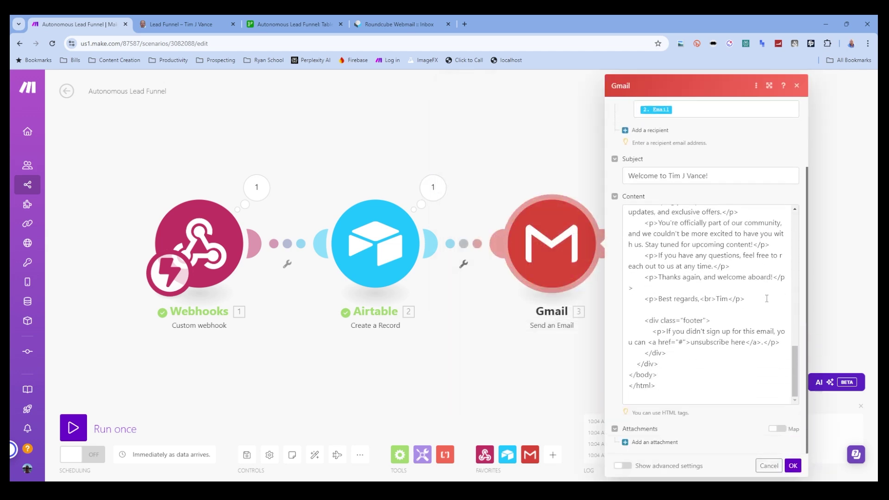
left_click(792, 465)
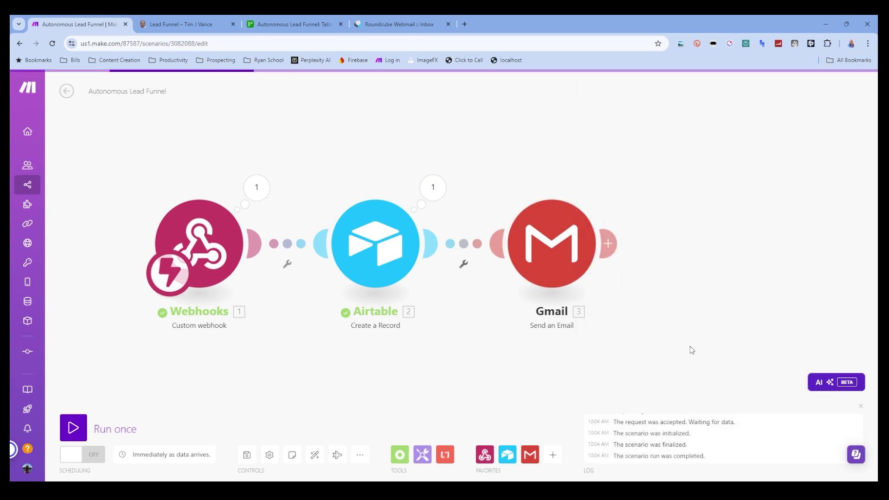
left_click(433, 188)
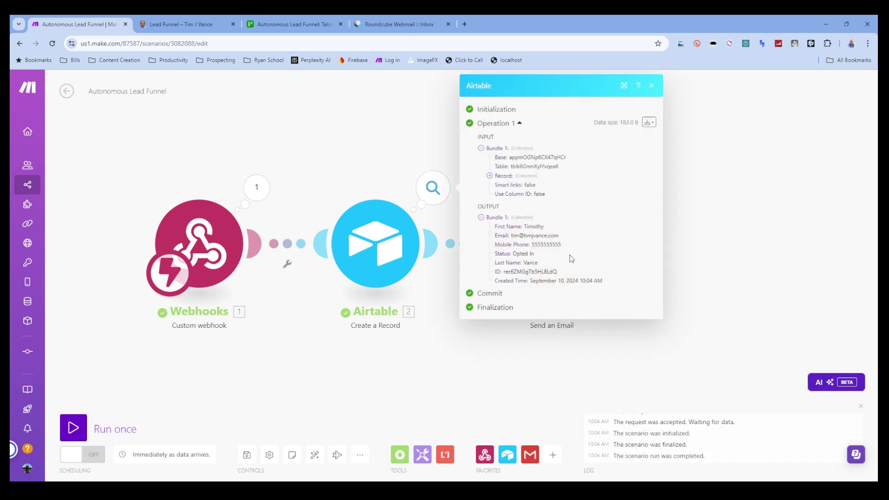
left_click_drag(566, 238, 511, 241)
key("ctrl+c")
left_click(694, 211)
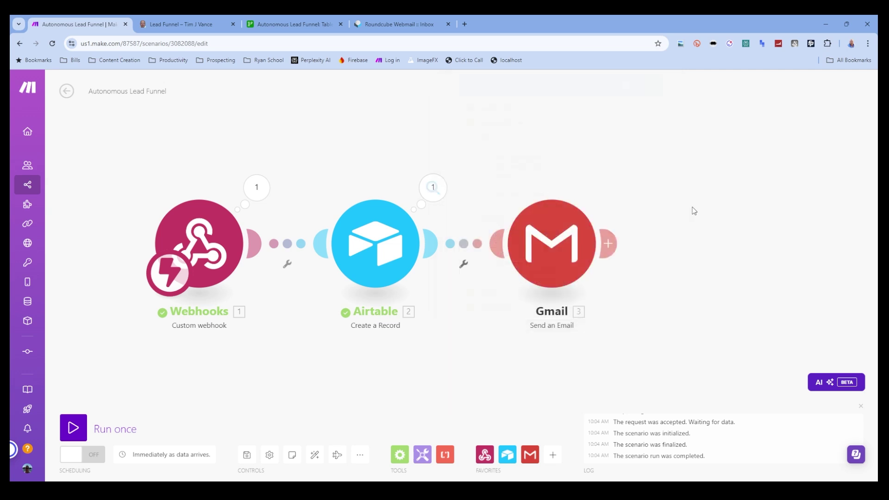
- Run only the Gmail module with the pasted test email address and a test first name
right_click(562, 260)
left_click(592, 281)
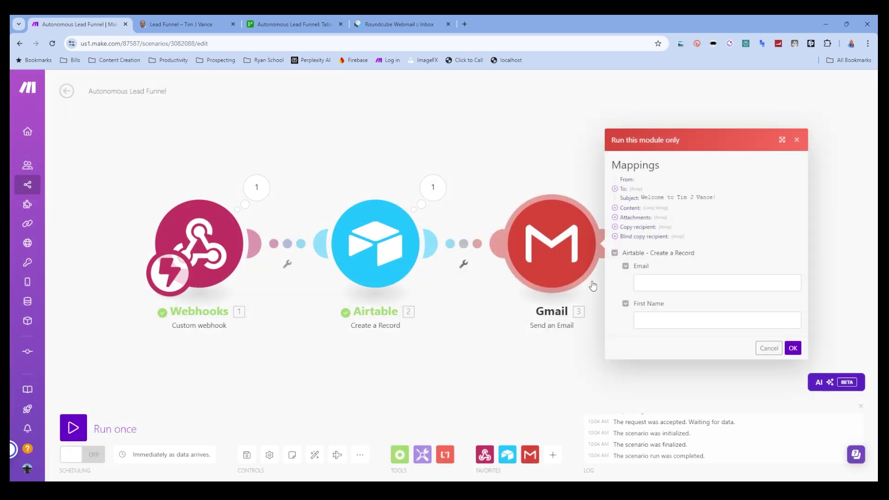
left_click(648, 280)
key("ctrl+v")
left_click(653, 320)
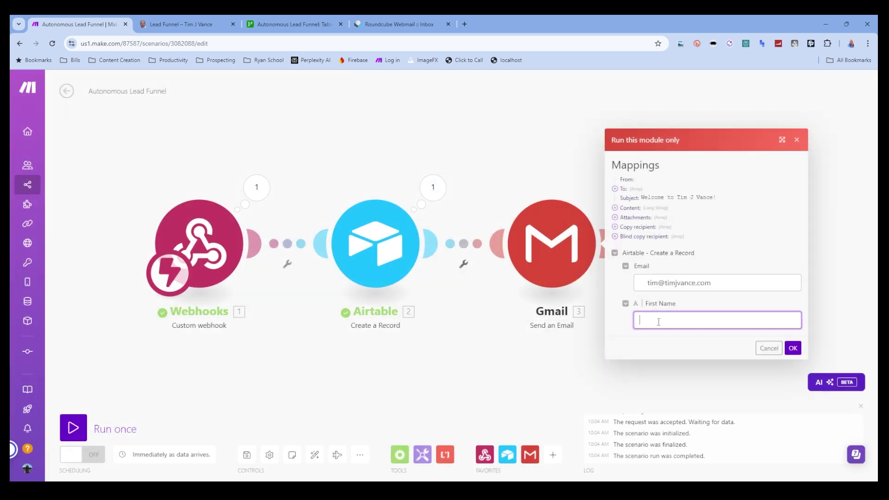
type("Tim")
left_click(649, 281)
left_click_drag(647, 283, 623, 290)
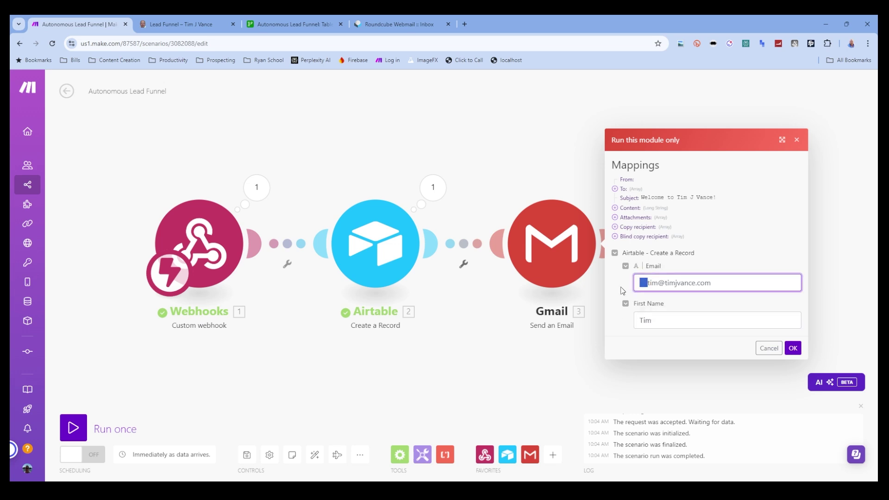
key("BackSpace")
left_click(793, 349)
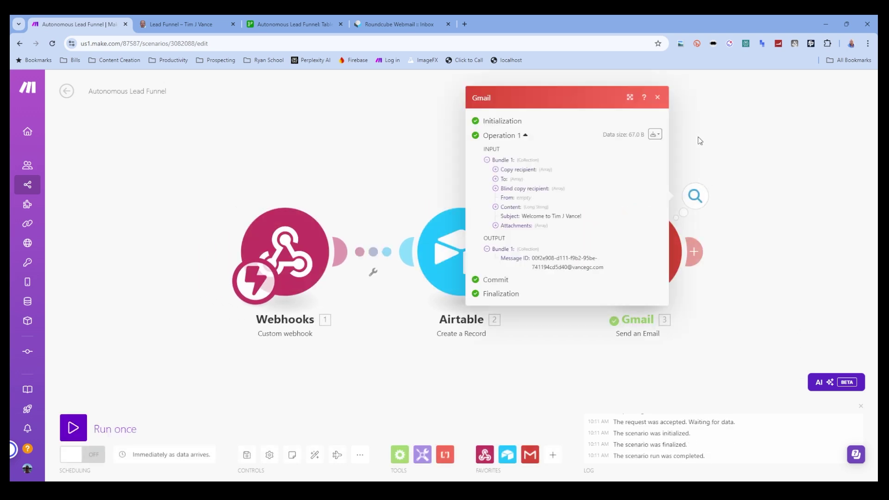
- Close the run results and refresh the Roundcube webmail inbox to find the welcome email
left_click(745, 199)
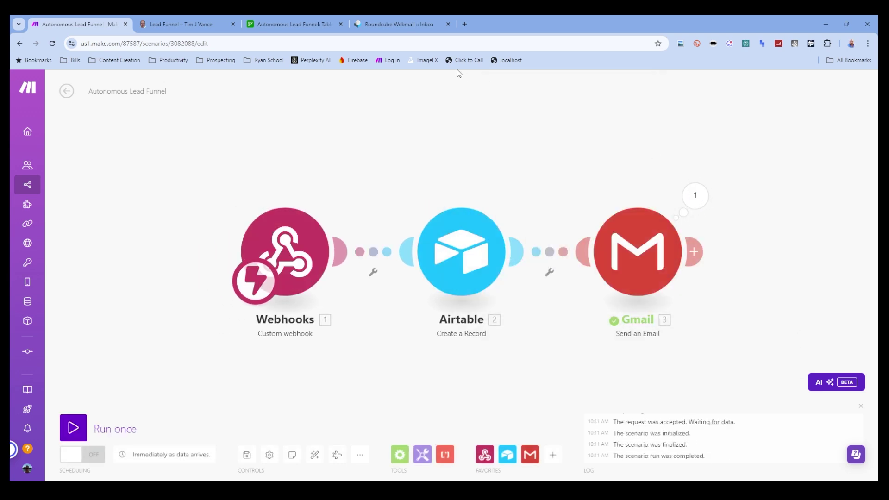
left_click(403, 25)
left_click(346, 83)
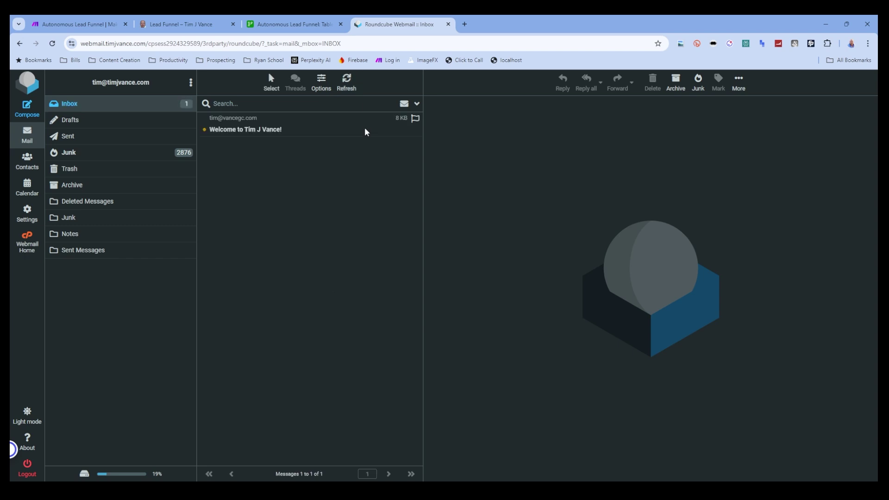
- Read the Thank You for Subscribing email in Roundcube, then view the 'Thanks for subscribing!' lead-funnel page
left_click(341, 129)
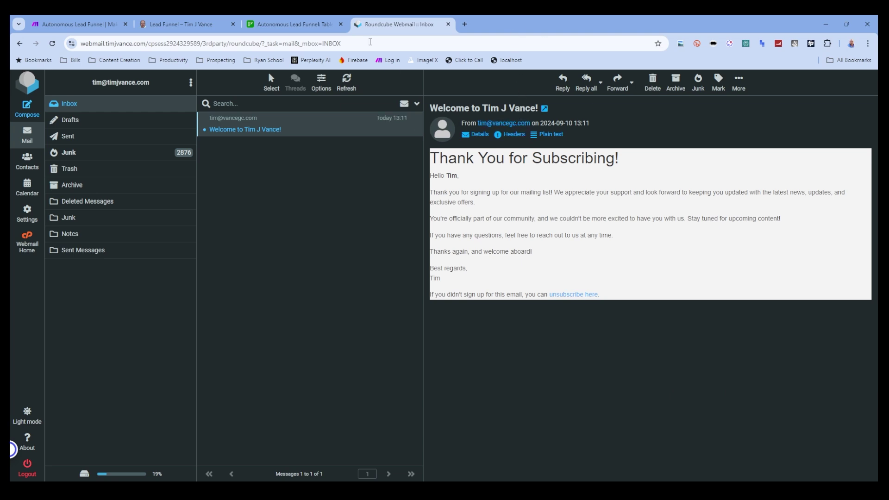
left_click(155, 20)
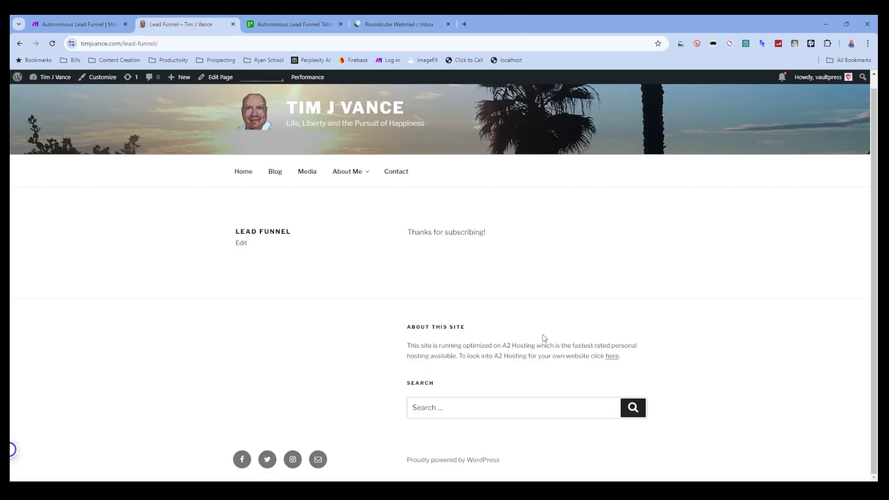
- Back in the Make lead funnel scenario, pan the diagram to clear space after the Gmail module
left_click(84, 21)
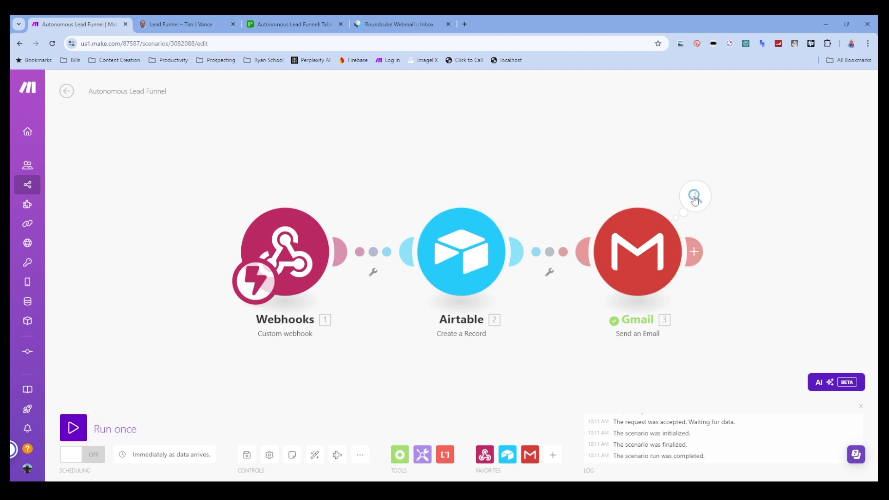
left_click_drag(572, 172, 541, 135)
left_click_drag(784, 254, 789, 282)
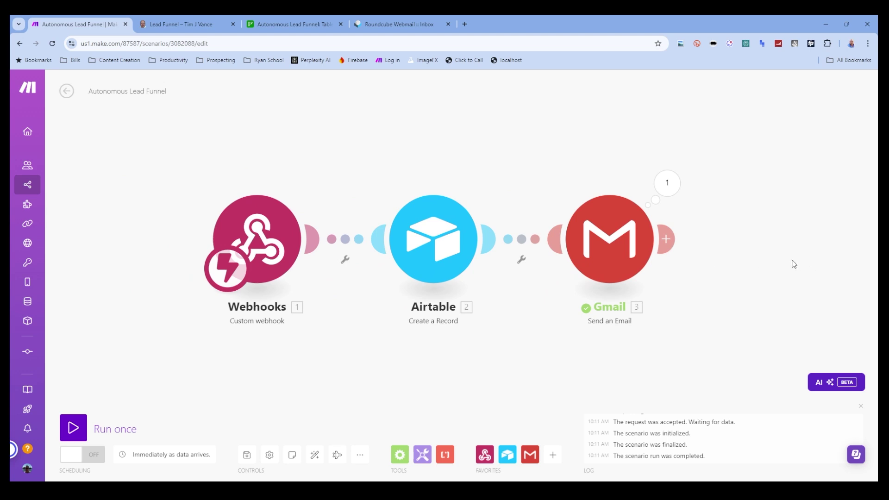
left_click_drag(794, 264, 637, 267)
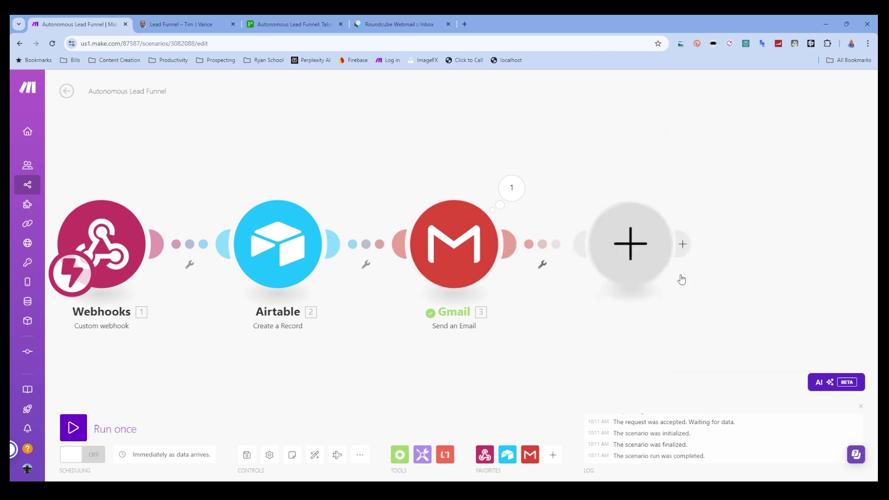
- Add a Twilio Create a Message module after the Gmail step
left_click(641, 232)
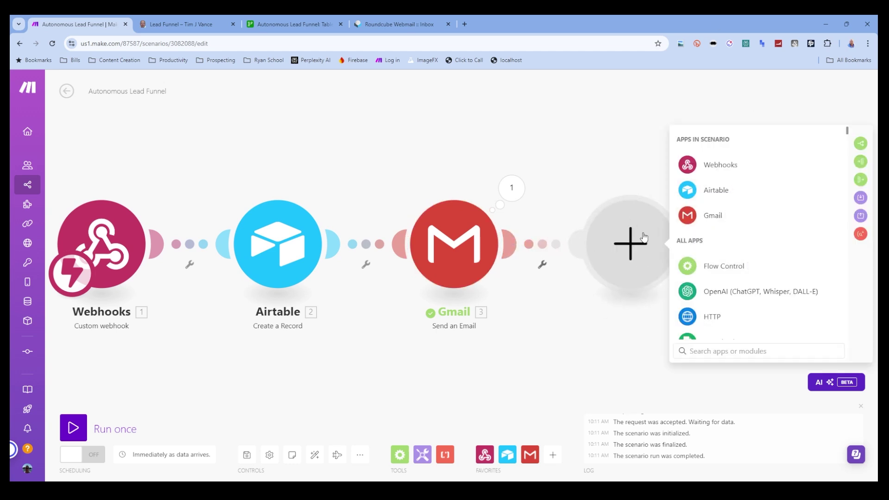
type("tw")
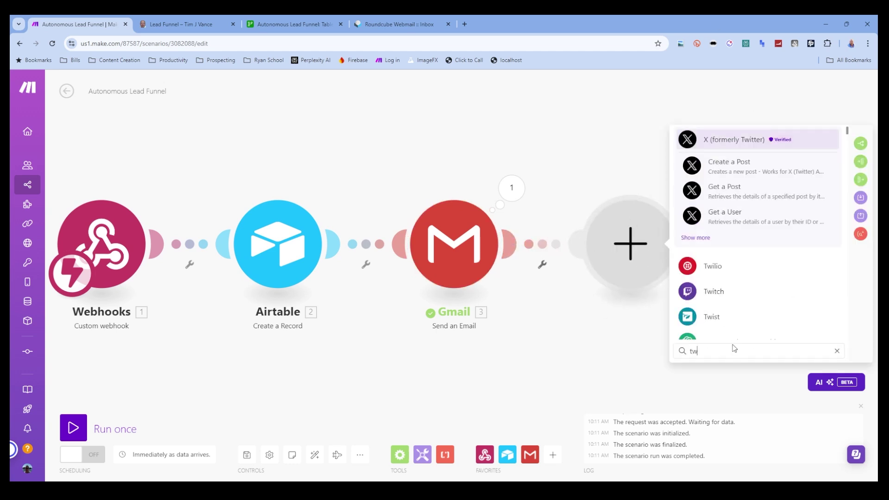
left_click(714, 267)
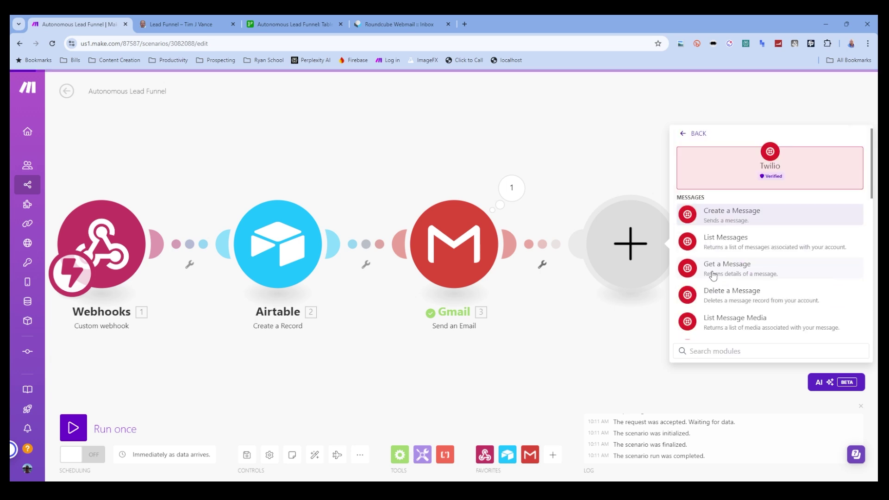
left_click(746, 214)
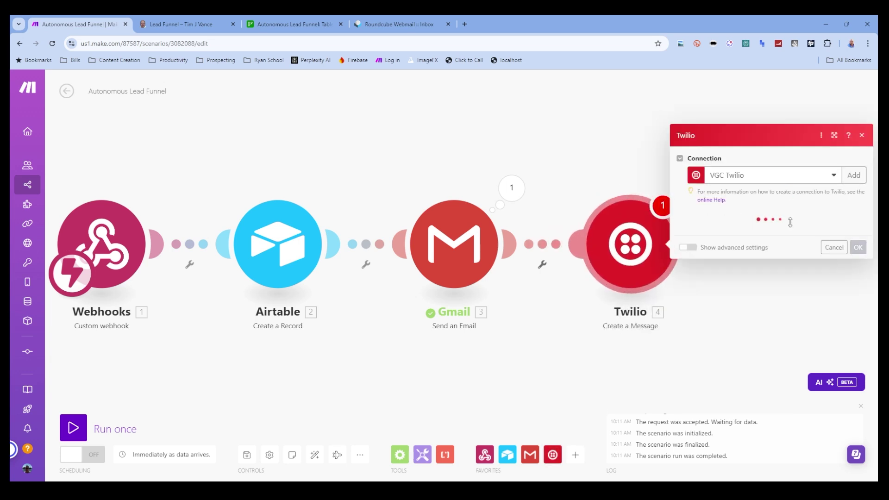
- Send the SMS from the account's first phone number to Airtable's Mobile Phone
left_click(714, 233)
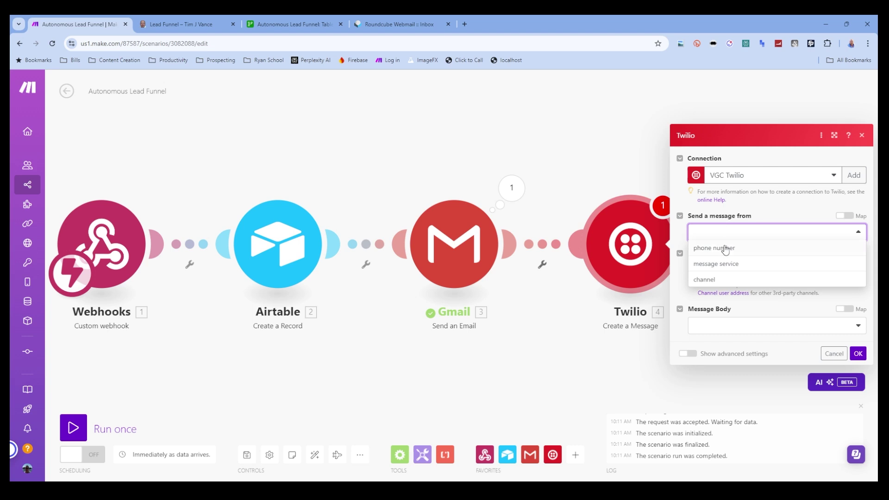
left_click(726, 249)
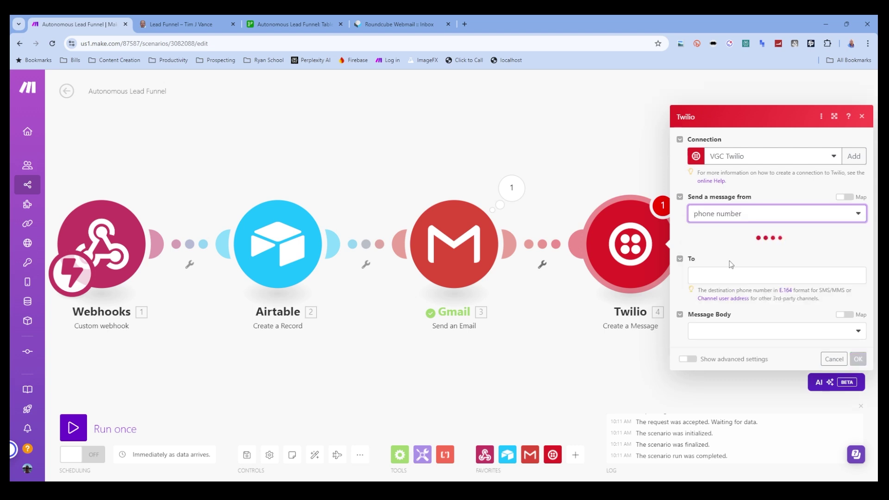
left_click(727, 251)
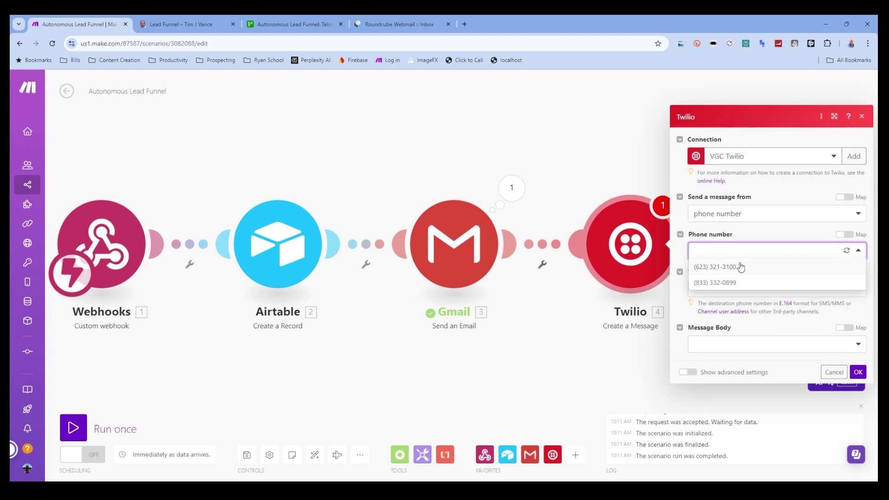
left_click(741, 268)
left_click(727, 289)
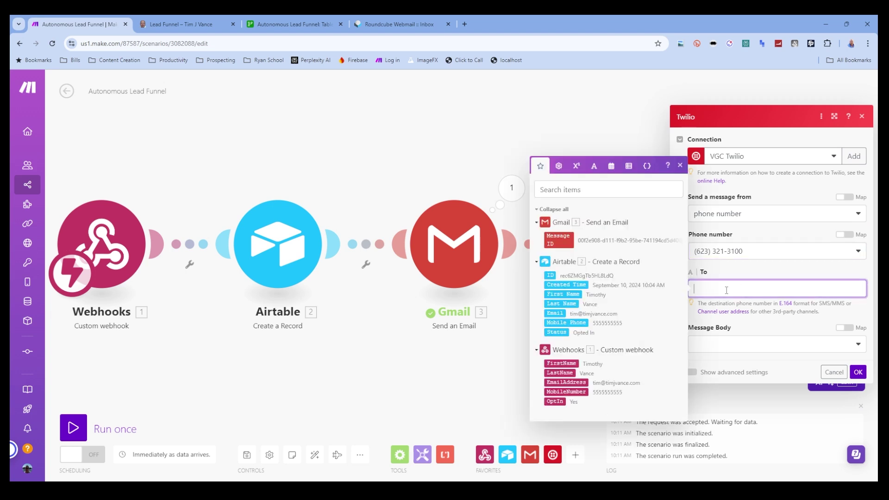
left_click(579, 392)
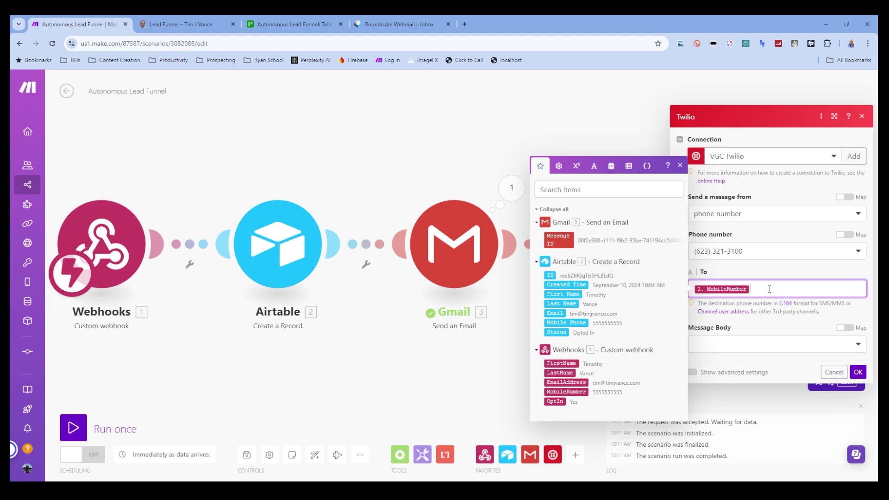
key("BackSpace")
left_click(574, 324)
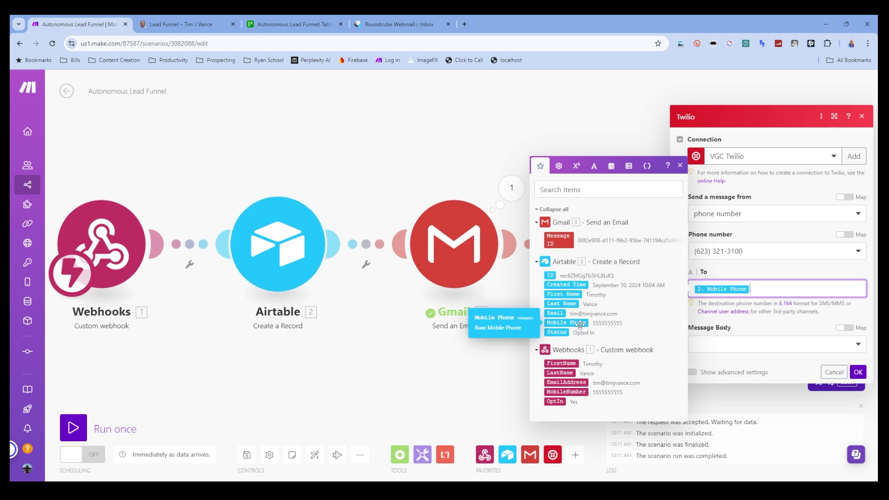
left_click(763, 305)
left_click(748, 354)
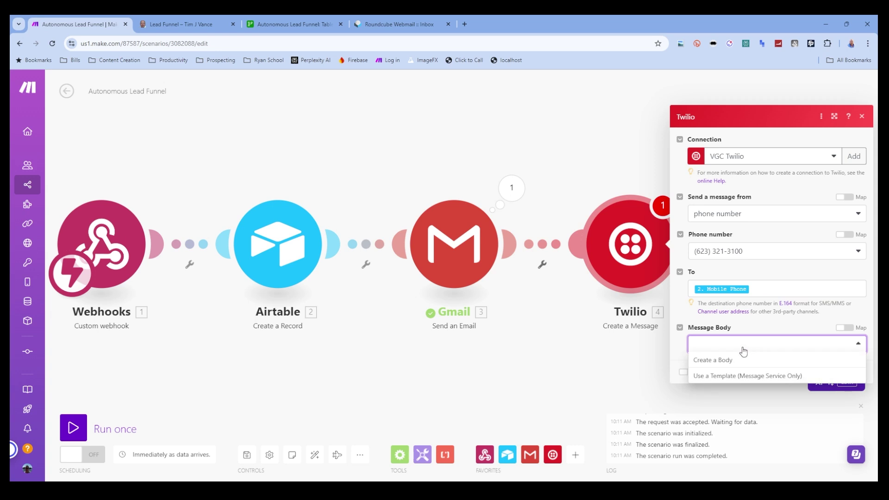
- Write a custom SMS body thanking the lead for signing up, with 'respond STOP' to unsubscribe
left_click(750, 363)
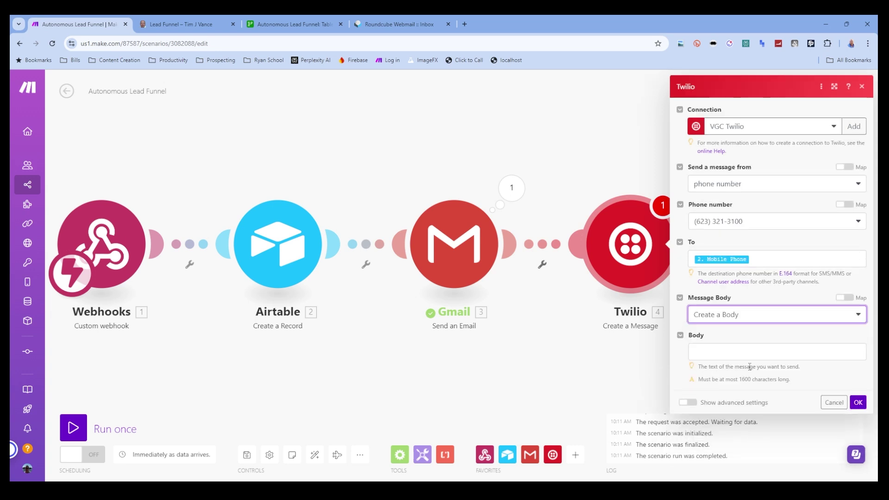
left_click(707, 353)
type("T")
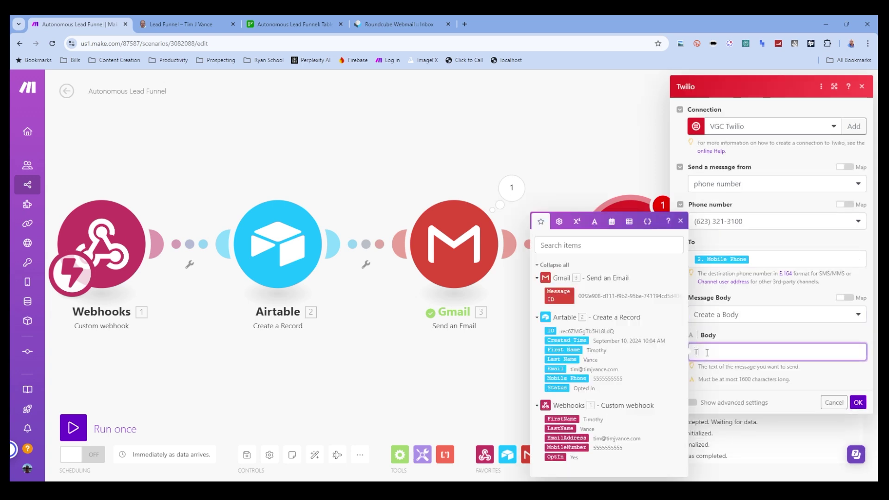
type("hanks for signing up for text mes")
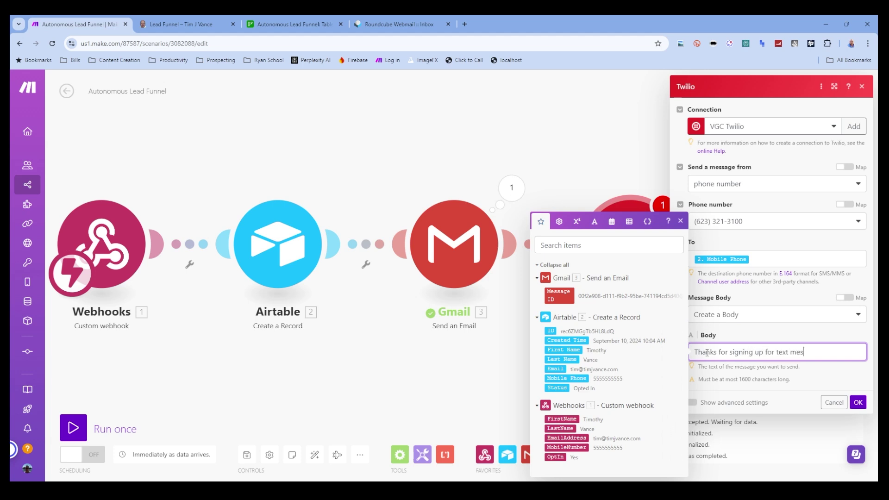
type("sages from Tim V and")
type("e. If ")
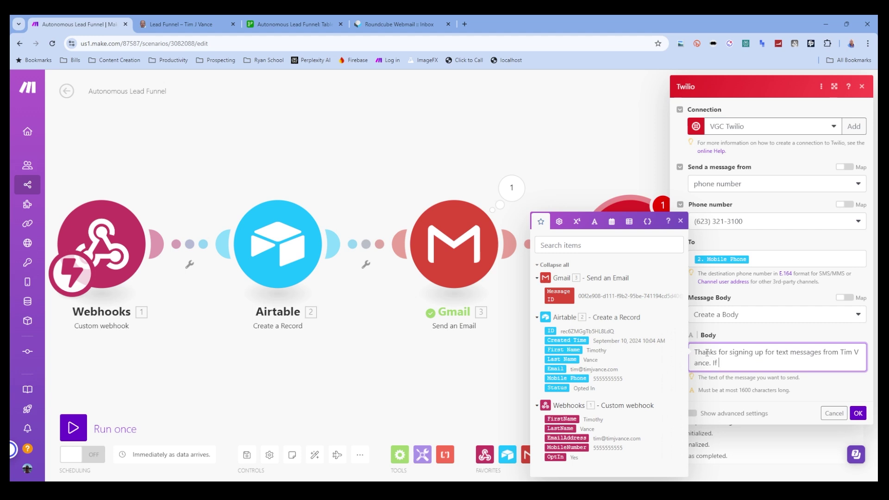
type("you ")
type("wo")
type("ver wan to")
key("BackSpace")
key("BackSpace")
key("BackSpace")
key("BackSpace")
type("t to unsubscribe, p")
type("lease")
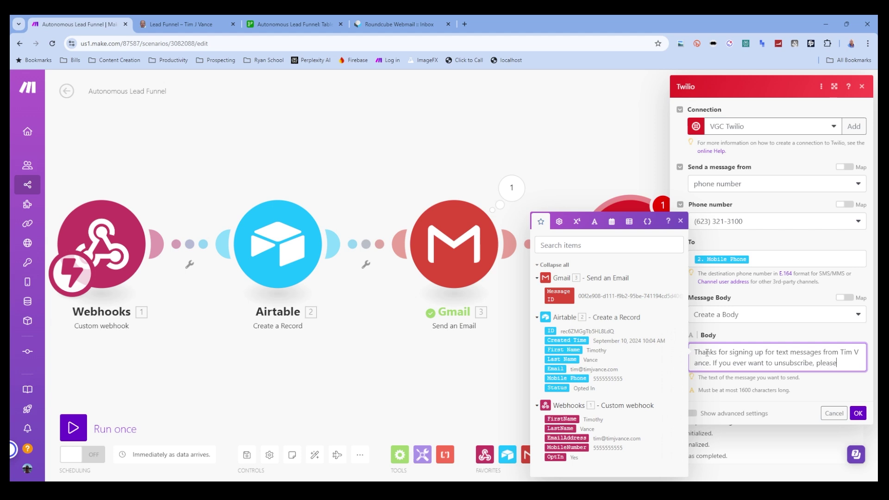
type(" respont STOP.")
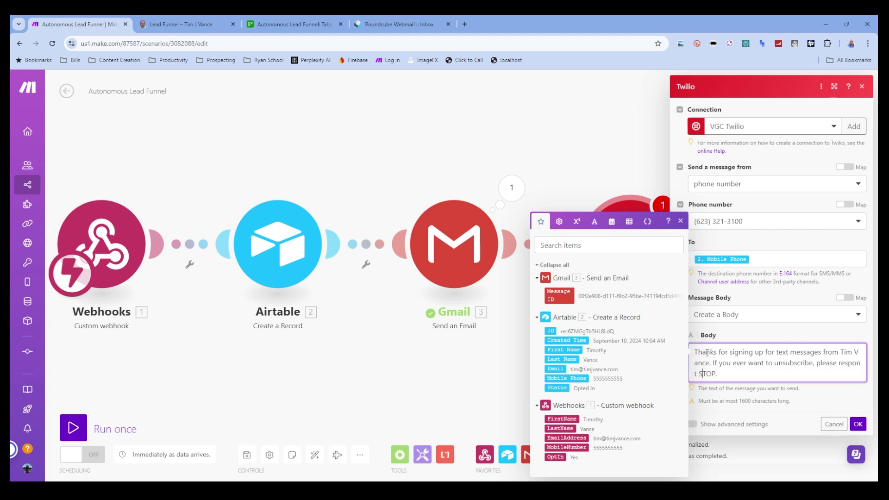
key("BackSpace")
type("d")
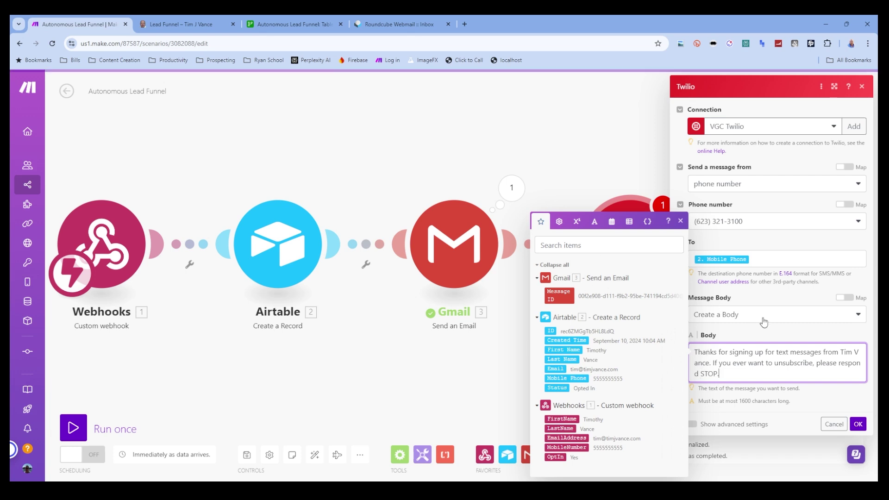
left_click(771, 329)
- Run only the Twilio module with a replaced test mobile number, queuing the thank-you SMS
left_click(858, 422)
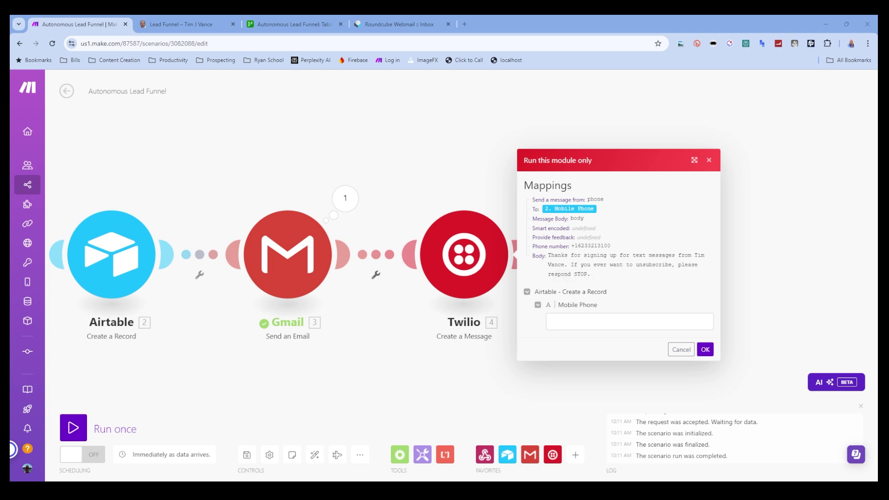
left_click(578, 324)
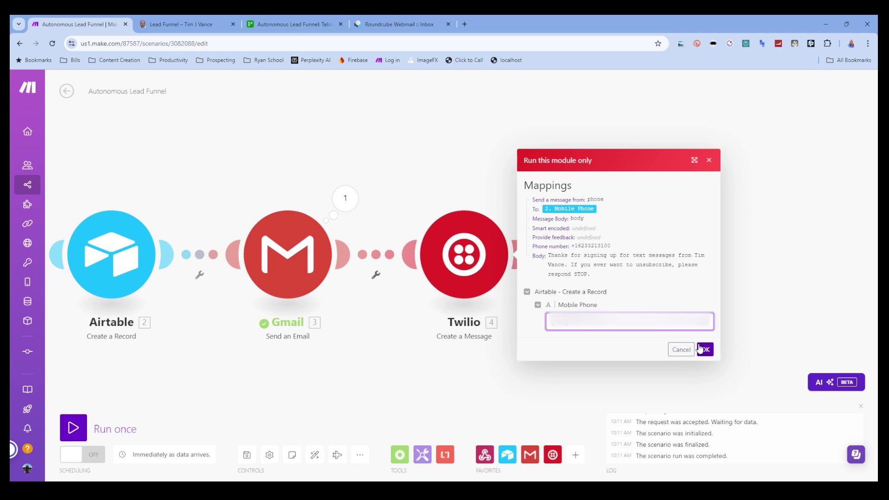
left_click_drag(604, 324, 545, 325)
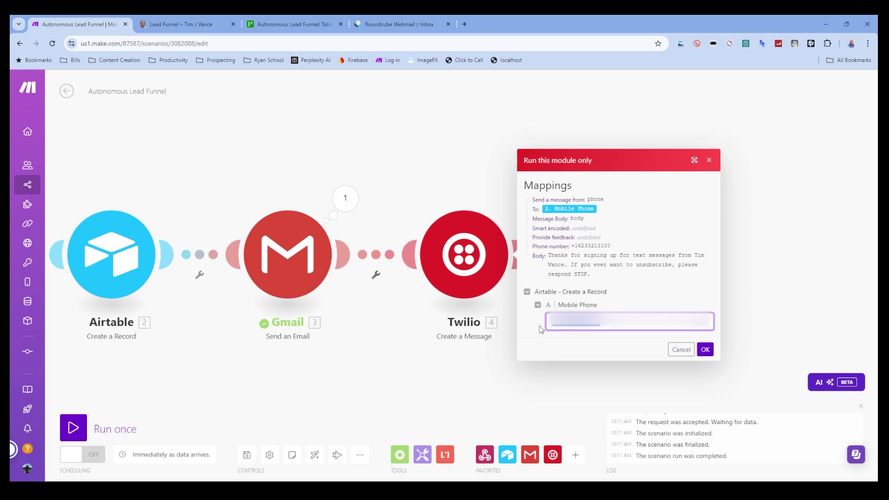
key("BackSpace")
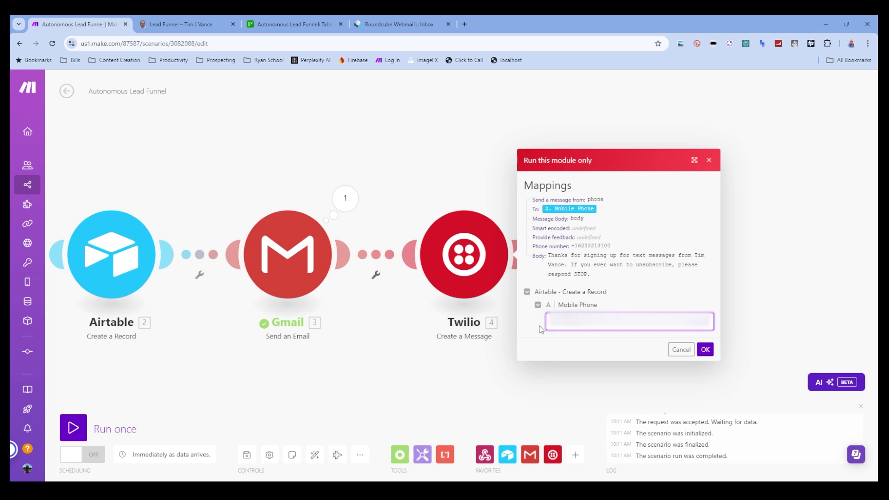
left_click(705, 349)
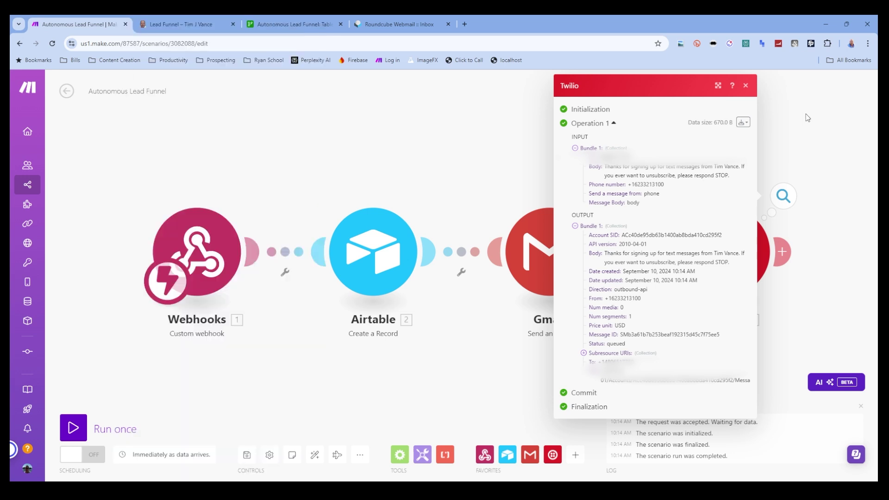
- Close the run results and append 'Sign Up & Confirmation' to the scenario name
left_click(746, 85)
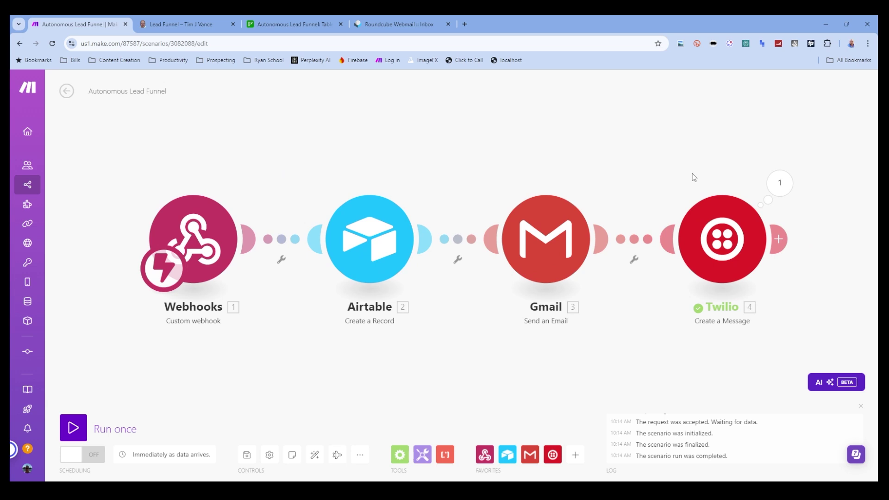
left_click(146, 91)
type("Sign Up & Confirmation")
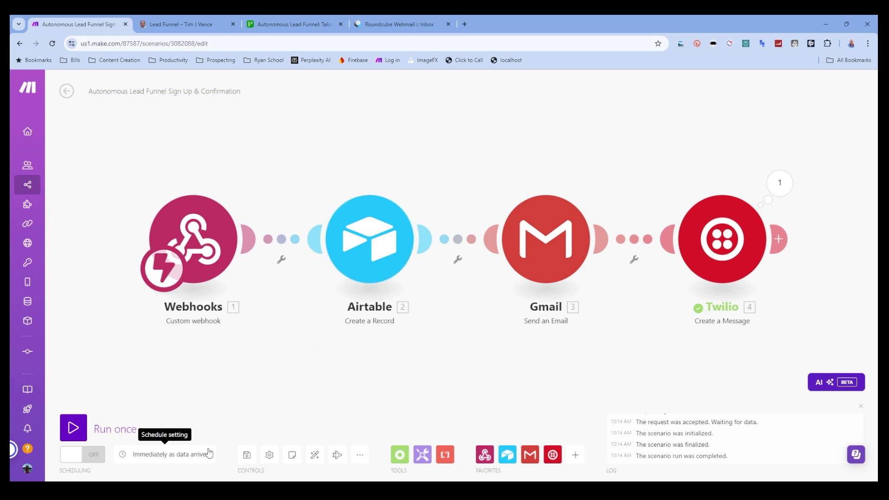
- Save and auto-align the sign-up scenario, then begin a new scenario searching for 'web'
left_click(247, 455)
left_click(315, 455)
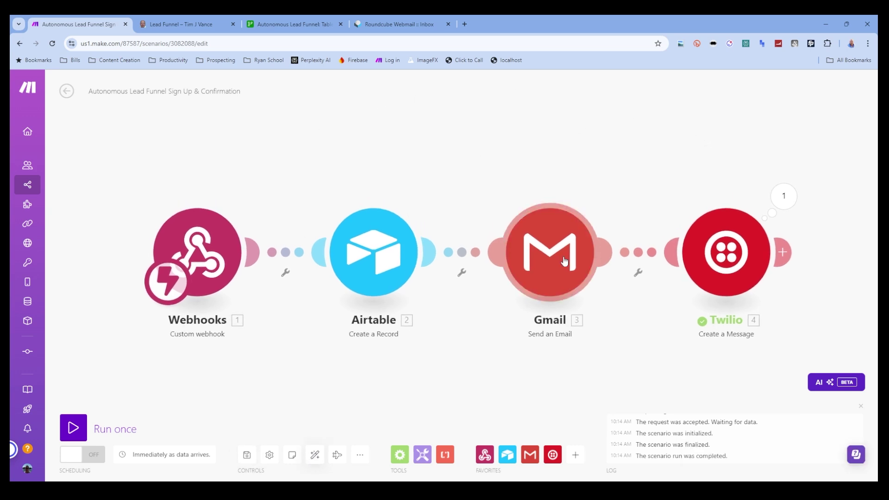
left_click(20, 43)
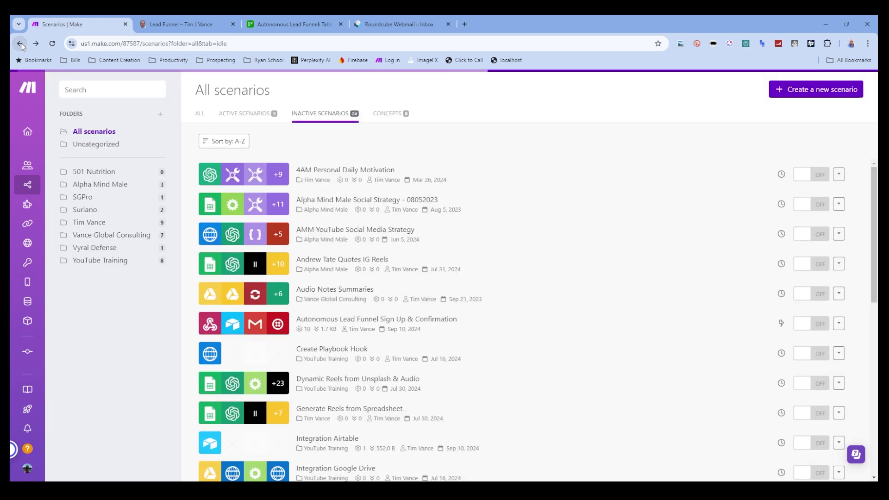
left_click(816, 91)
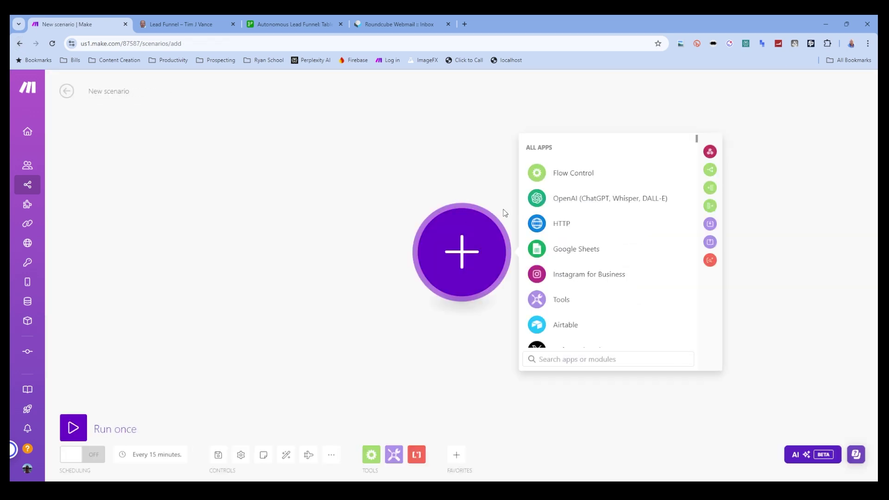
type("web")
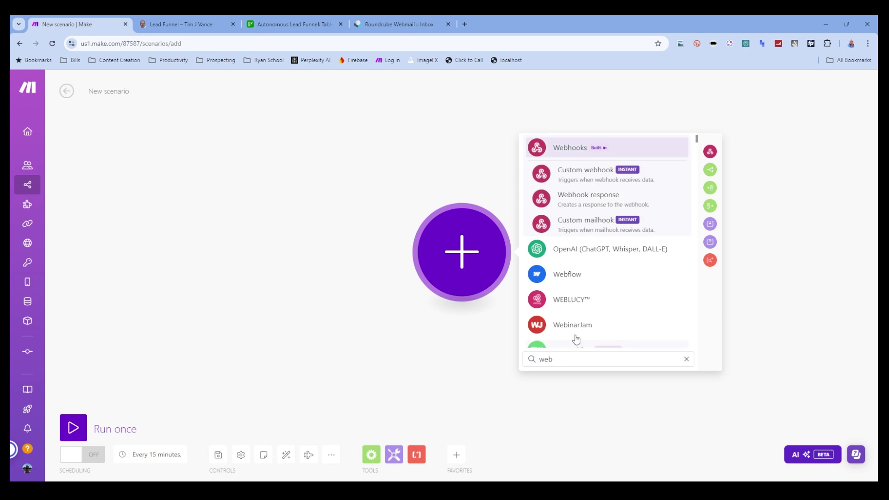
- Make a Custom webhook trigger using a new webhook named 'TJV Email Unsubscribe'
left_click(587, 173)
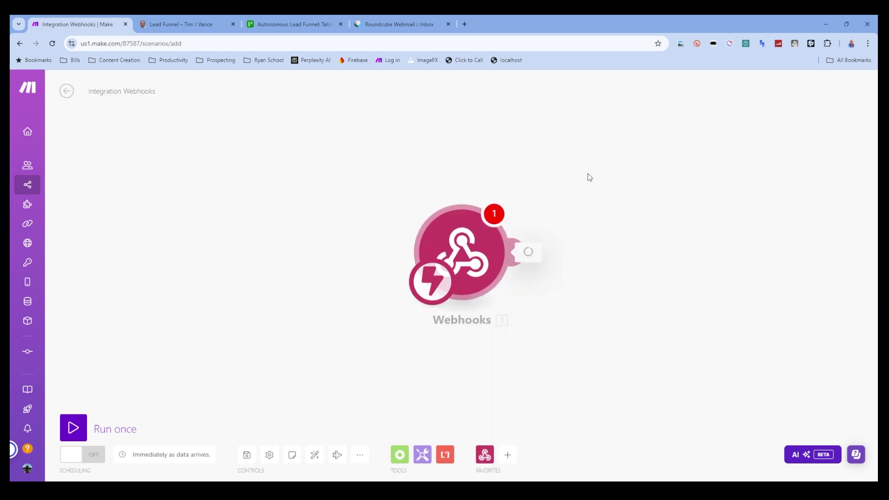
left_click(699, 250)
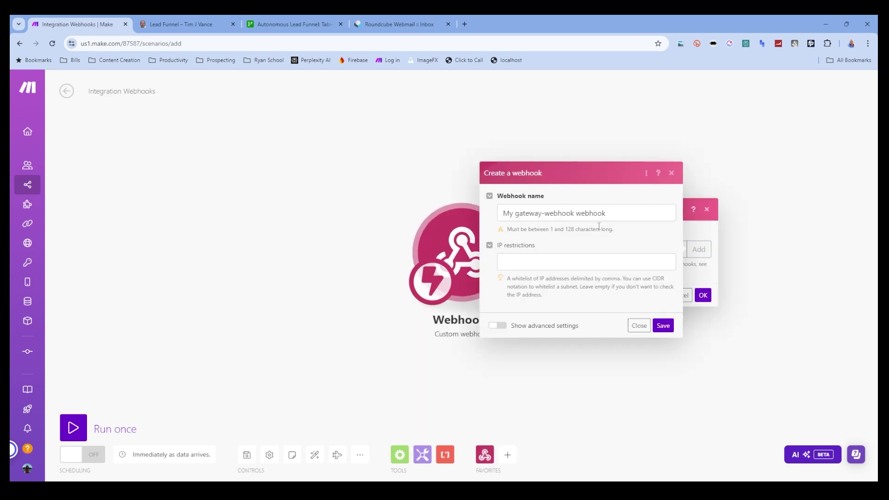
left_click_drag(606, 213, 495, 214)
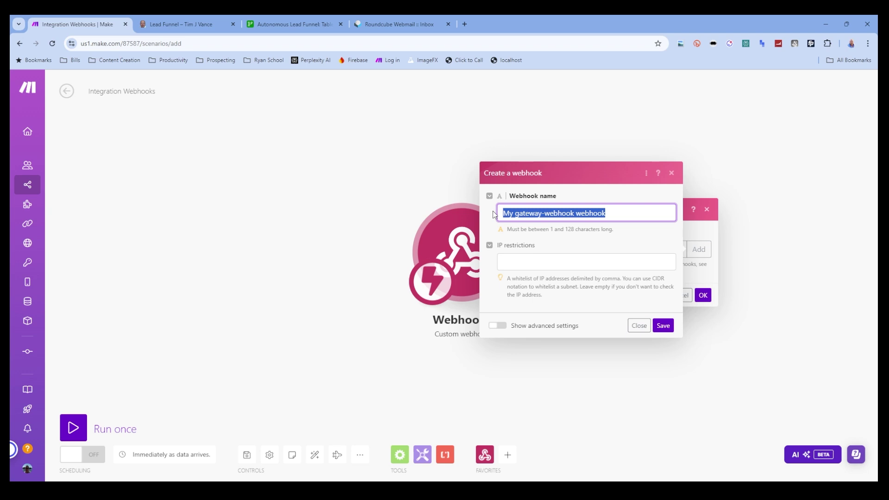
type("TJV Unusb")
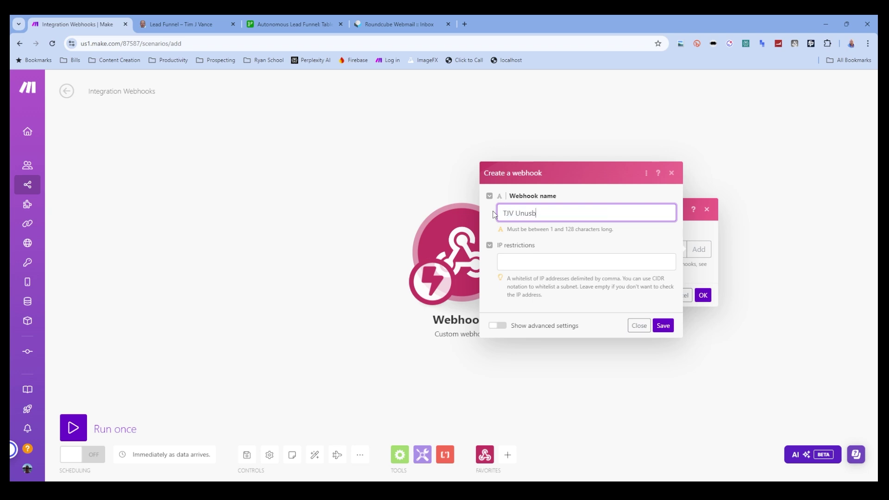
type("scribe Mail")
key("BackSpace")
key("BackSpace")
key("BackSpace")
key("BackSpace")
left_click(525, 212)
type("s")
key("Left")
key("Left")
key("Left")
key("Left")
type("Email")
key("BackSpace")
left_click(667, 325)
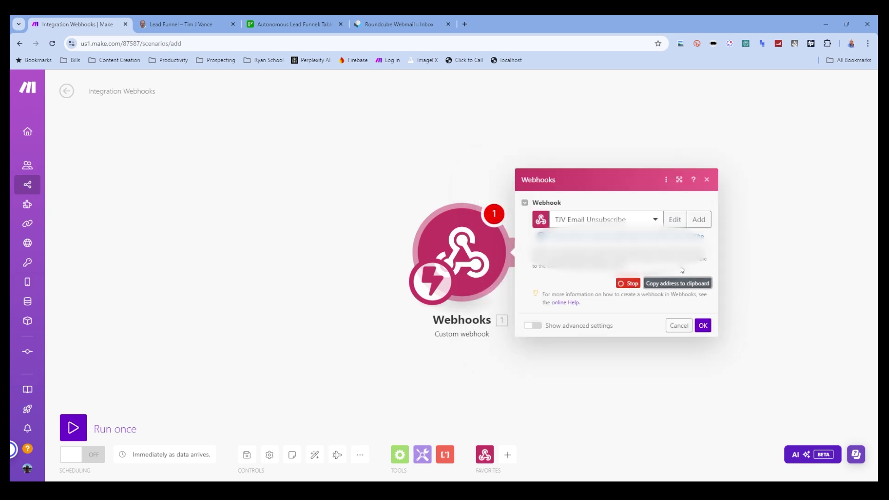
left_click(702, 326)
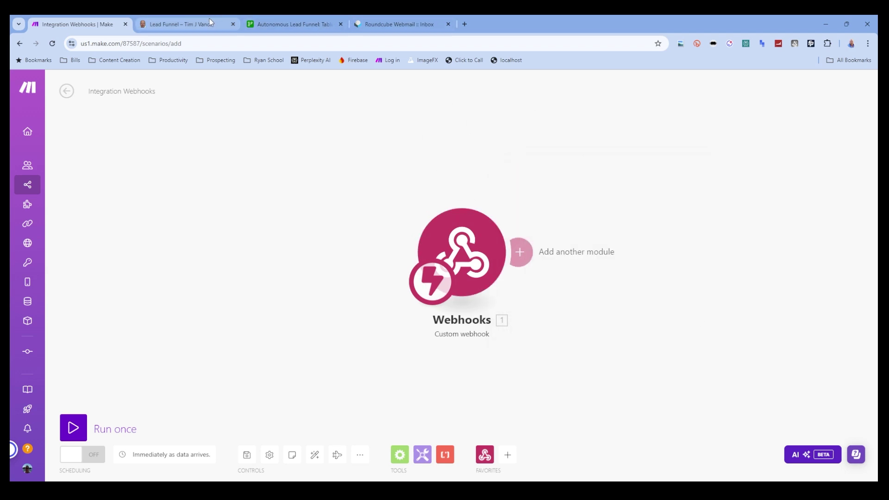
- Open 'Autonomous Lead Funnel Sign Up & Confirmation' from the Inactive Scenarios list
mouse_move(59, 169)
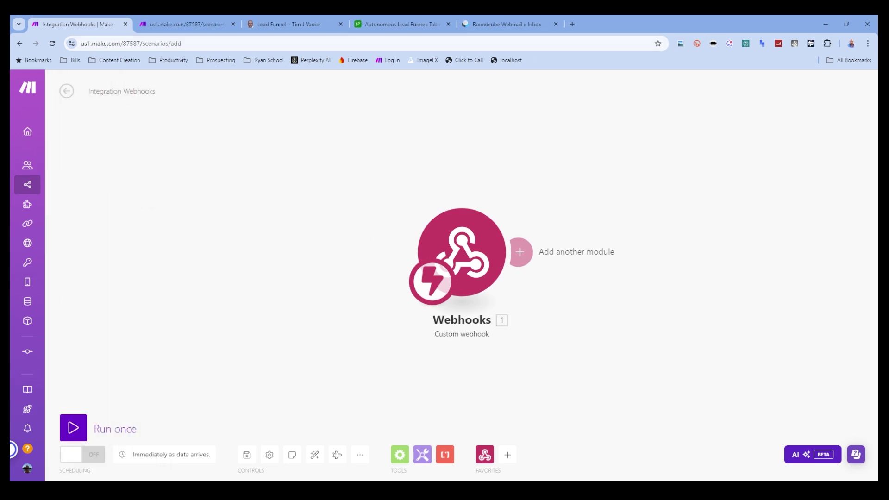
left_click(186, 24)
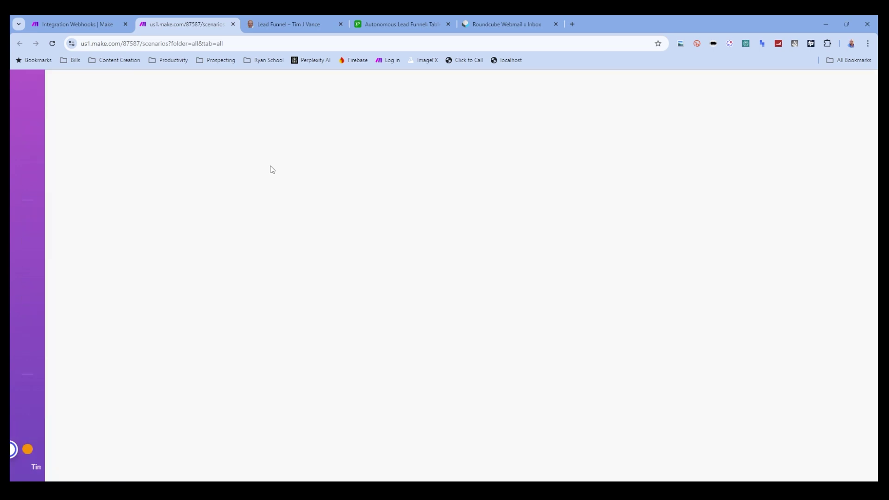
left_click(301, 118)
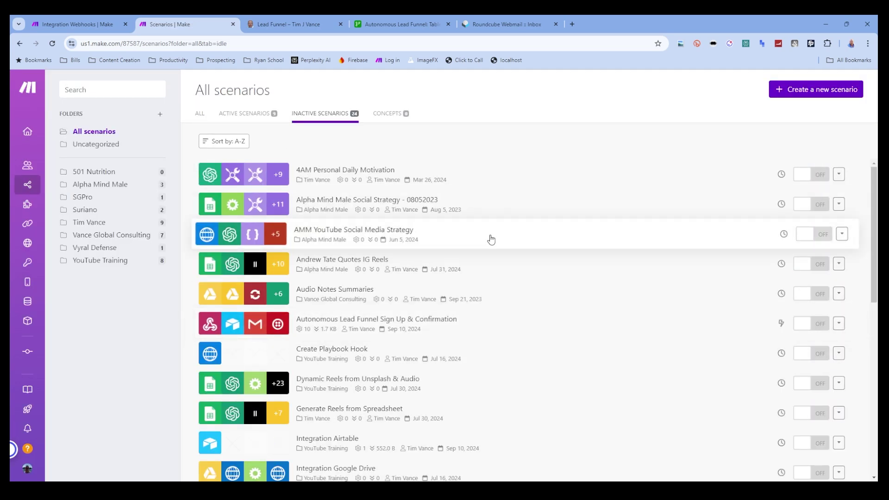
scroll(491, 239, "down", 2)
left_click(452, 230)
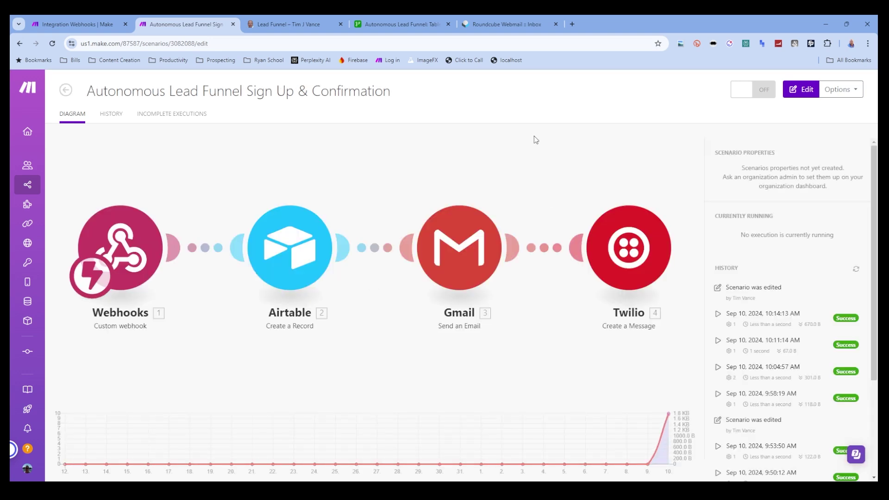
- Link the Gmail footer's unsubscribe to the webhook URL plus ?email= and Airtable Email
left_click(532, 248)
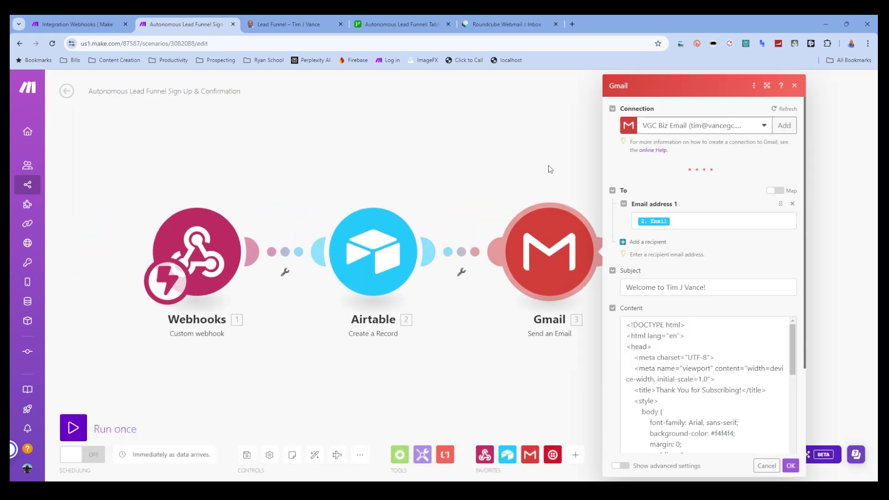
scroll(677, 353, "down", 15)
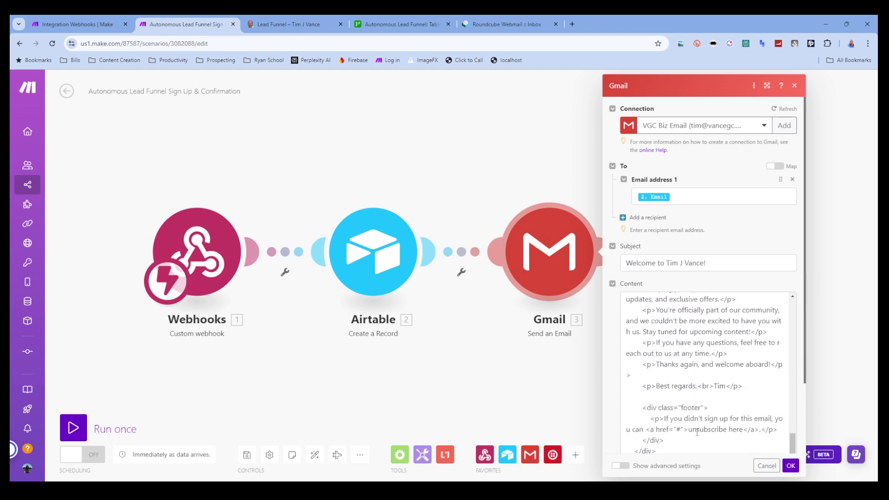
left_click(677, 425)
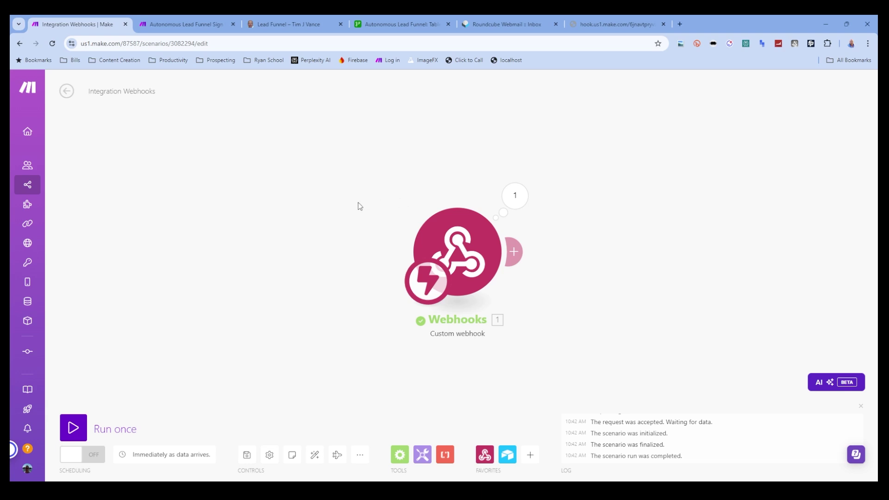
left_click(73, 428)
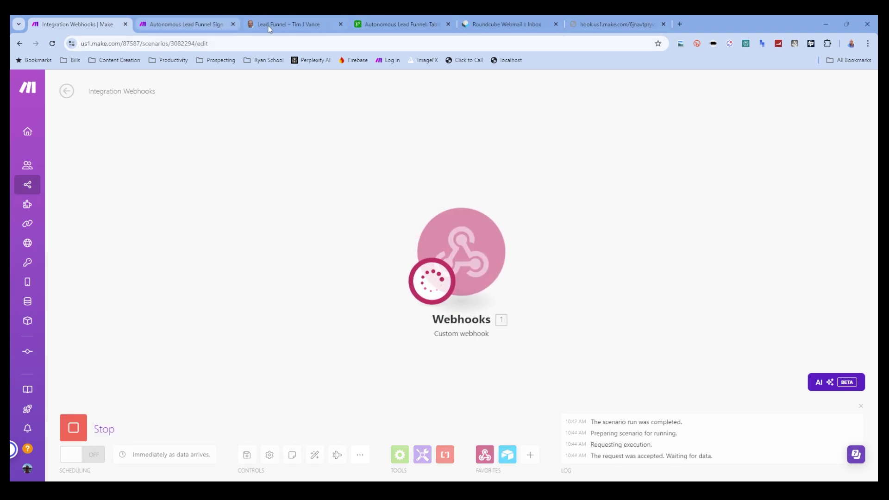
left_click(170, 27)
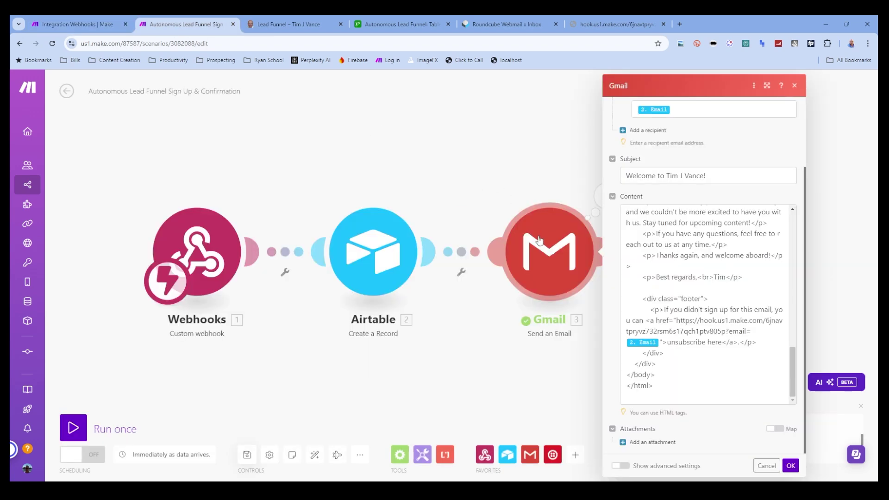
left_click(789, 466)
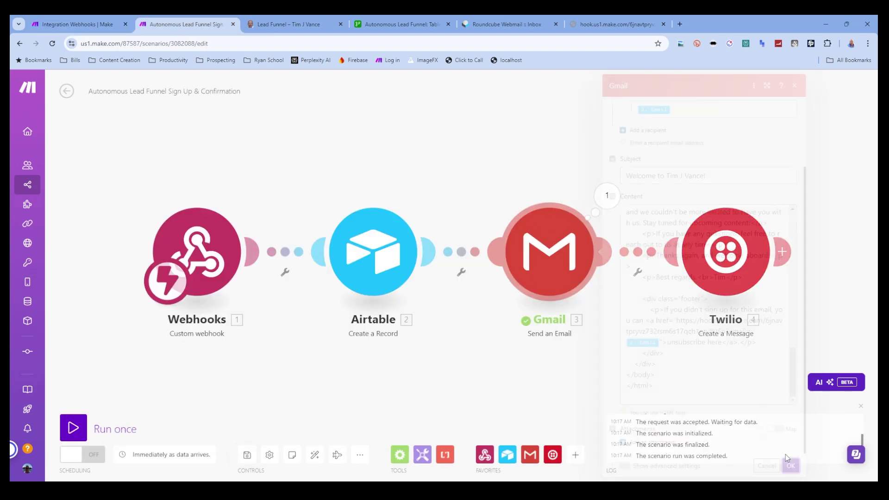
right_click(562, 247)
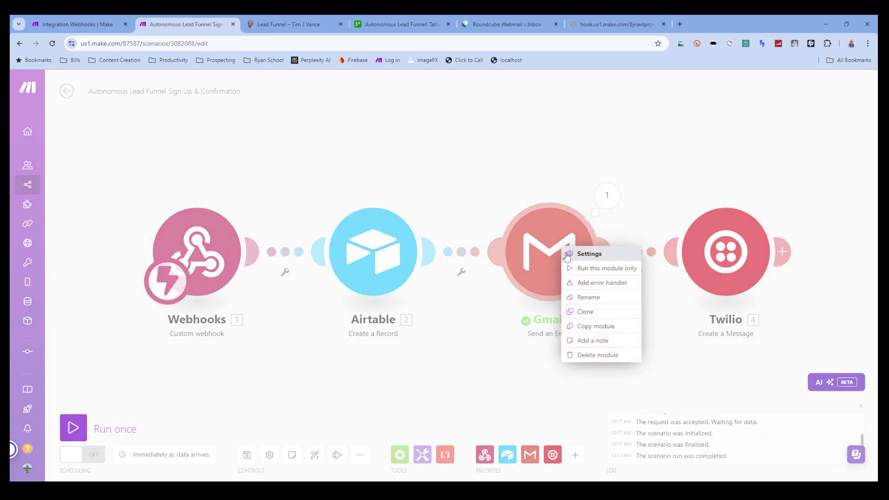
- Test-run only the Gmail module with a saved recipient address and first name 'Tim'
left_click(595, 269)
left_click(639, 289)
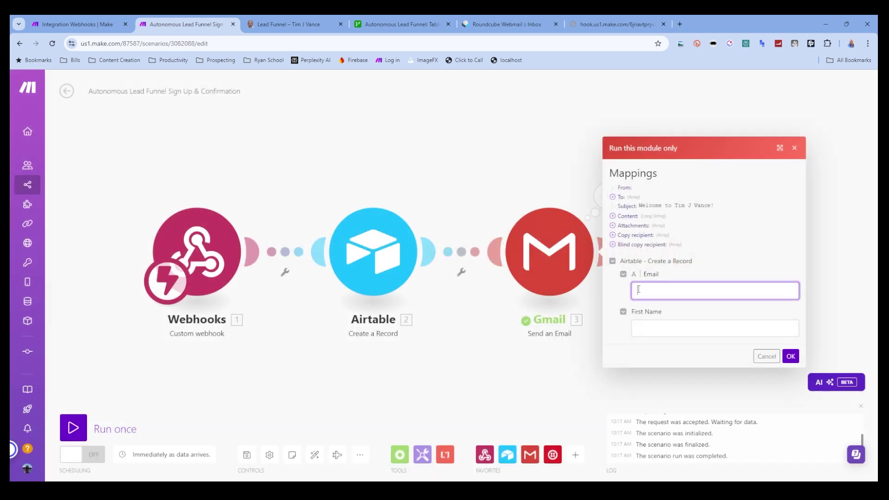
left_click(718, 384)
left_click(657, 328)
type("Tim")
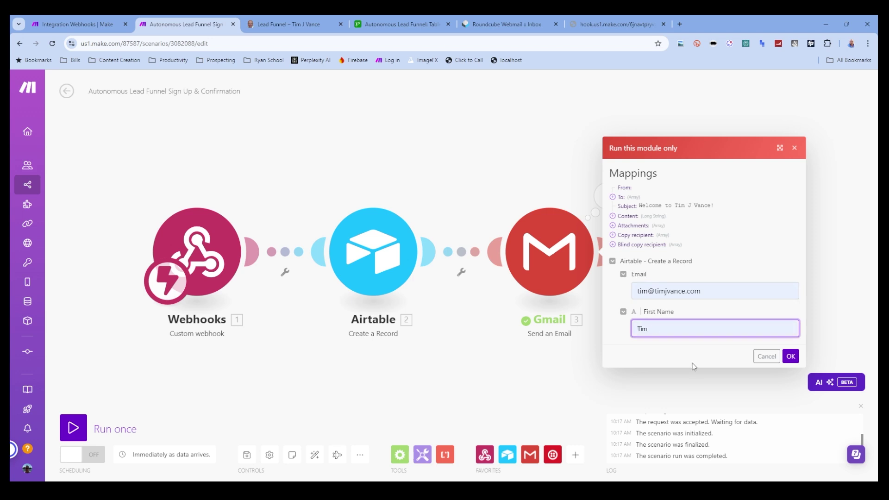
left_click(790, 356)
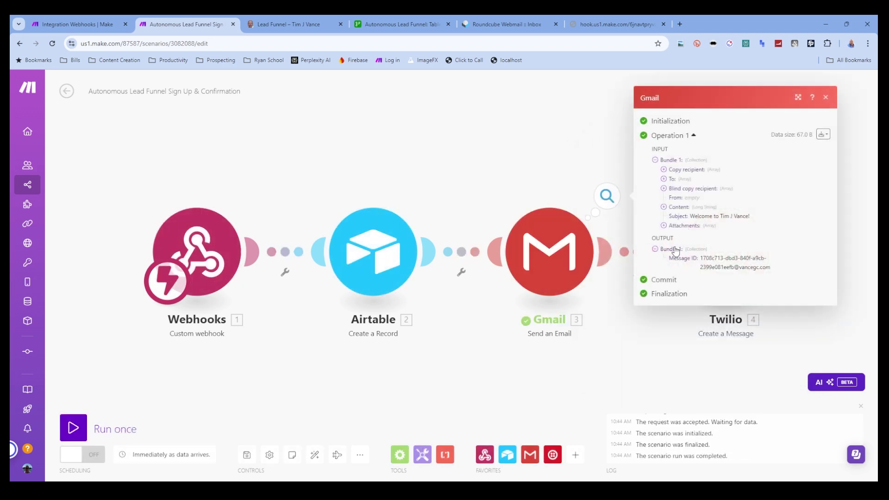
left_click(492, 24)
- Refresh the Roundcube inbox, open the welcome email and follow its 'unsubscribe here' link
left_click(347, 83)
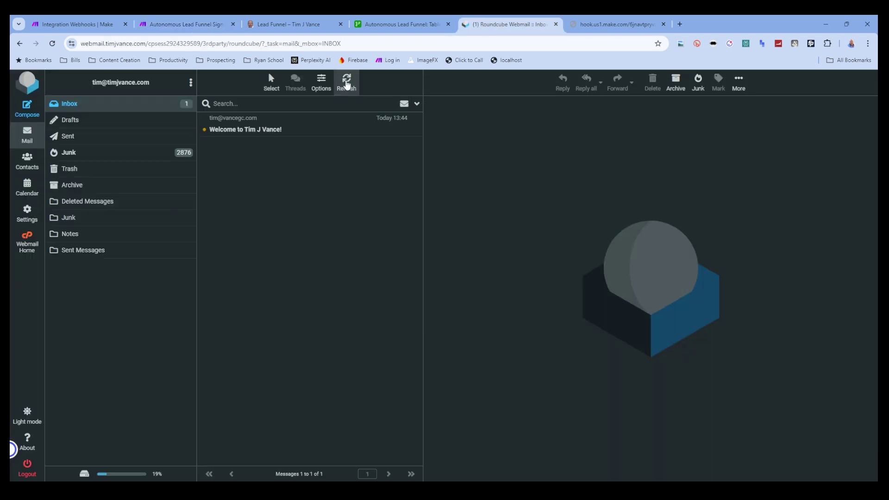
left_click(278, 130)
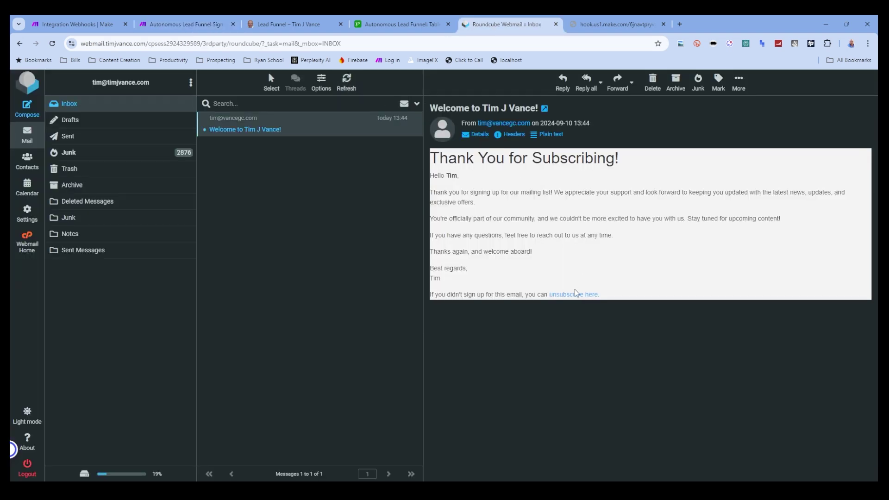
left_click(100, 32)
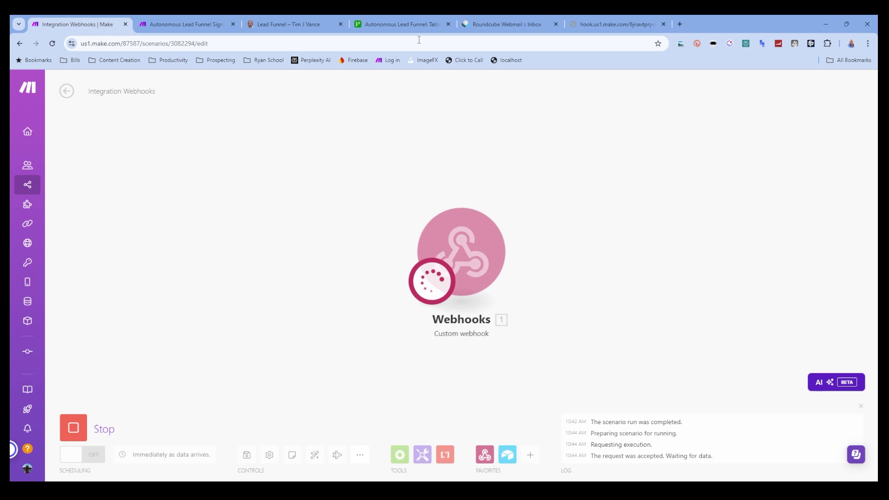
left_click(523, 22)
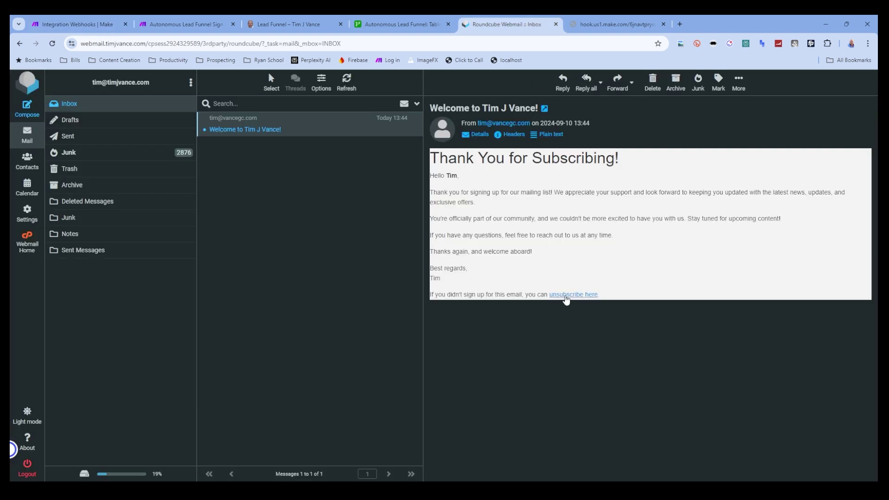
left_click(566, 295)
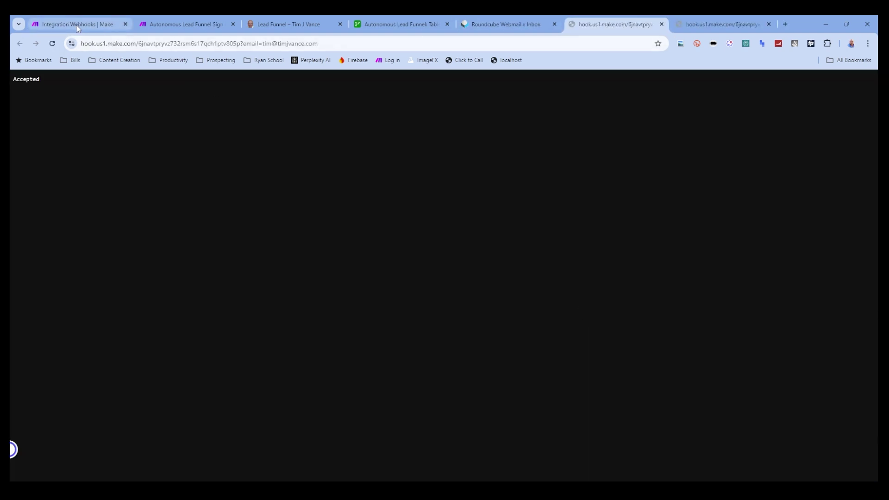
left_click(76, 25)
- Check the webhook's received email, then add an Airtable Search Records step after it
left_click(512, 194)
left_click(511, 195)
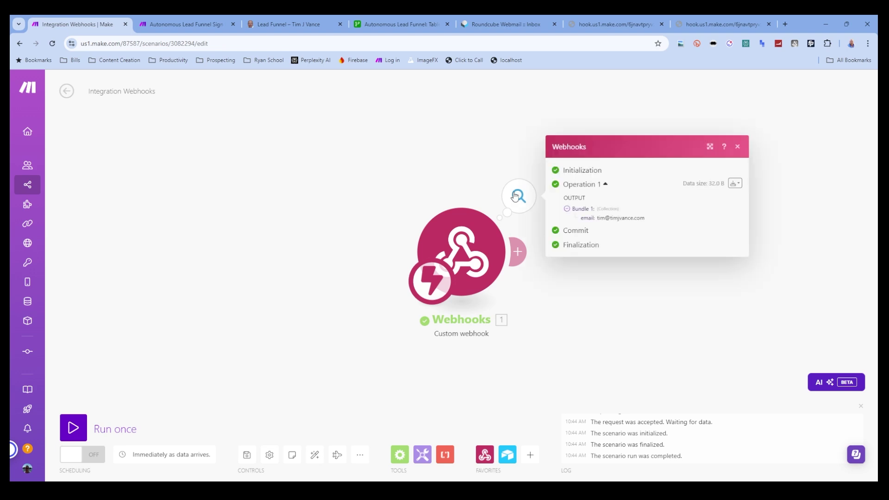
left_click(738, 147)
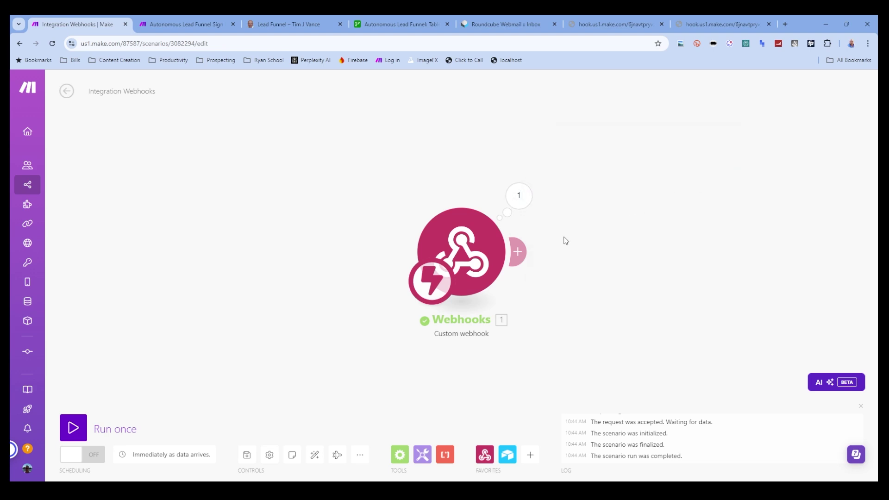
left_click(518, 252)
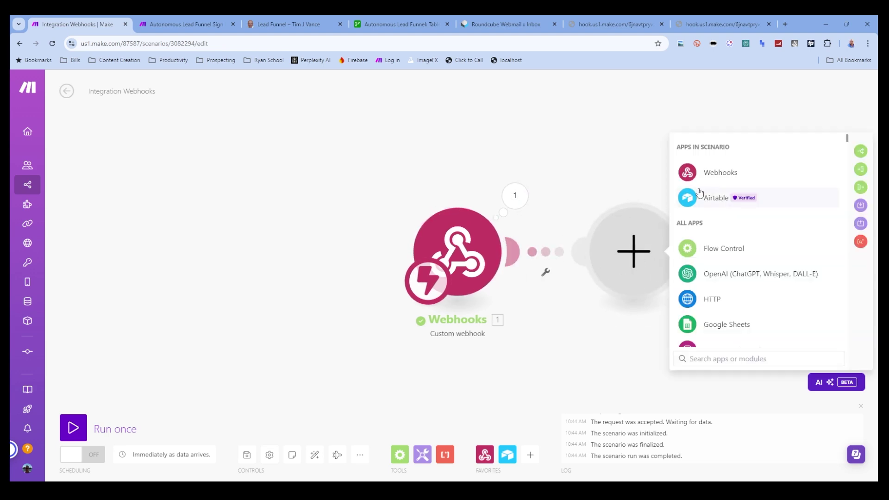
left_click(704, 199)
left_click(712, 225)
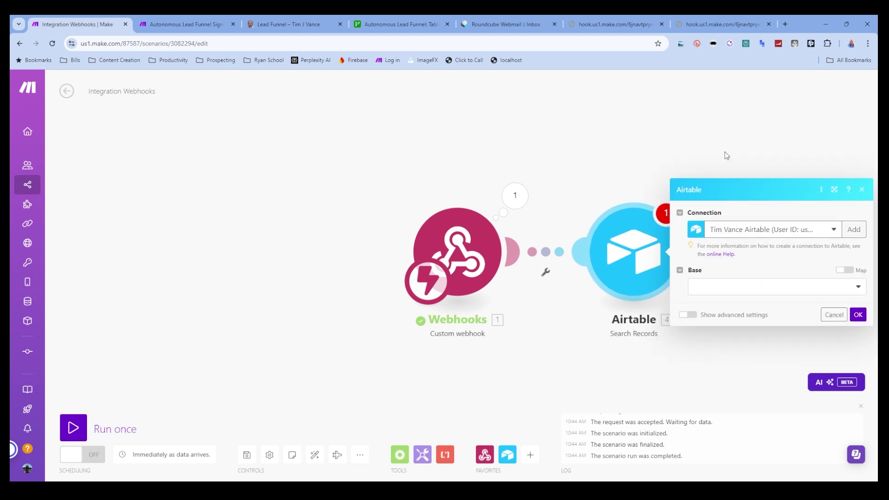
- Point the search at the Autonomous Lead Funnel base, Table 1, Grid view, with all fields output
left_click(739, 291)
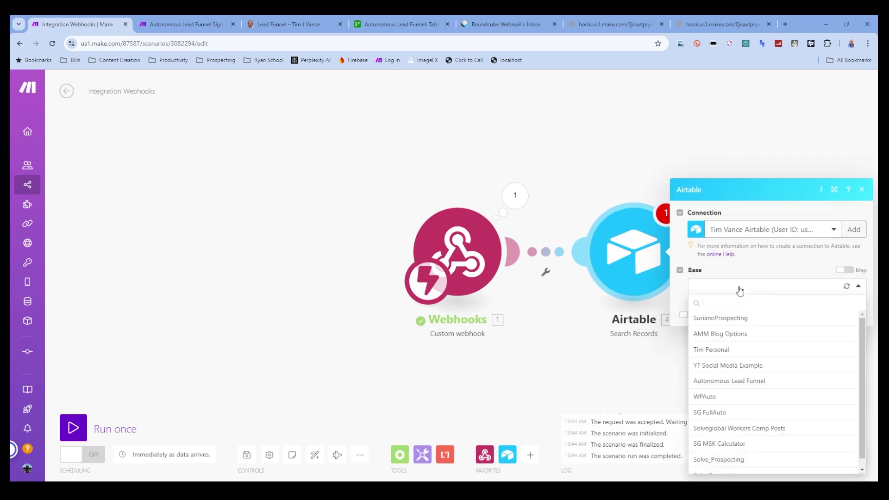
left_click(751, 380)
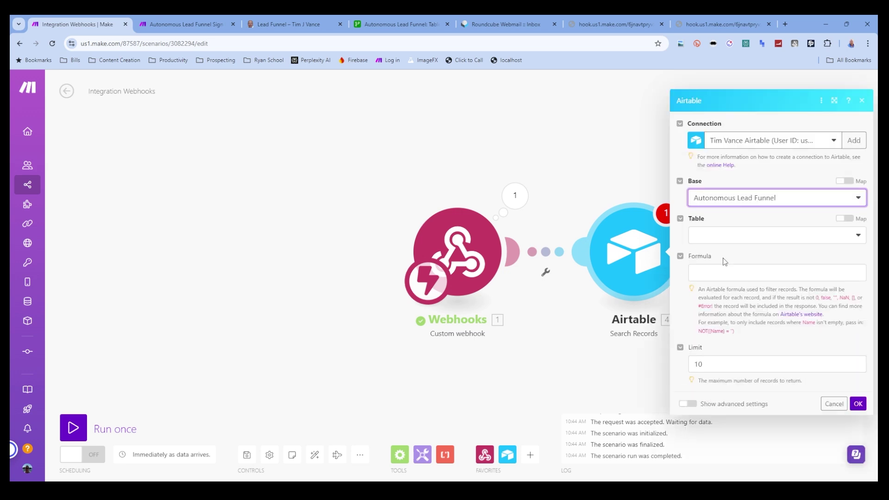
left_click(721, 235)
left_click(721, 253)
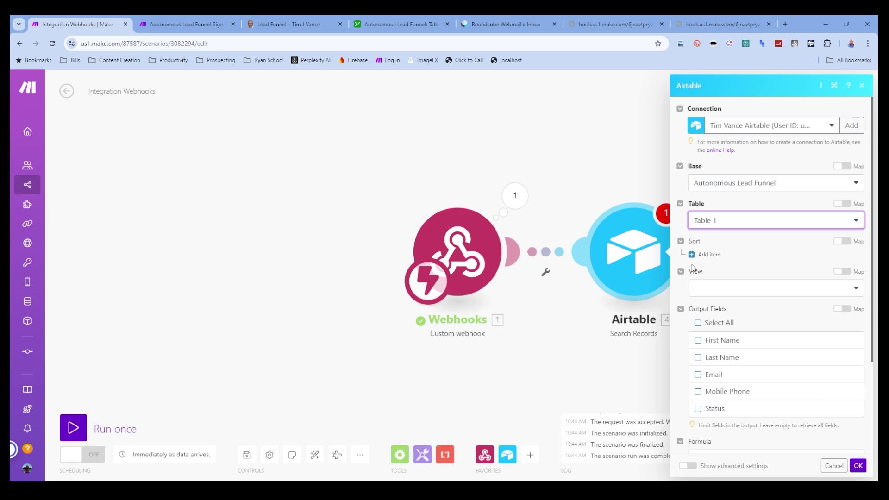
left_click(707, 292)
left_click(715, 320)
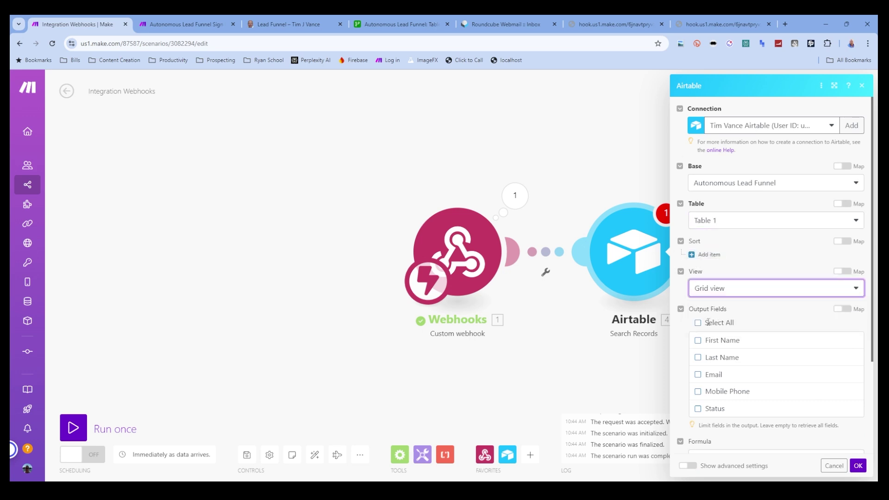
left_click(698, 326)
scroll(801, 359, "down", 3)
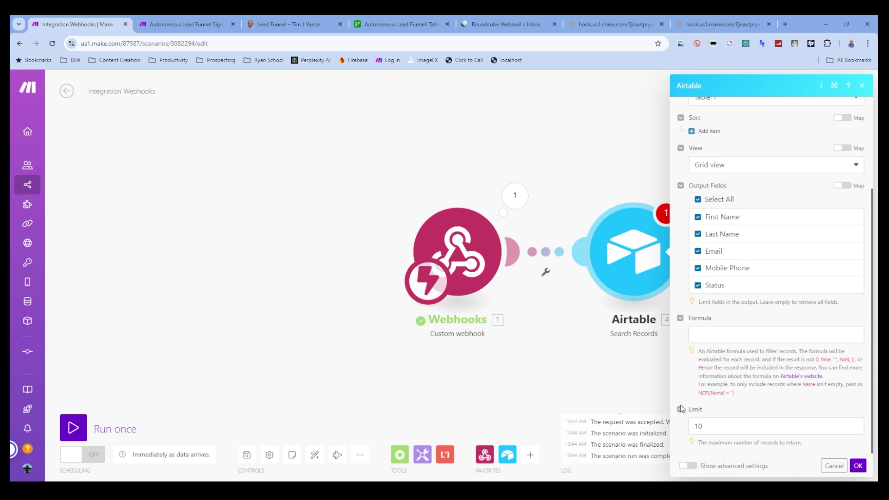
- Limit the search to 1 record with formula Email = "{{1.email}}" and confirm
left_click(722, 424)
key("BackSpace")
left_click(730, 340)
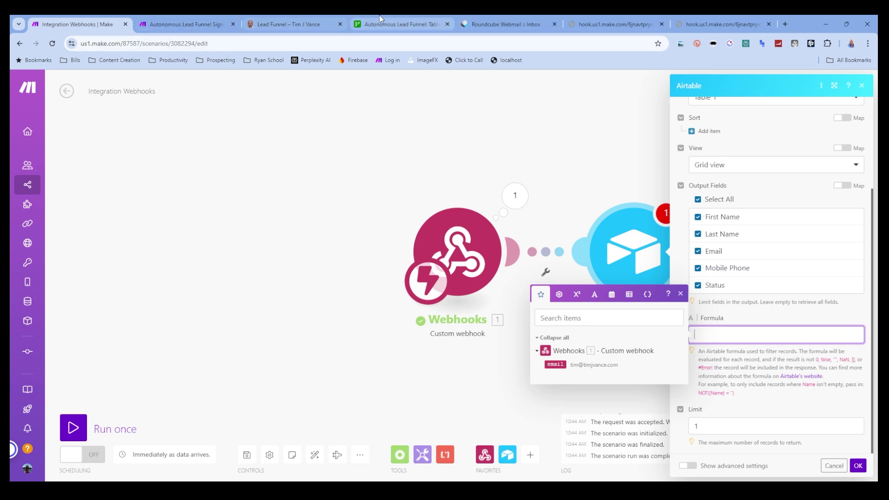
left_click(408, 20)
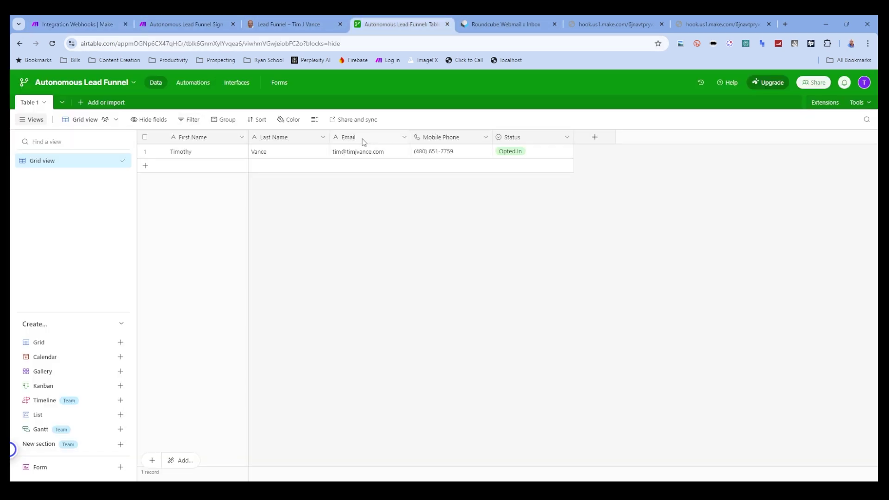
left_click(74, 24)
type("\"")
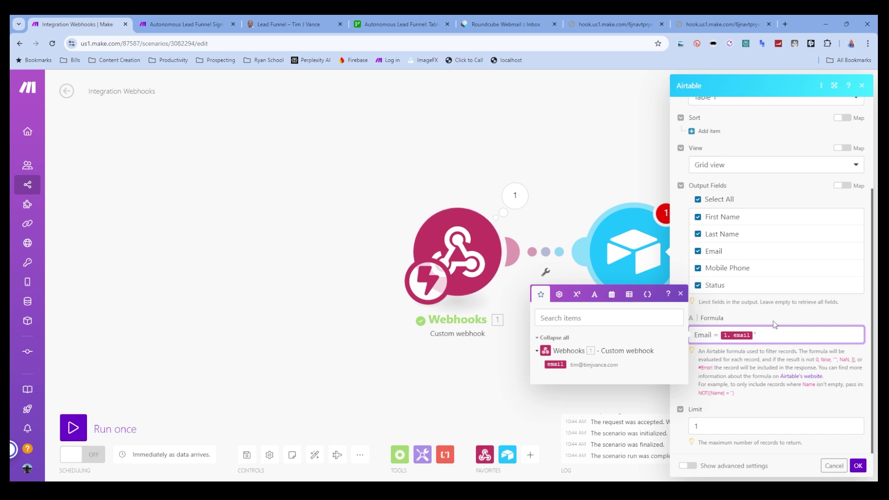
key("Left")
key("Left")
type("\"")
key("BackSpace")
left_click(858, 465)
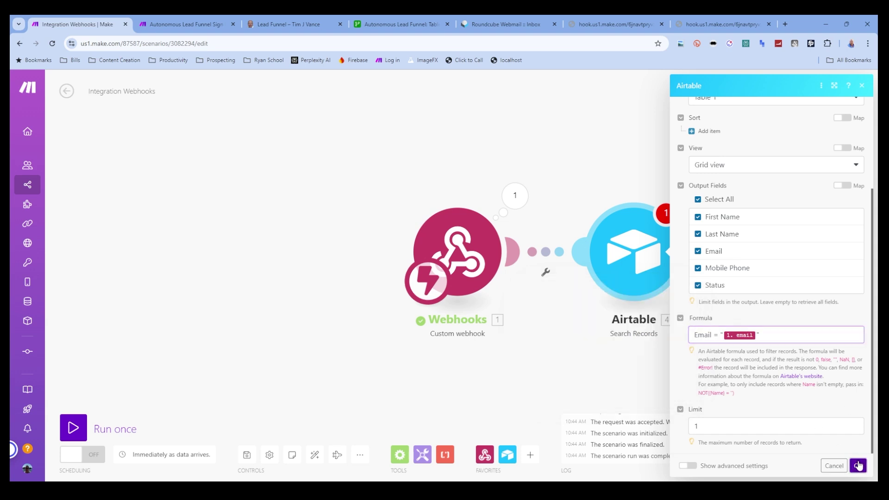
- Run only the Airtable search with a sample test email address, returning the Opted In record
right_click(638, 247)
left_click(657, 266)
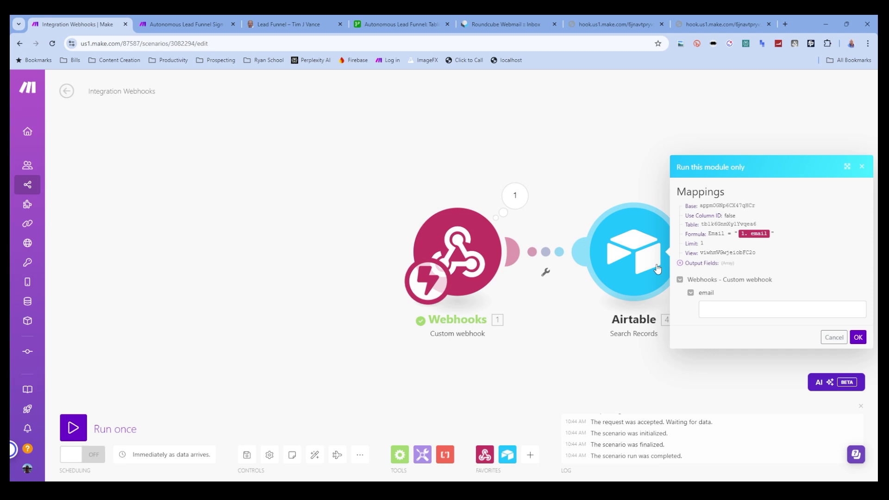
left_click(730, 310)
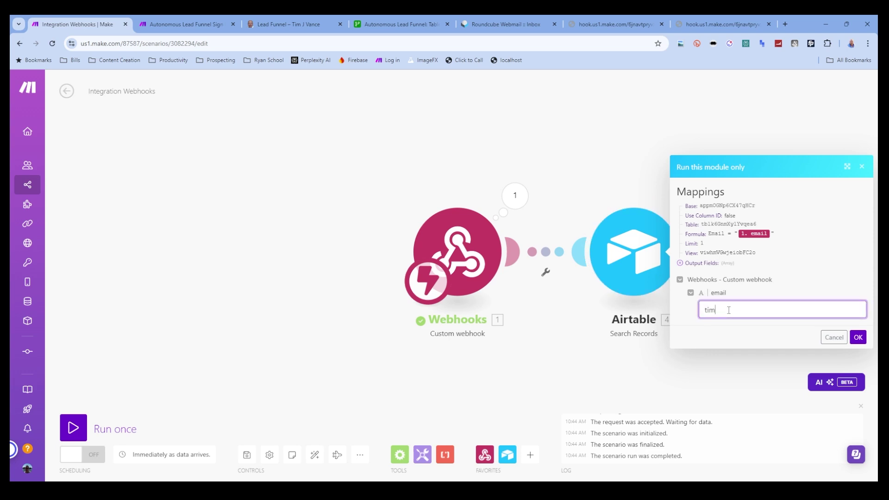
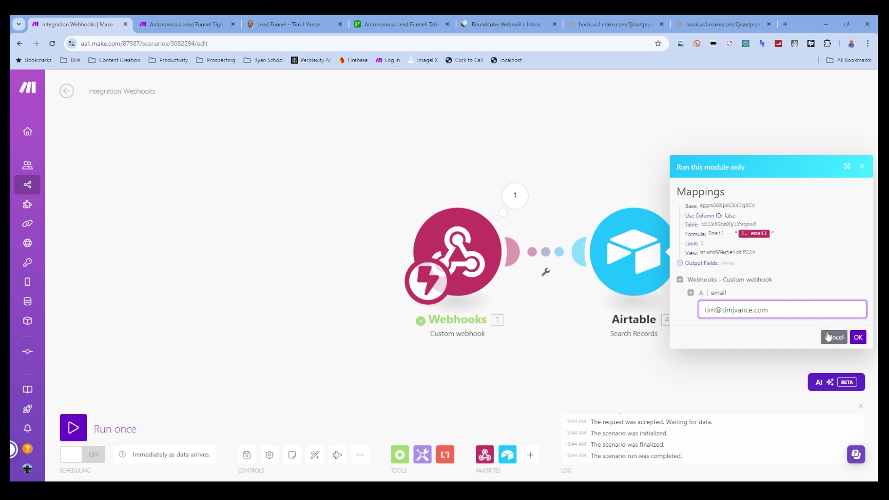
left_click(858, 337)
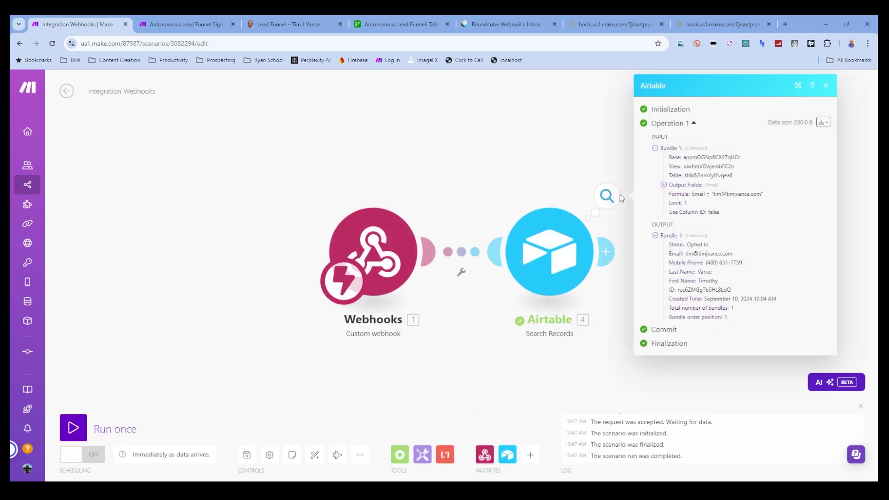
- Add an Airtable Update a Record step on the Autonomous Lead Funnel base, Table 1
left_click(605, 252)
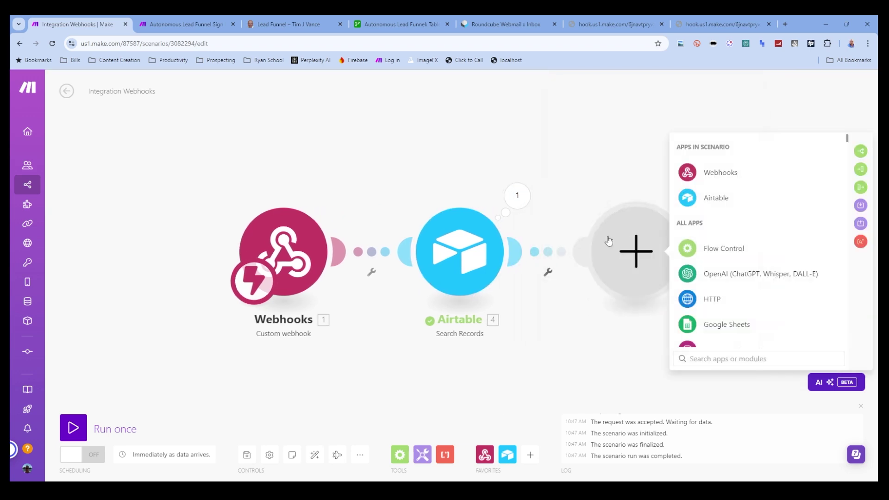
left_click(702, 197)
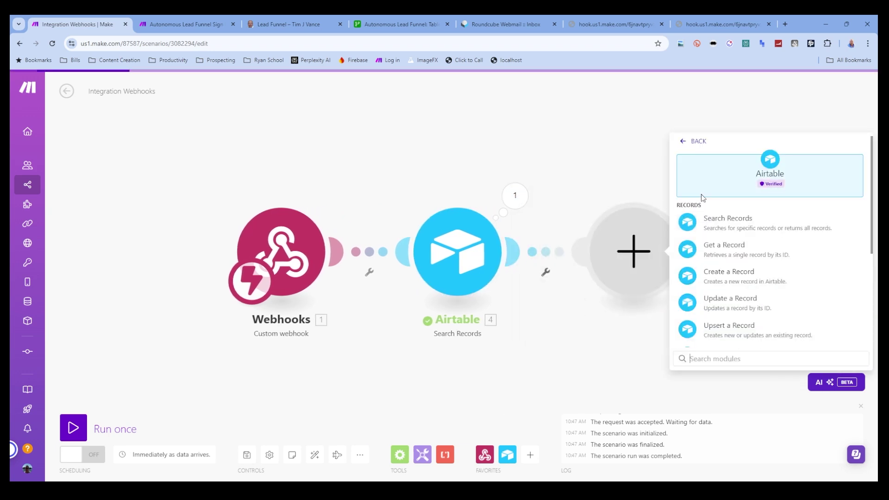
left_click(738, 308)
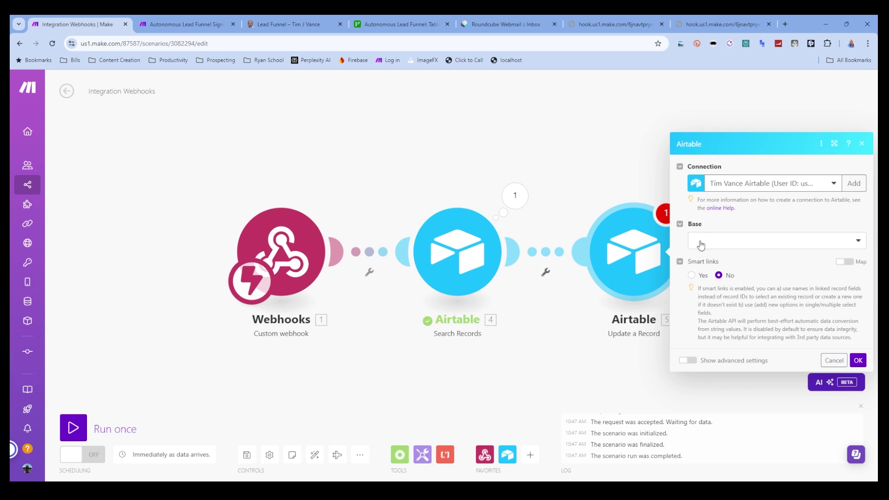
left_click(699, 243)
left_click(732, 336)
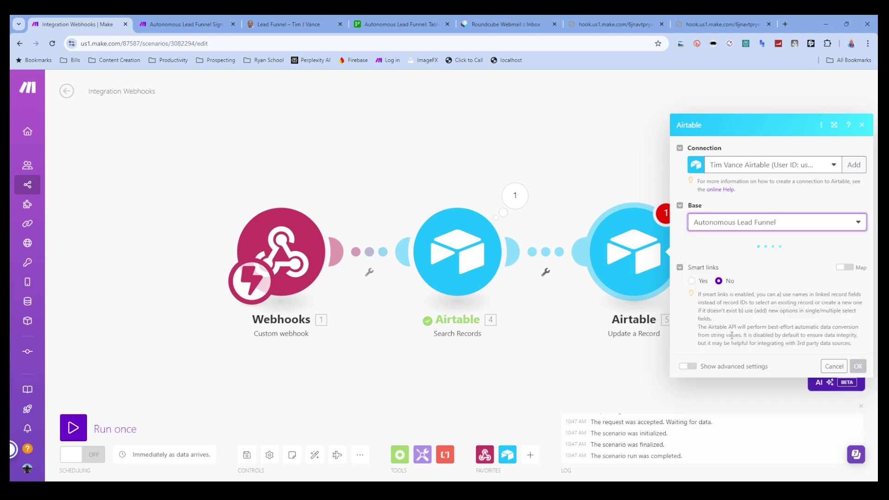
left_click(720, 264)
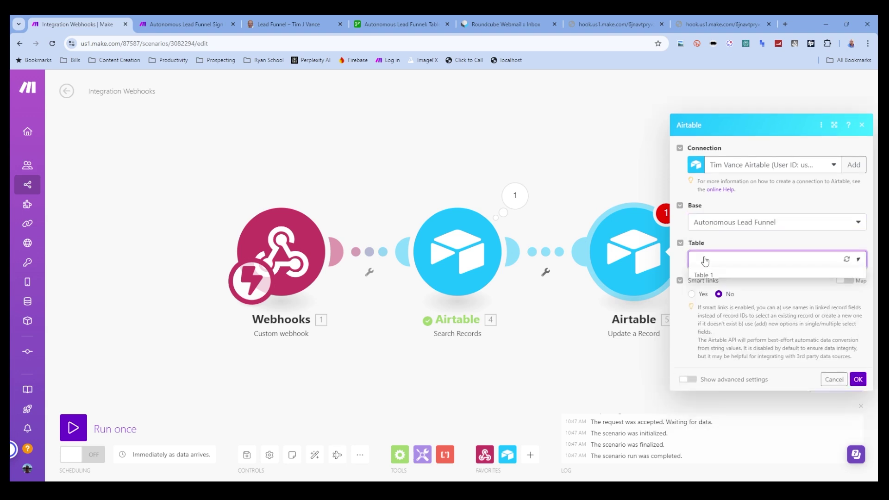
left_click(715, 277)
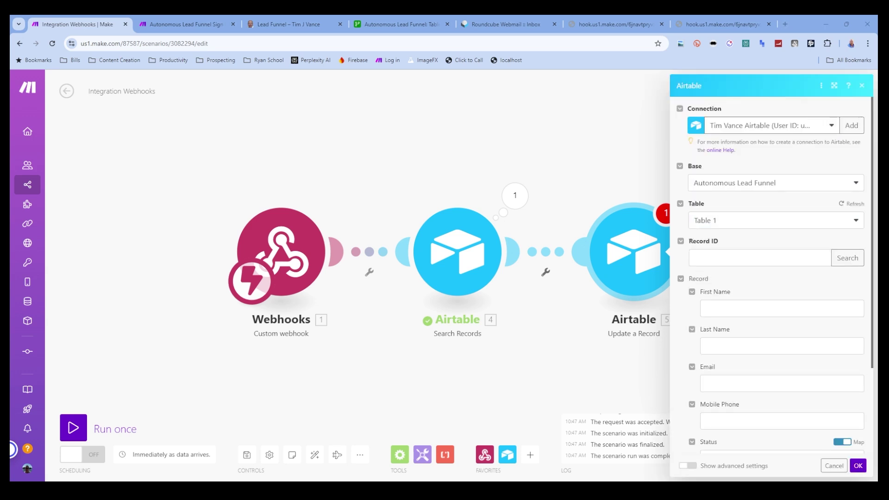
- Map Record ID to the found record's ID, set Status to Opted Out, and save the scenario
left_click(759, 258)
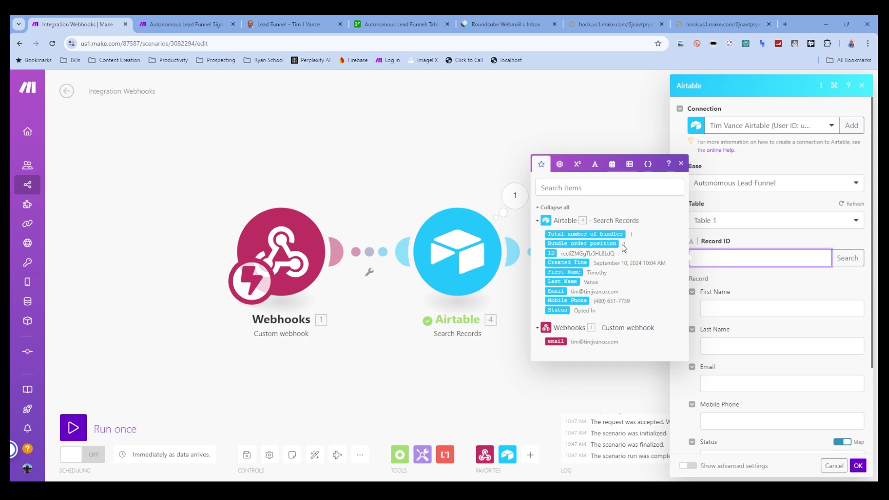
left_click(552, 254)
left_click(762, 288)
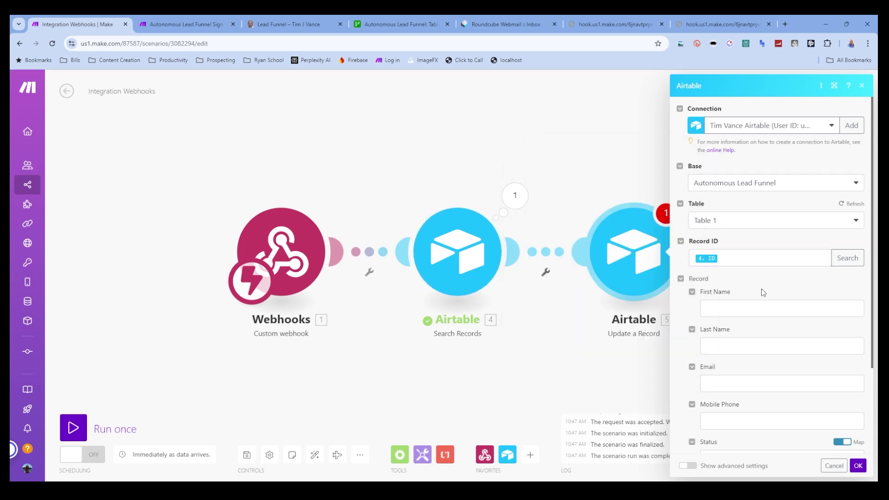
scroll(763, 324, "down", 3)
left_click(843, 351)
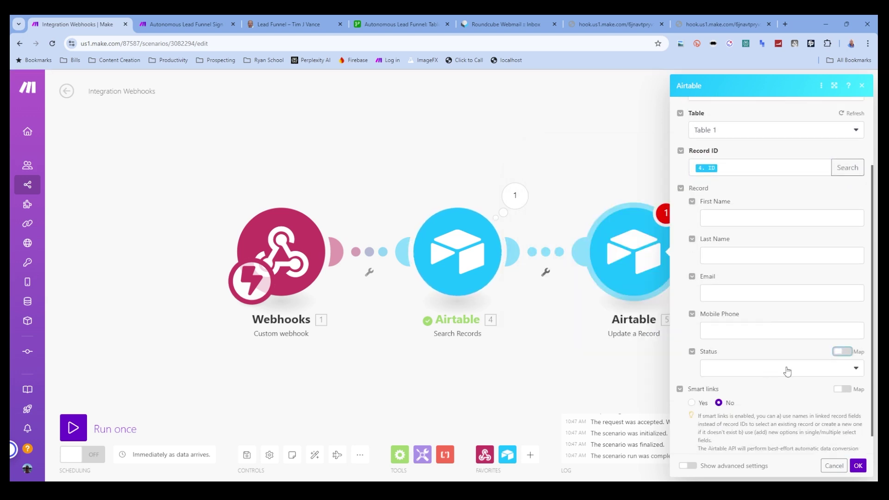
left_click(787, 369)
left_click(726, 383)
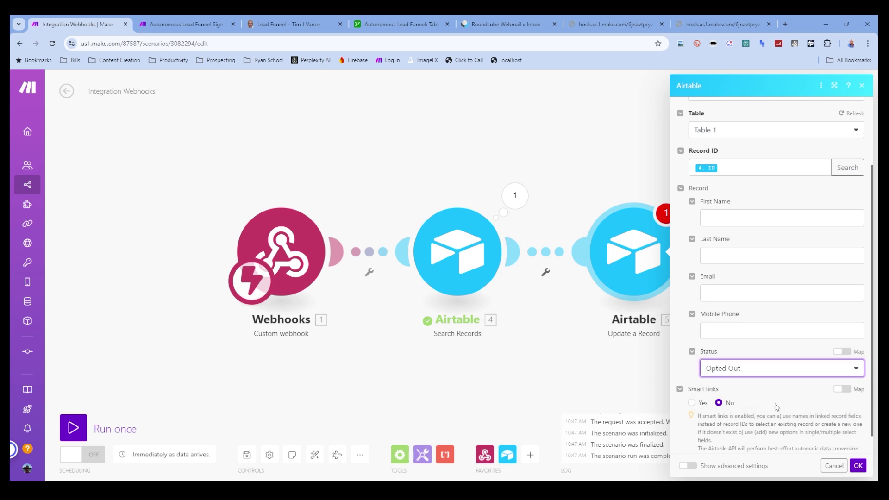
left_click(858, 467)
key("ctrl+s")
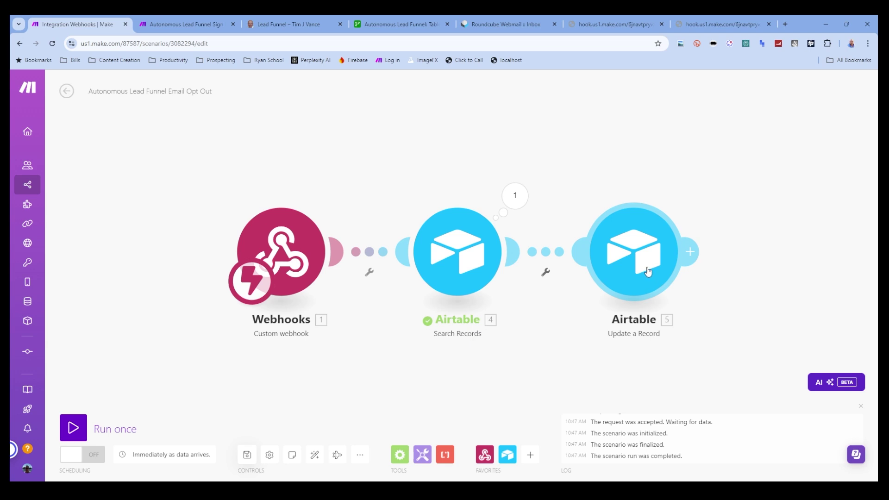
- Add an Apple iOS step, then delete the mistakenly chosen photo upload action
left_click(694, 252)
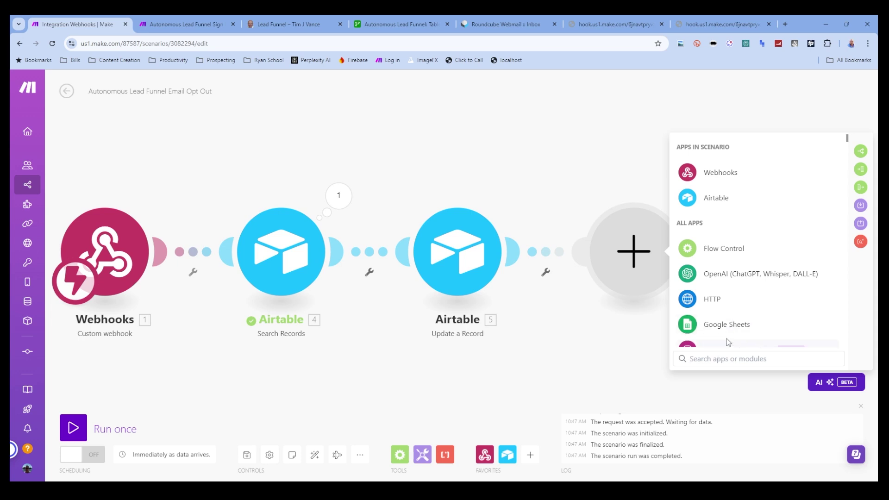
type("apple")
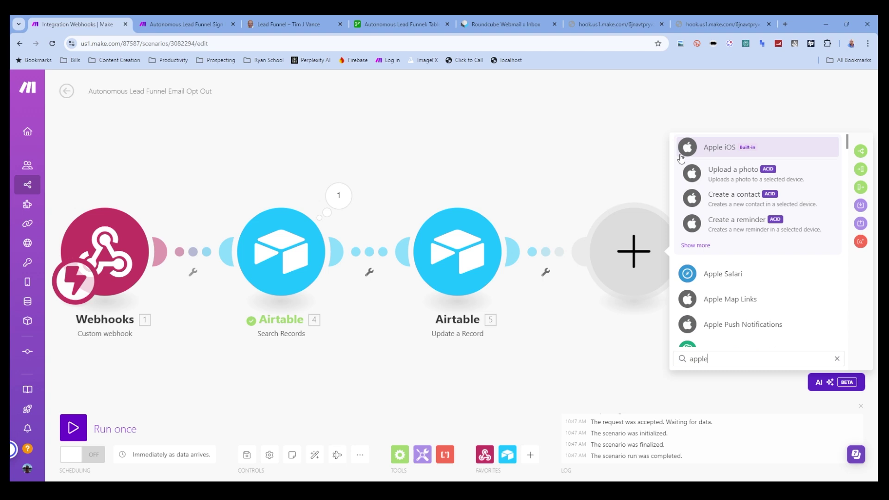
left_click(681, 159)
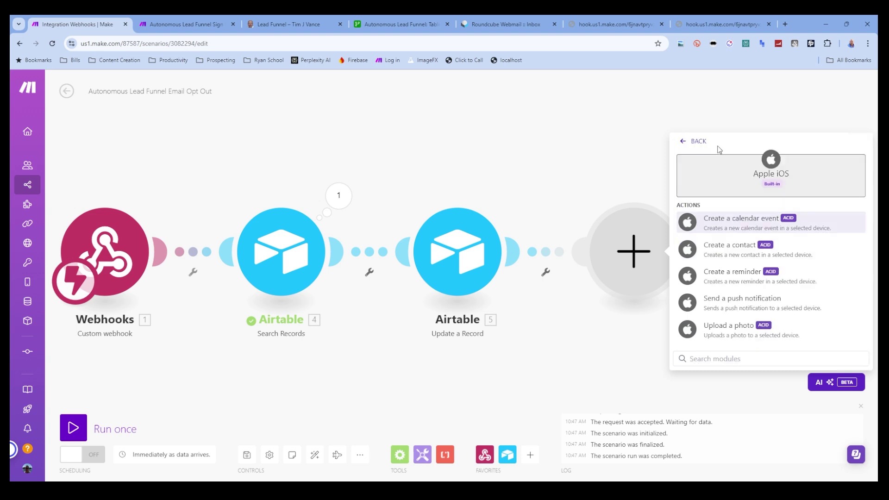
left_click(730, 325)
left_click(776, 211)
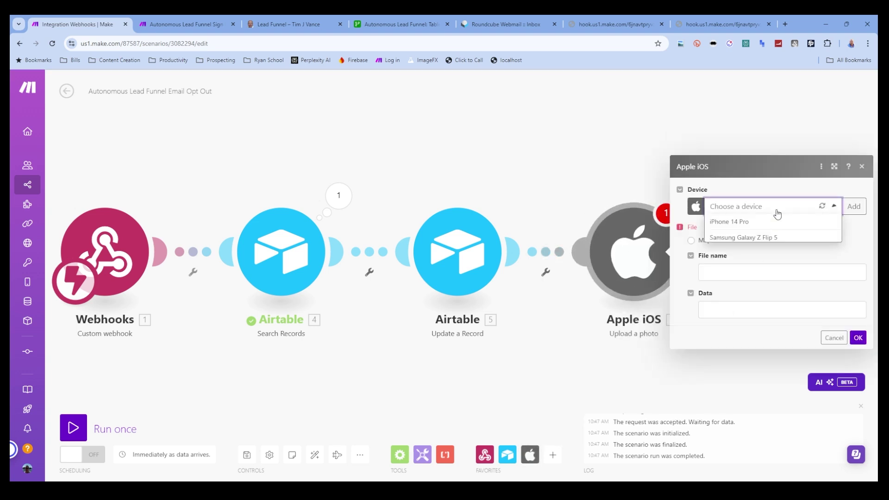
left_click(758, 227)
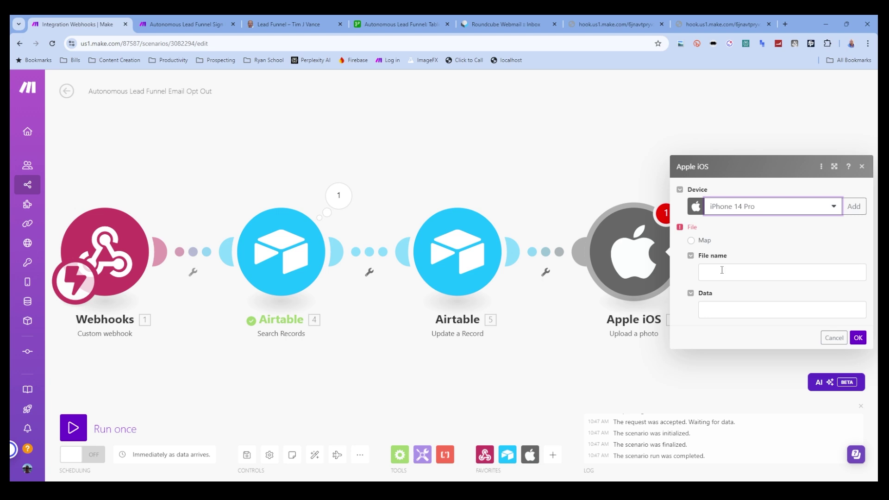
left_click(828, 338)
right_click(634, 280)
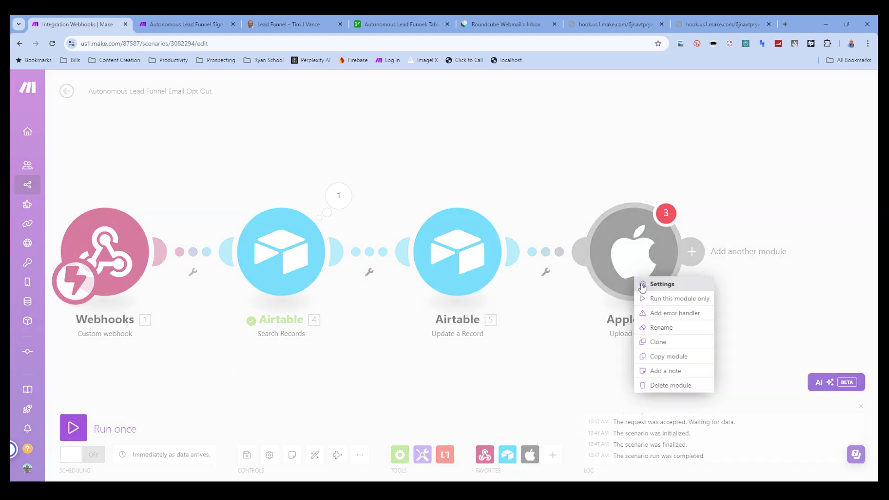
left_click(676, 385)
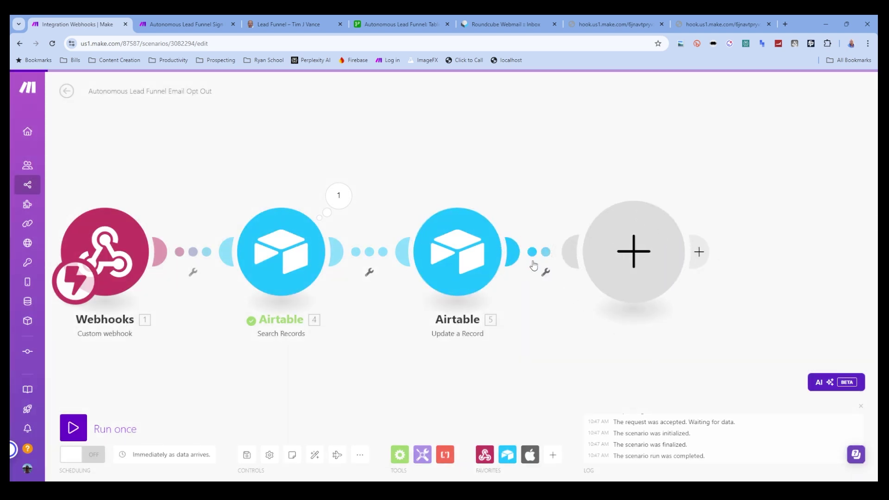
- Add an iOS push notification to iPhone 14 Pro titled First Name Last Name 'Opted Out of Email Communication'
left_click(633, 251)
left_click(709, 223)
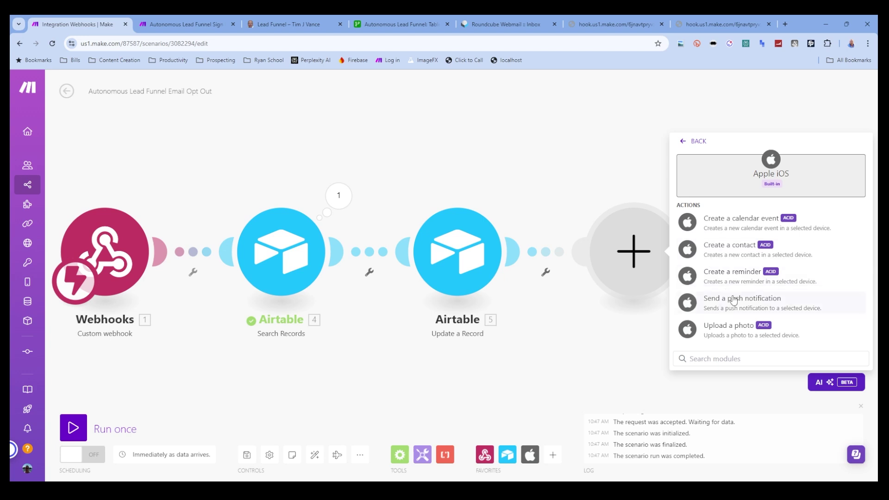
left_click(733, 301)
left_click(745, 188)
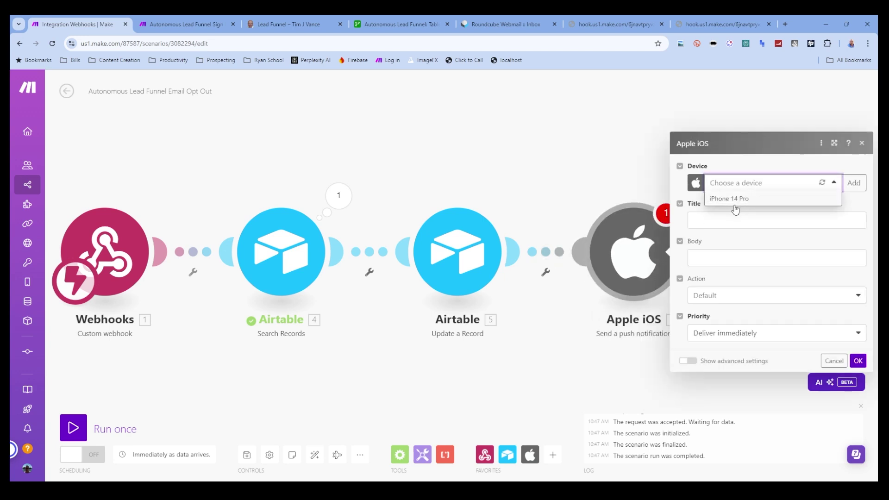
left_click(733, 199)
left_click(707, 221)
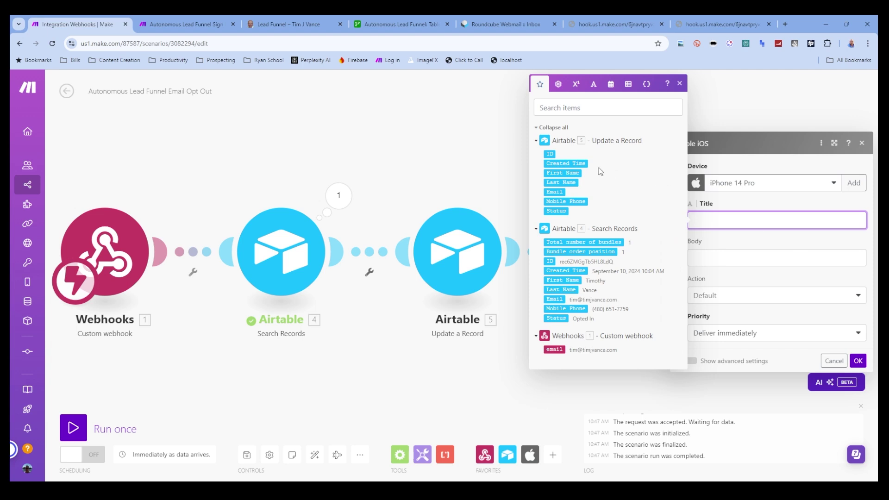
left_click(563, 173)
left_click(567, 181)
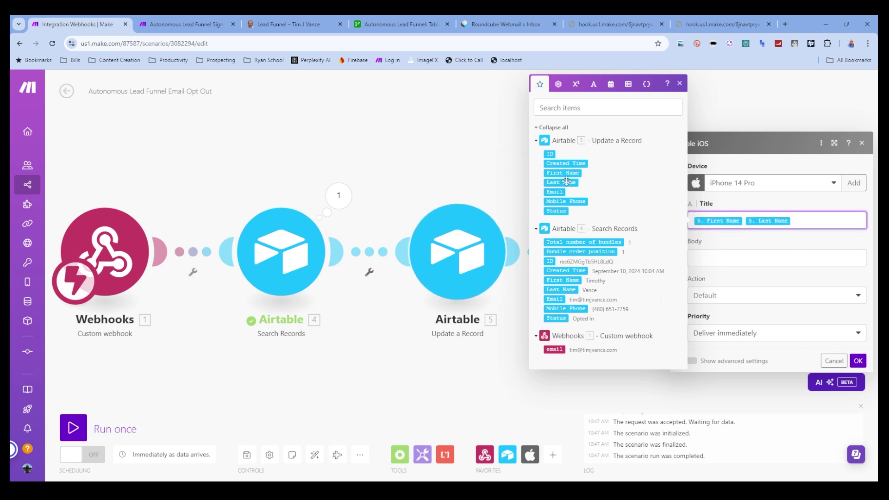
type("Opted Out of")
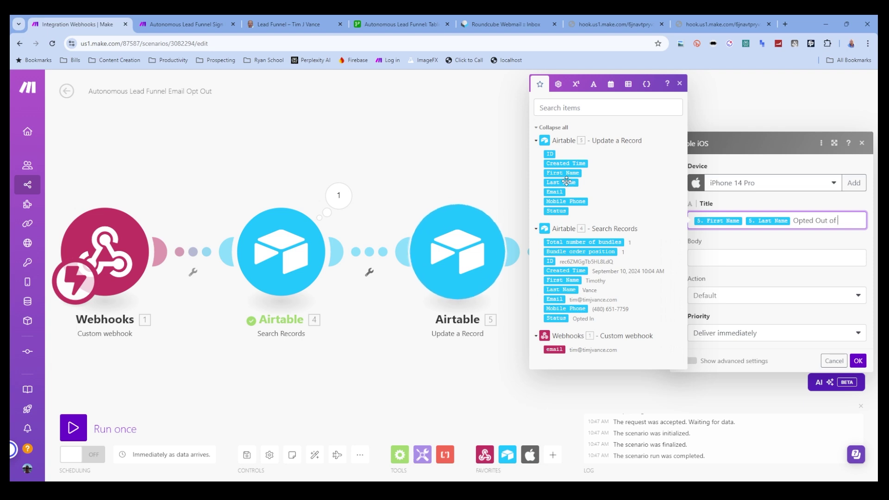
type(" Email Communi")
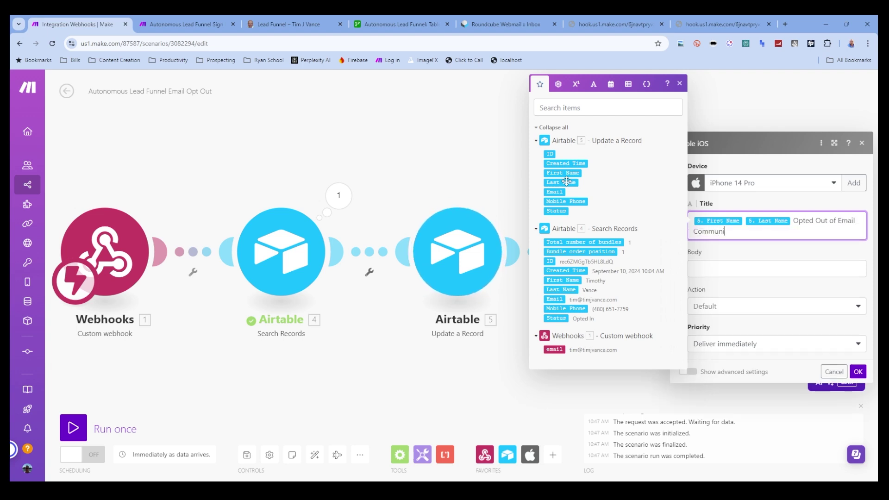
type("cation")
- Copy the title mapping into the body and retitle the notification 'New Opt Out'
left_click(744, 254)
left_click(760, 257)
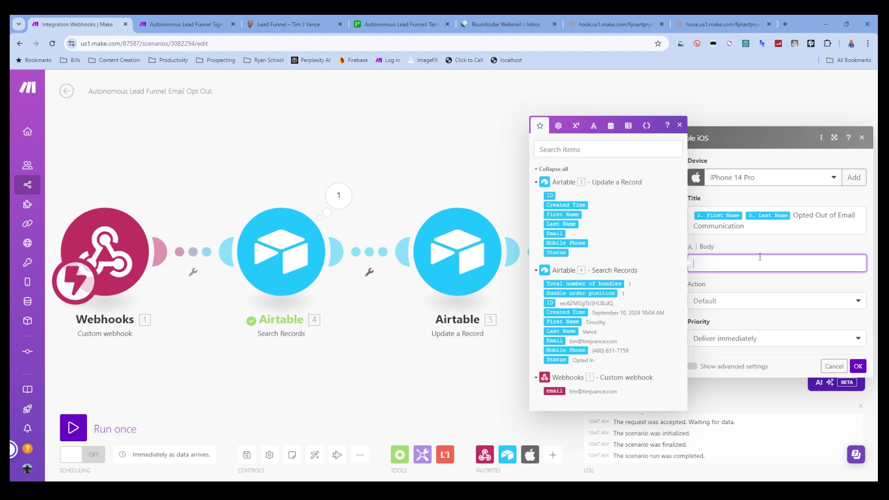
left_click_drag(744, 227, 689, 217)
key("ctrl+c")
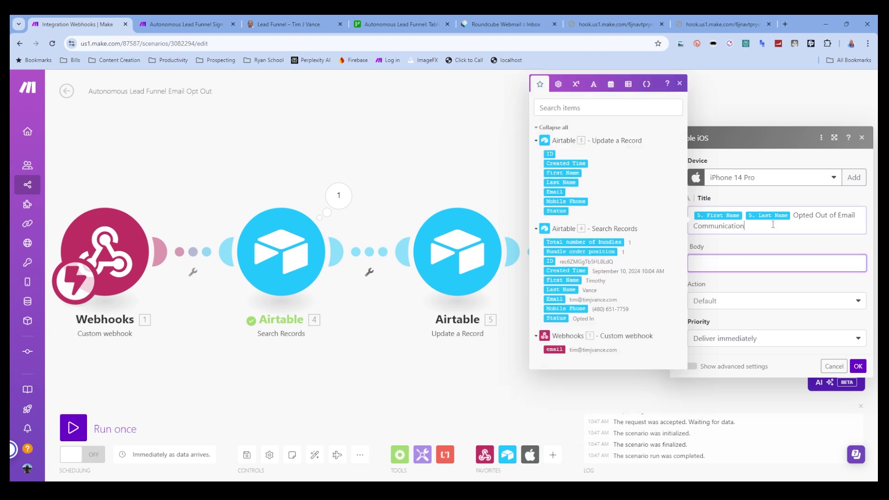
left_click(750, 263)
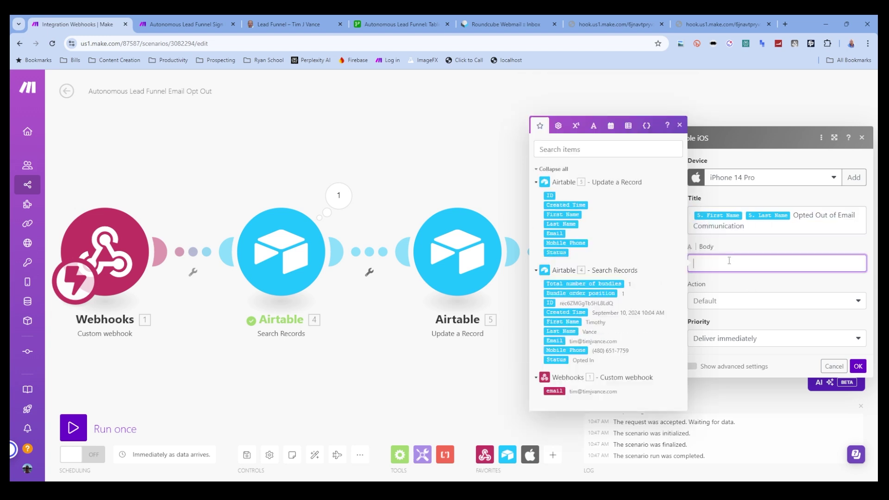
key("ctrl+v")
left_click_drag(742, 228, 674, 216)
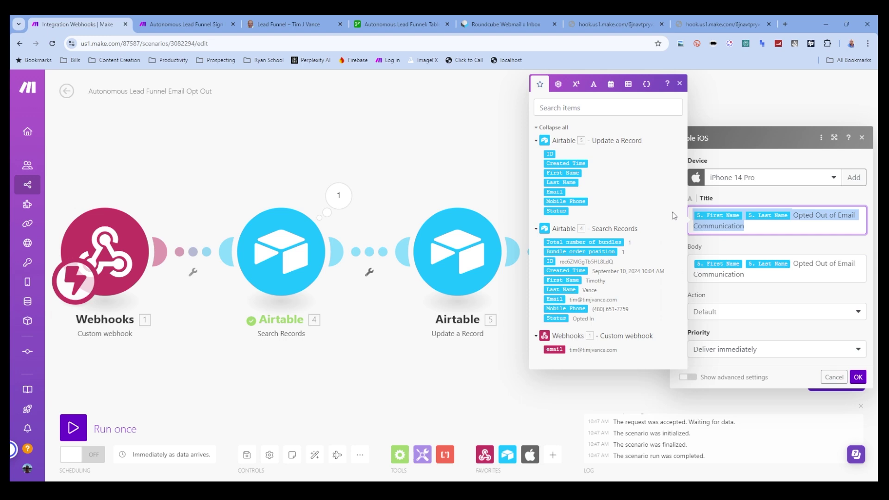
type("Opt Out")
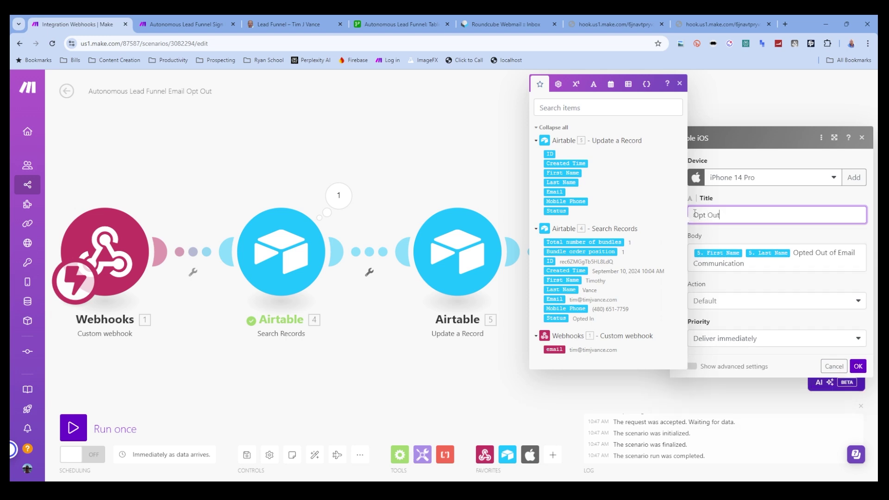
type("New")
- Keep the Default action and immediate delivery, save, and switch the scenario's scheduling on
left_click(805, 302)
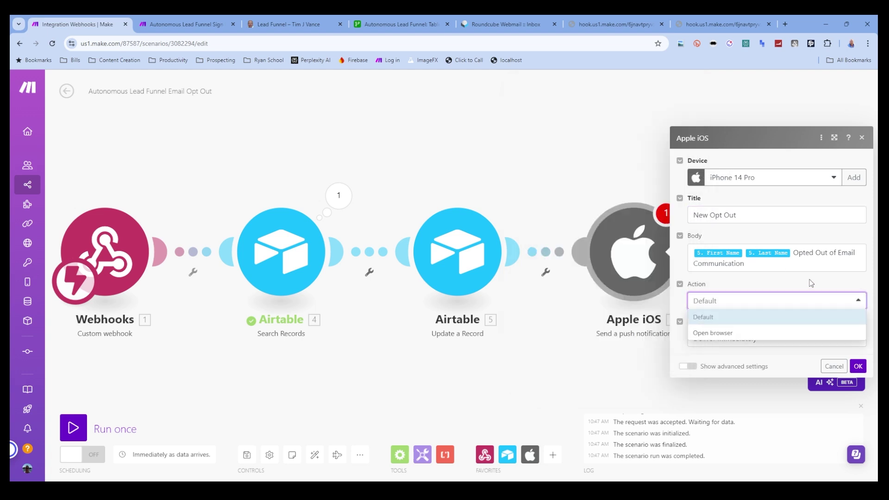
left_click(811, 283)
left_click(726, 337)
left_click(711, 354)
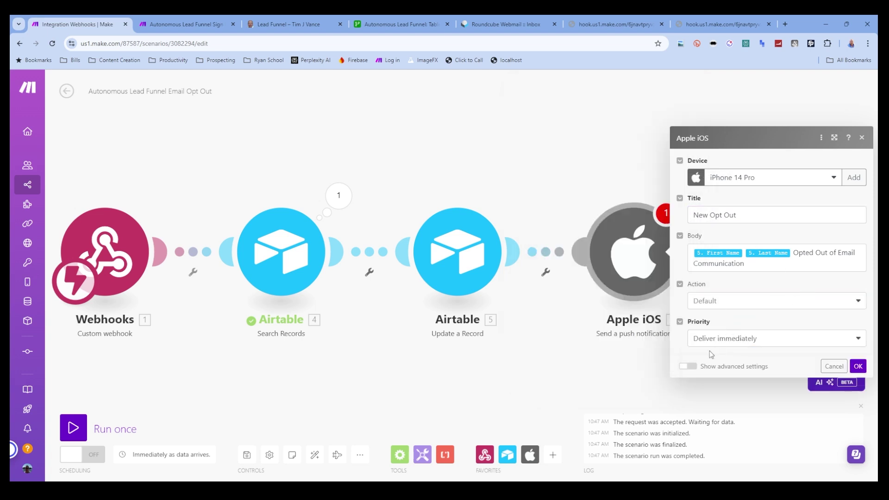
left_click(858, 366)
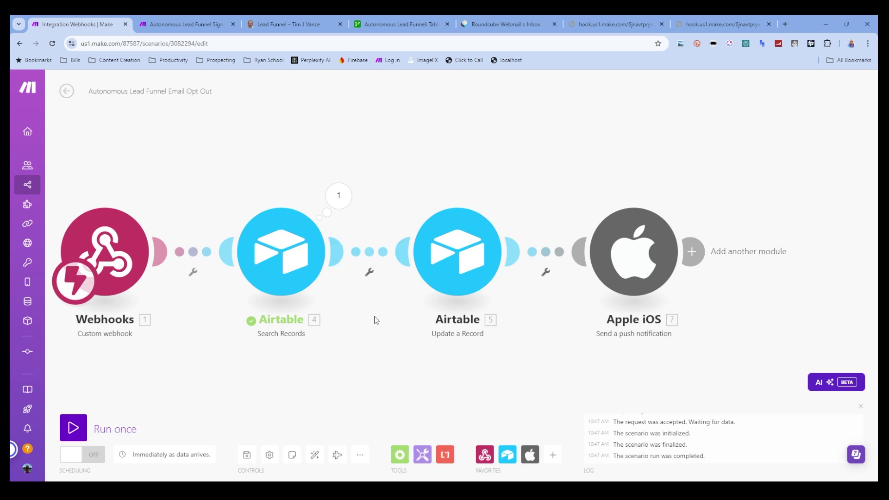
left_click(247, 455)
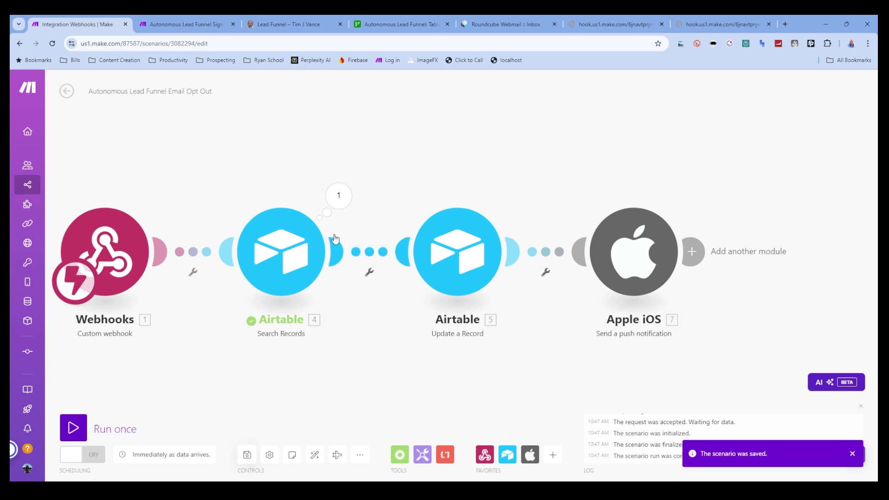
left_click(101, 457)
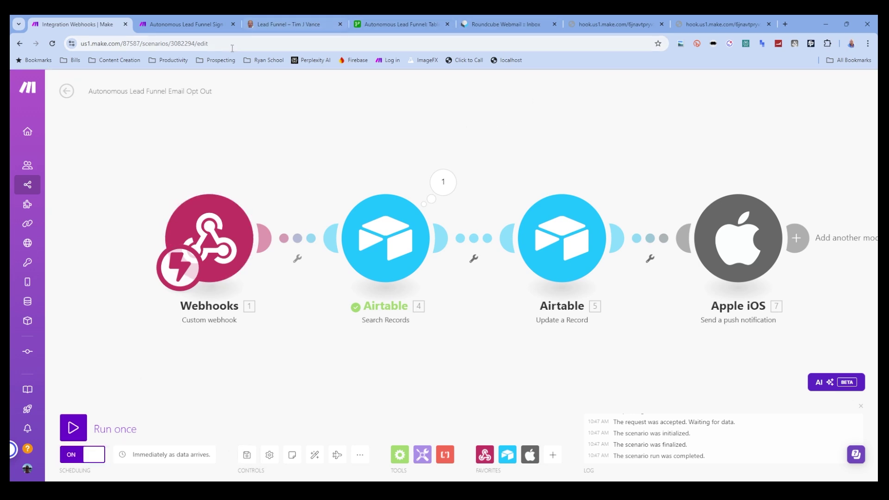
left_click(315, 24)
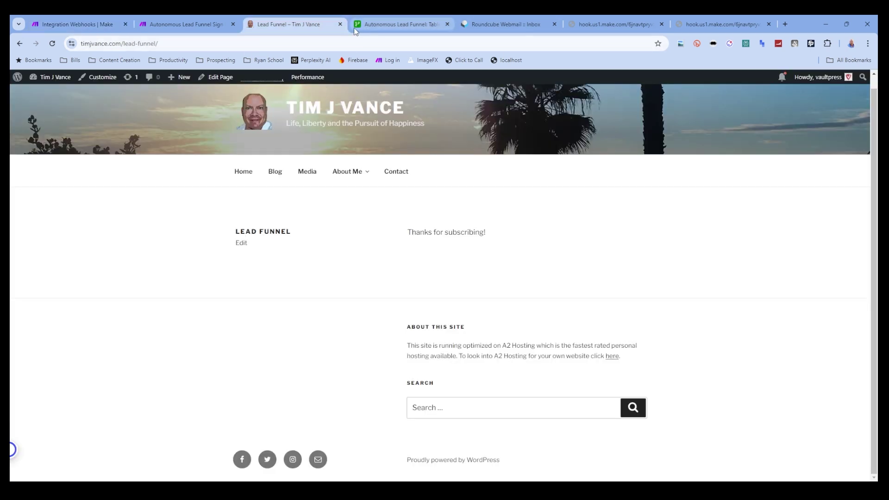
- Test the opt-out by following the email's unsubscribe link, then close the extra tabs
left_click(382, 24)
left_click(504, 24)
left_click(388, 24)
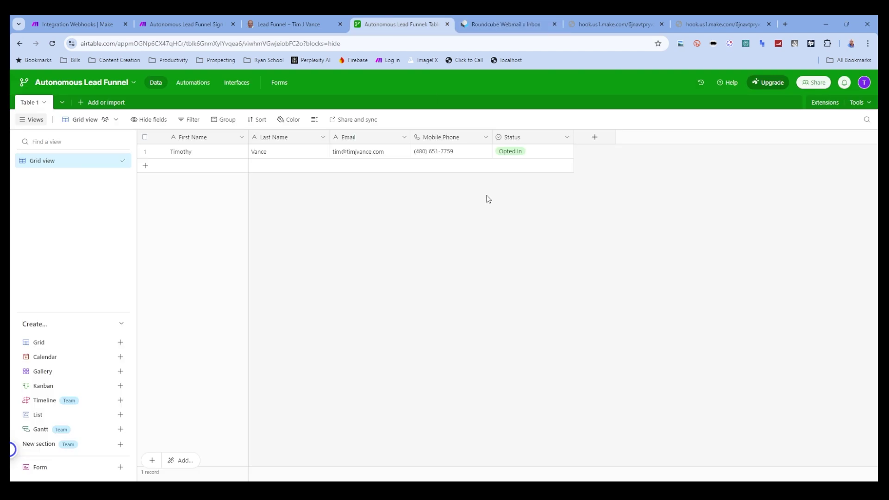
left_click(515, 22)
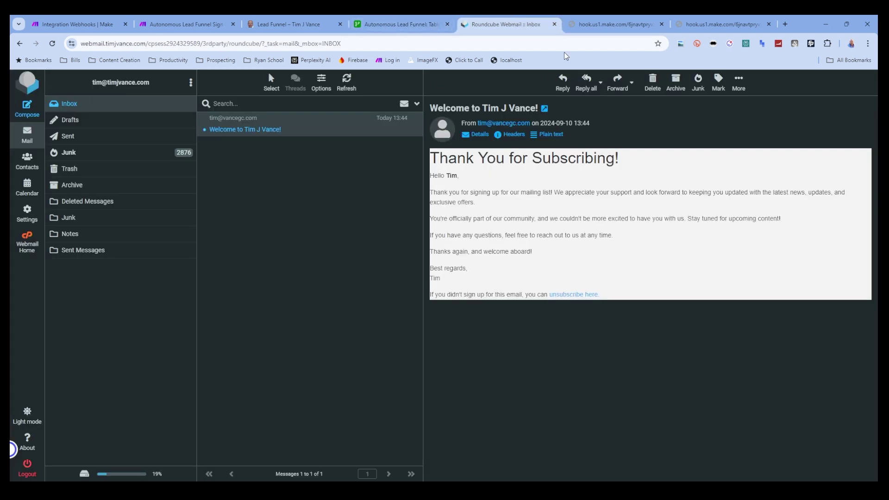
left_click(561, 295)
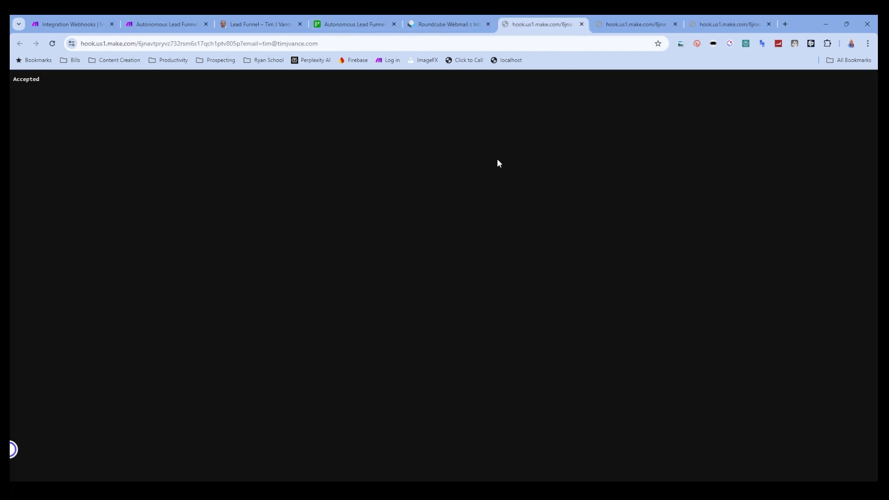
key("ctrl+w")
left_click(490, 24)
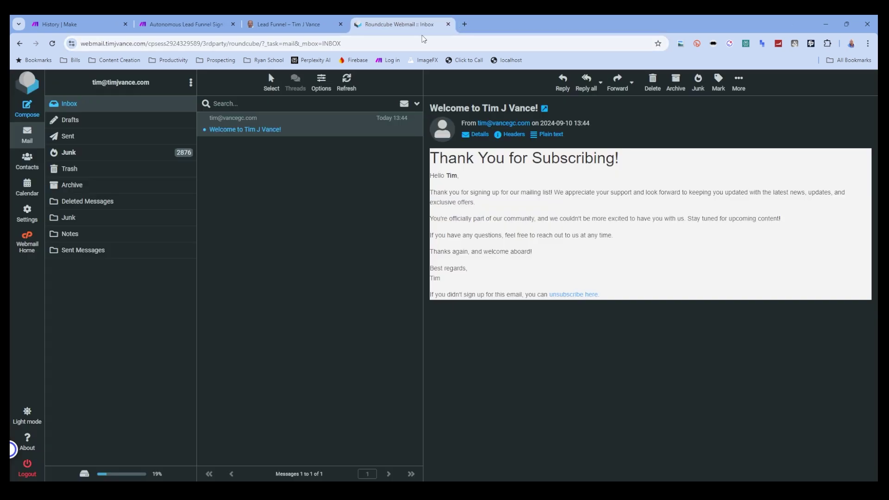
- Open the Autonomous Lead Funnel base in Airtable and delete the empty second record
left_click(464, 27)
type("ai")
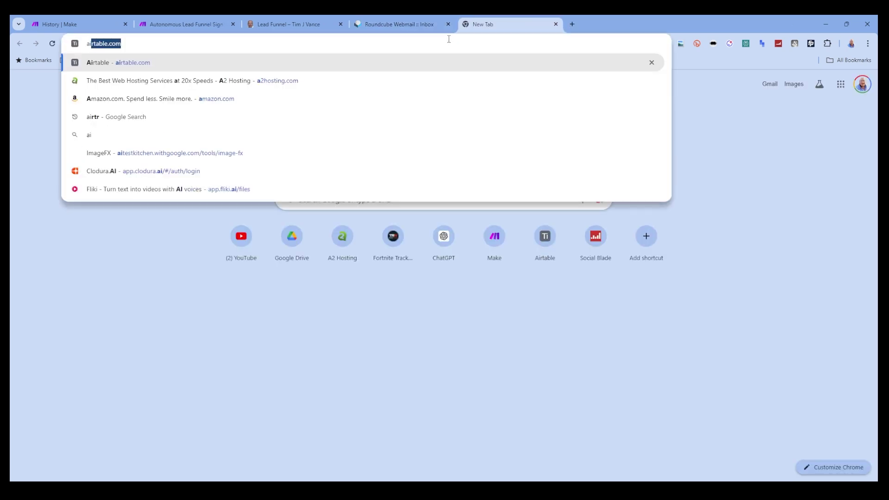
key("Return")
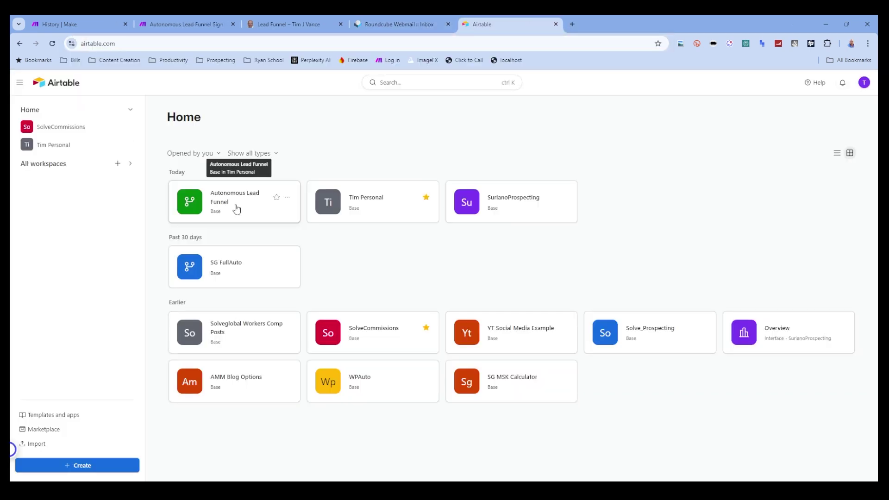
left_click(238, 205)
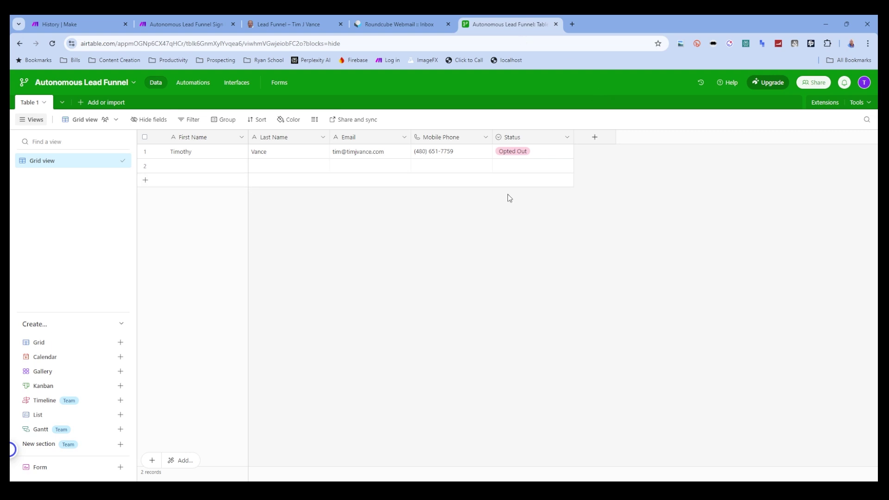
left_click(145, 165)
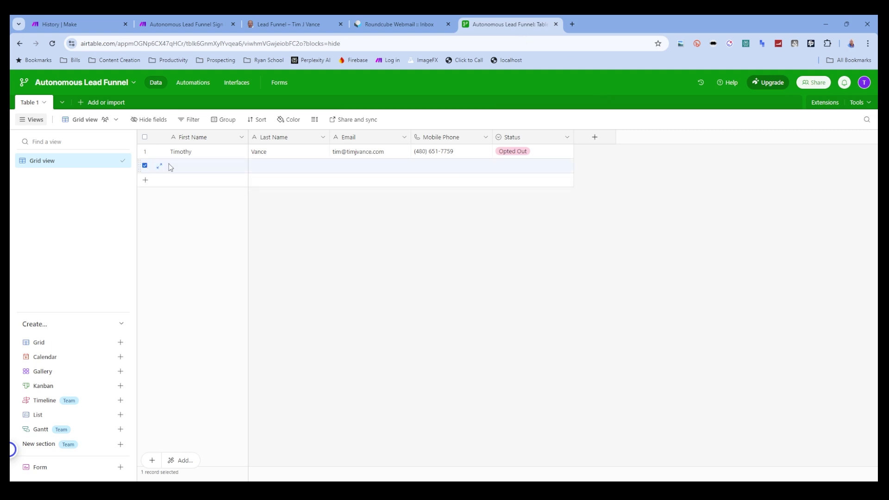
right_click(170, 167)
left_click(231, 324)
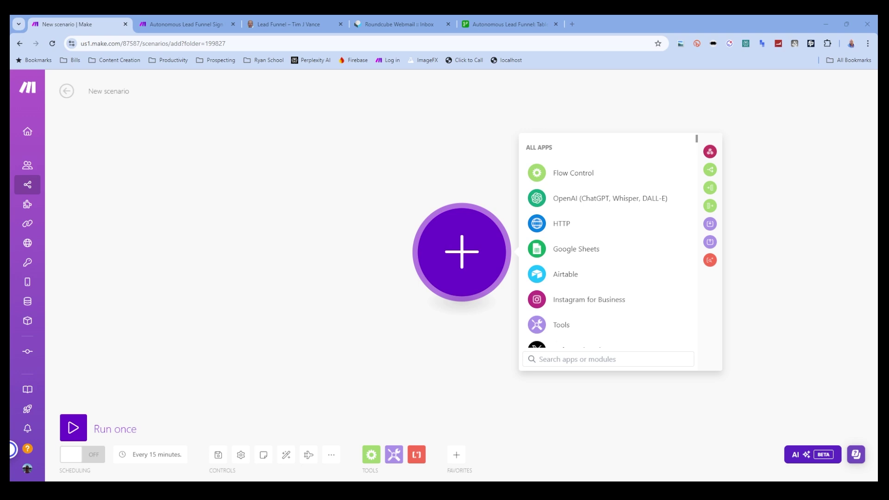
- Start with a Twilio Watch Messages trigger, set its connection, and run the scenario once
type("Tw")
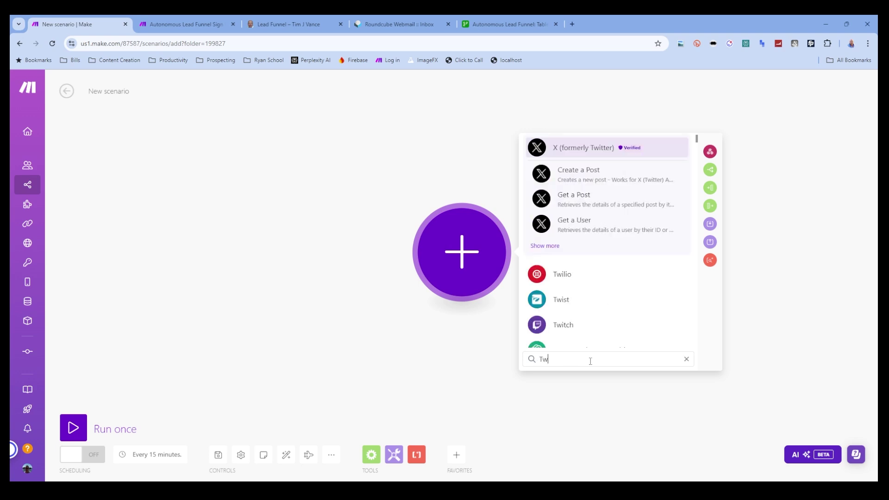
left_click(577, 276)
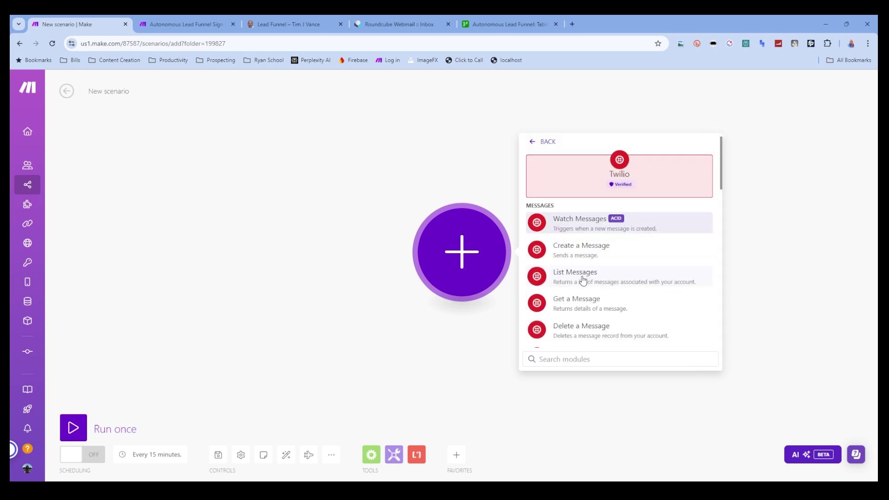
left_click(560, 227)
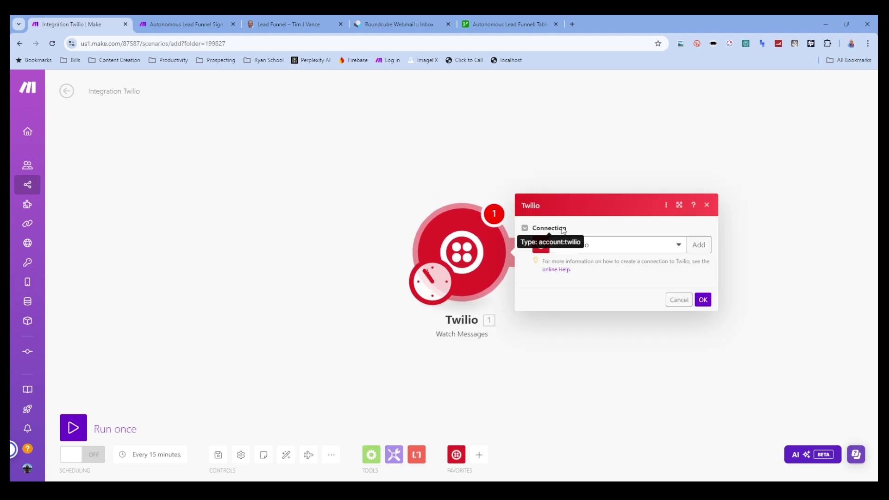
left_click(610, 220)
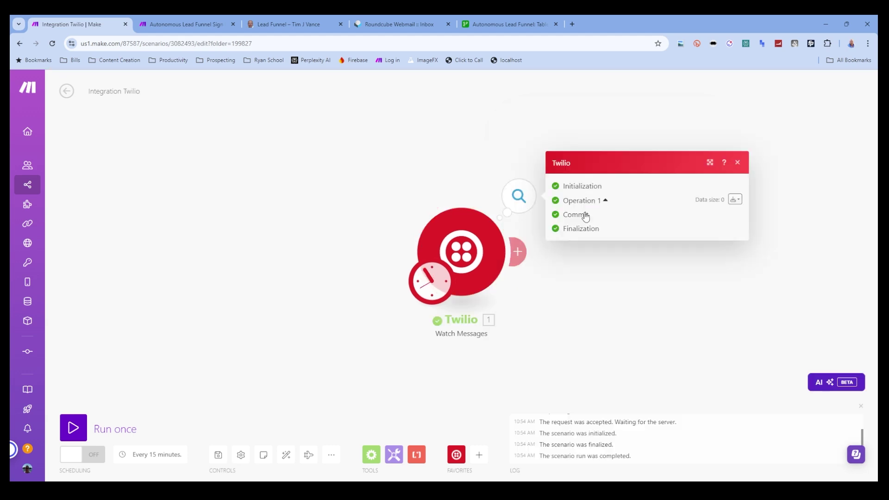
left_click(737, 162)
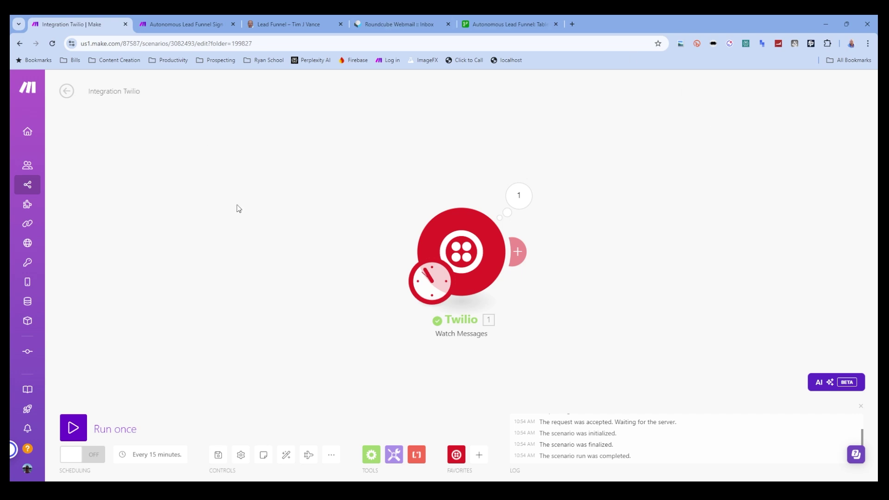
left_click(70, 424)
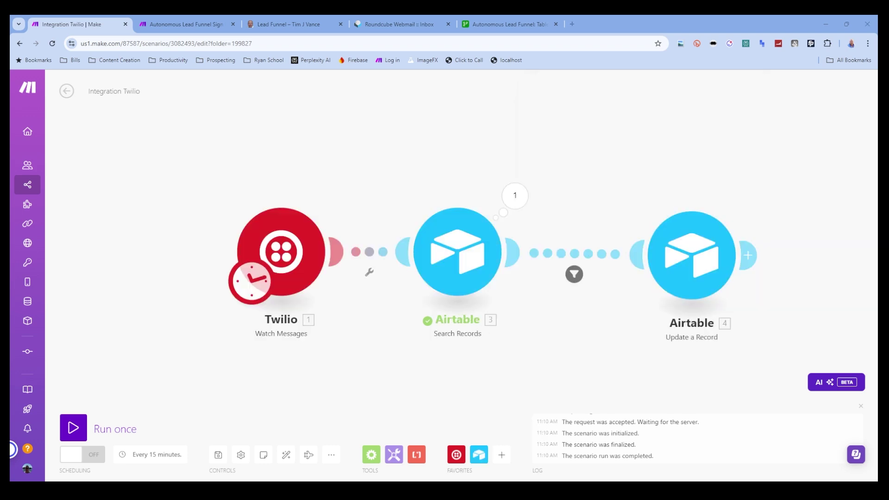
- Unlink the two Airtable modules and insert a Router between the search and the record update
left_click(475, 249)
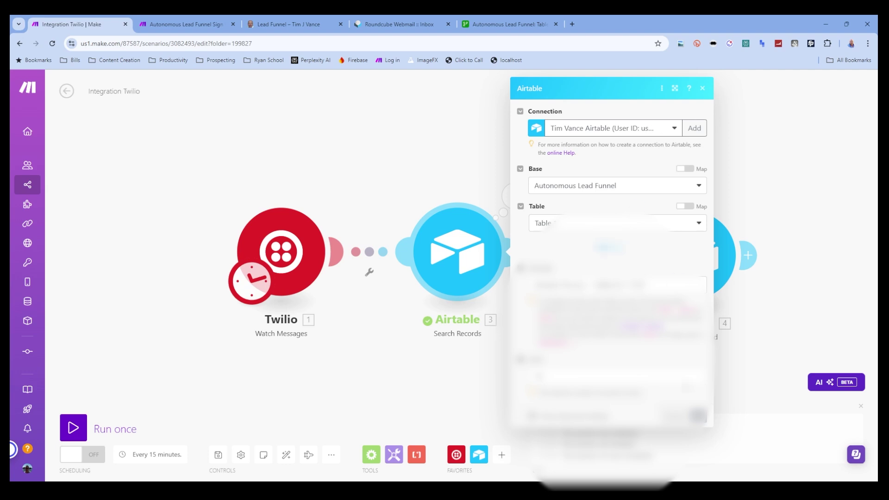
scroll(648, 361, "down", 3)
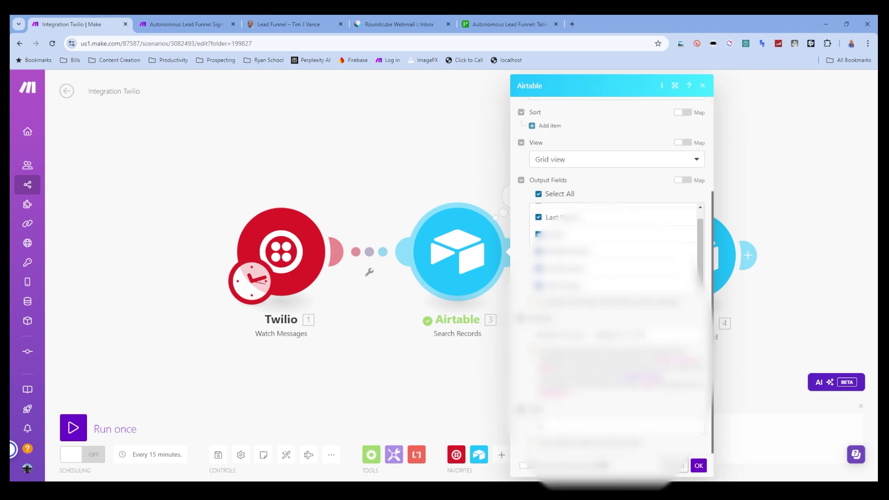
left_click(699, 465)
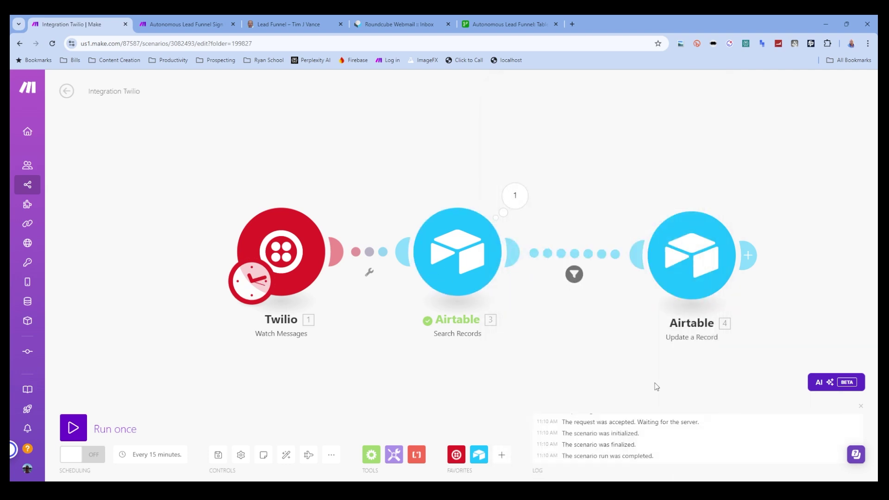
left_click(589, 258)
left_click(619, 278)
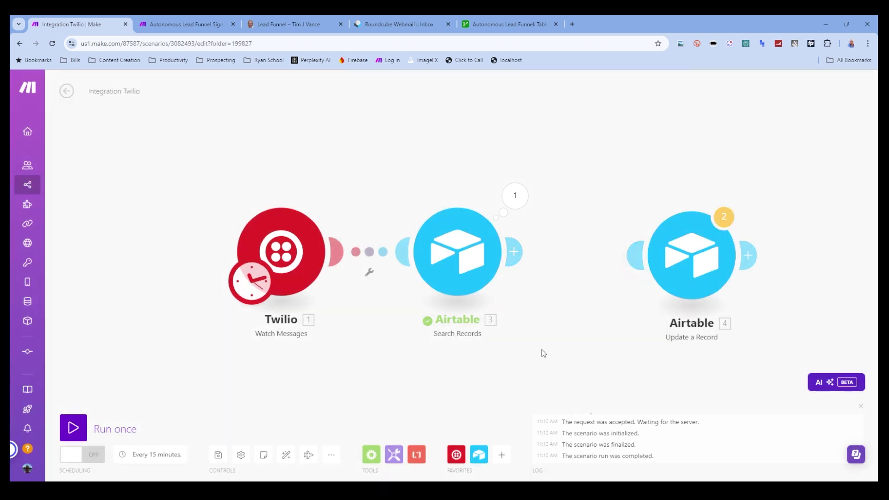
left_click(372, 454)
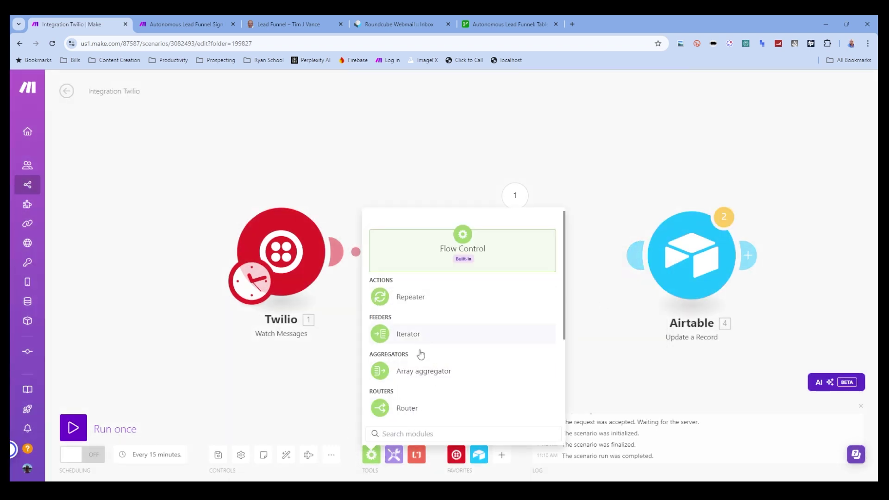
left_click(421, 408)
left_click_drag(446, 401, 616, 246)
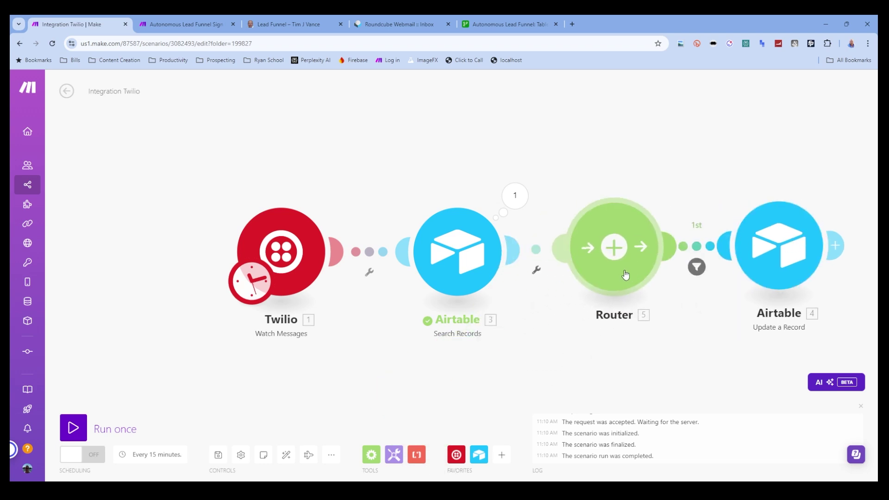
left_click_drag(779, 245, 789, 195)
- Change route 1's second filter condition to a case-insensitive contains and save the filter
scroll(716, 393, "up", 2)
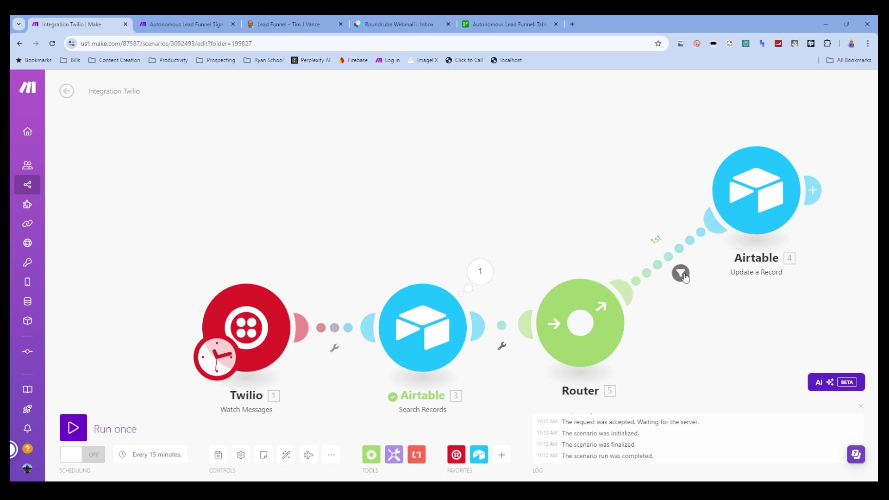
left_click(680, 272)
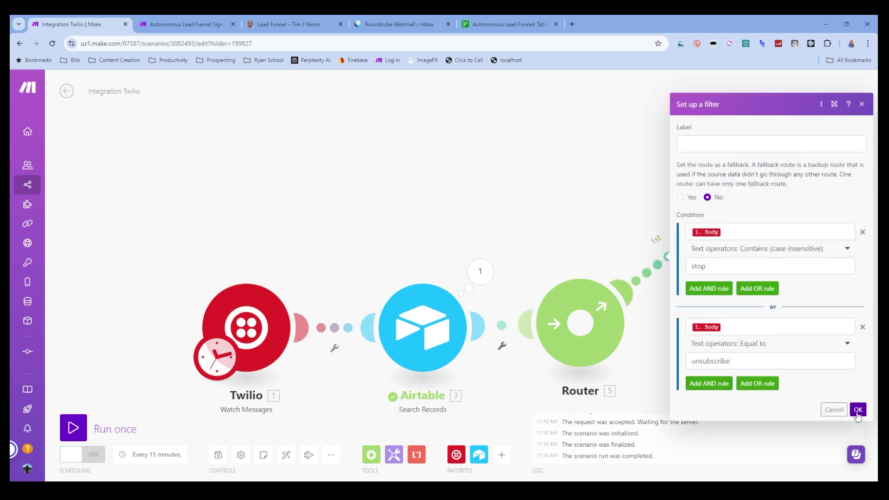
left_click(756, 347)
scroll(762, 426, "down", 2)
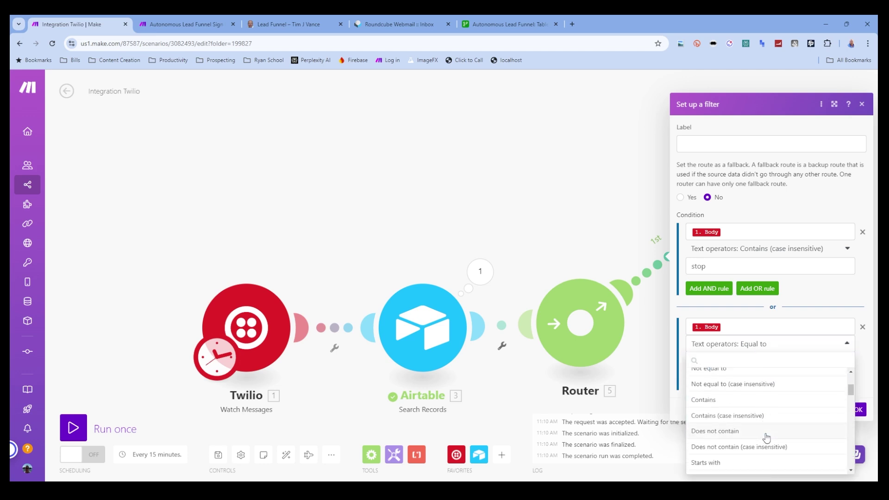
left_click(763, 417)
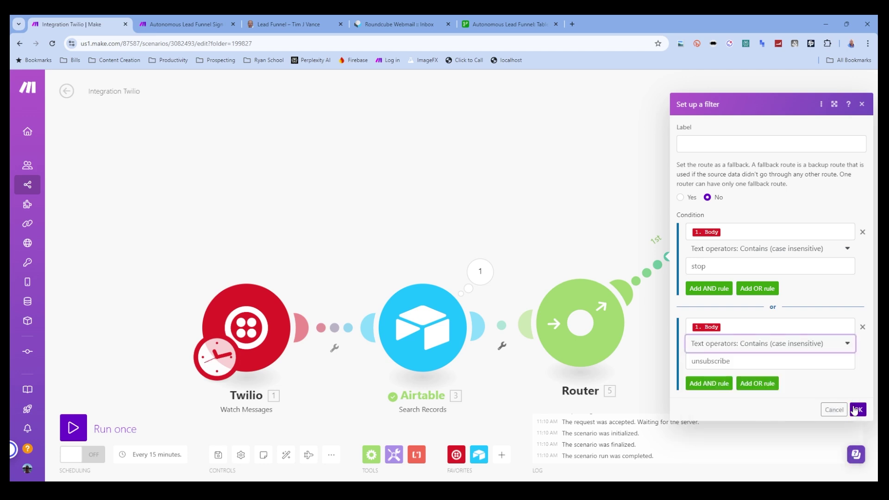
left_click(859, 410)
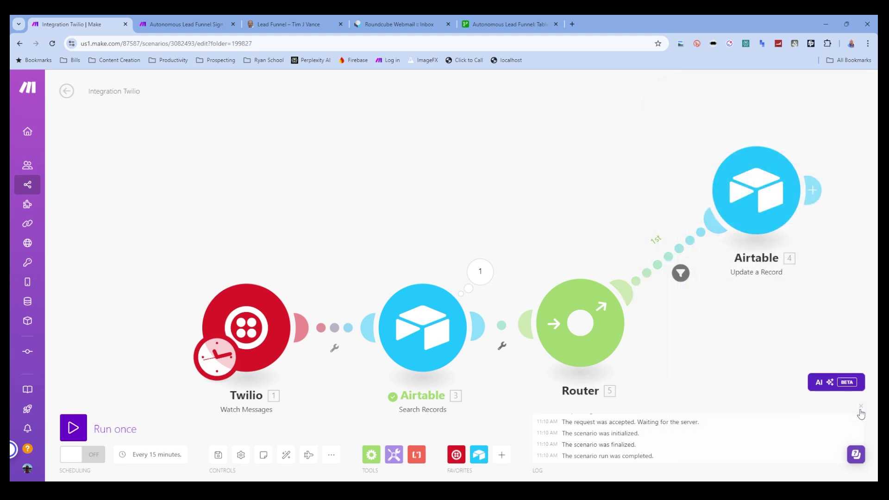
- Add a second router route with a filter on Body containing 'start' (case-insensitive)
left_click_drag(763, 348, 709, 255)
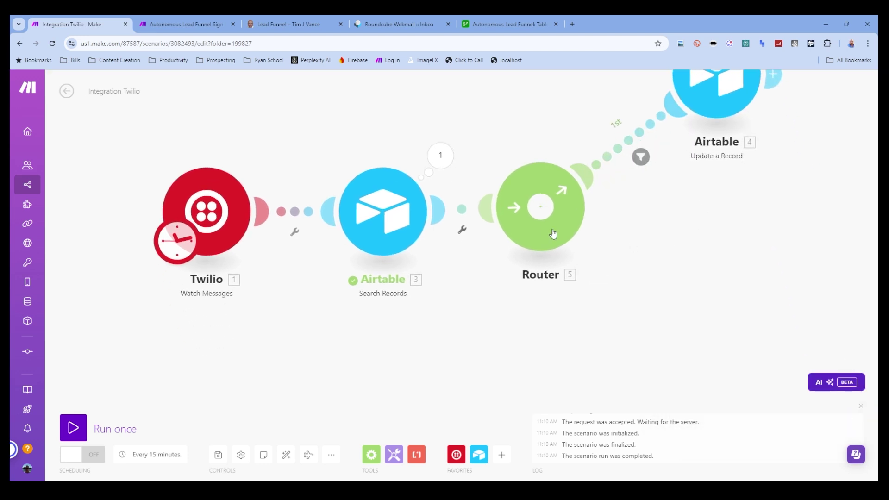
left_click(532, 204)
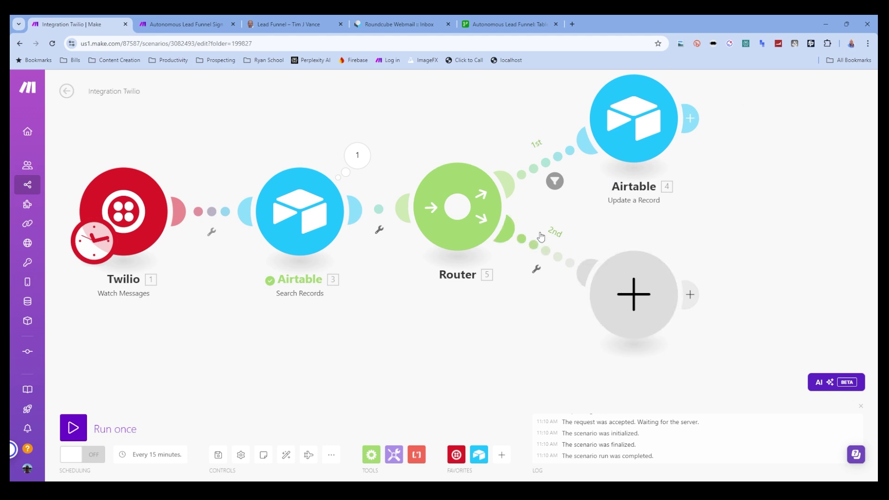
left_click(537, 269)
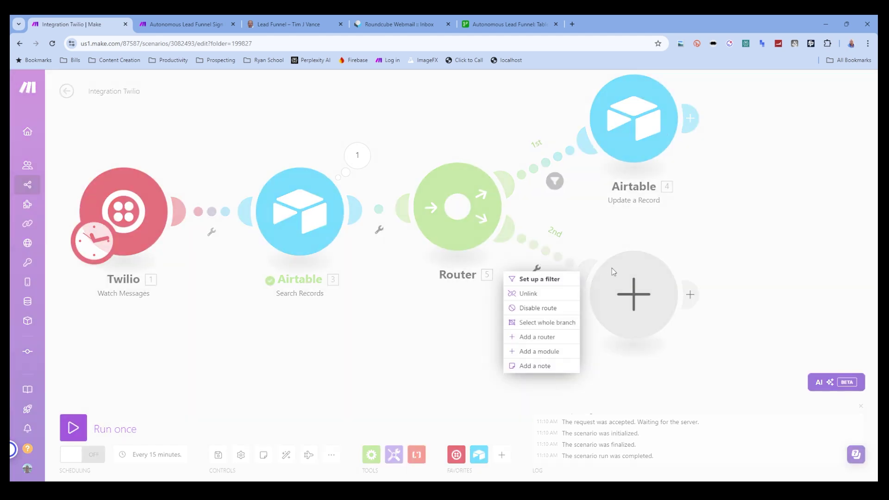
left_click(537, 280)
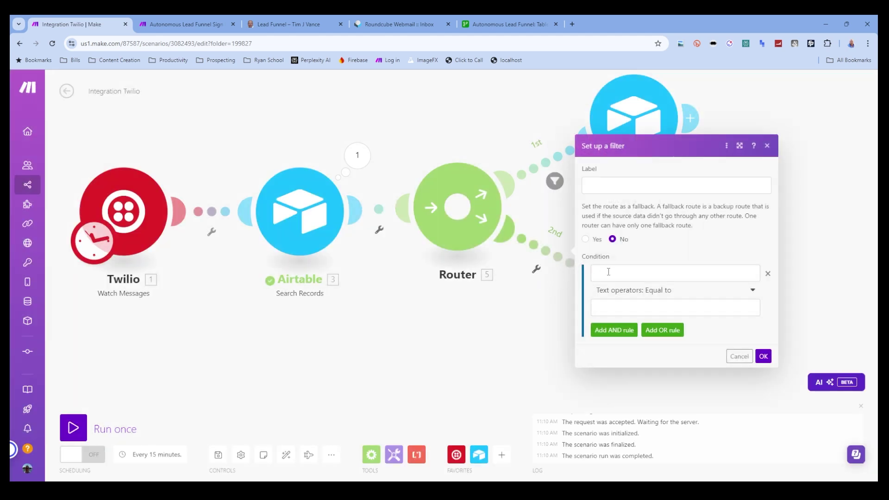
left_click(634, 276)
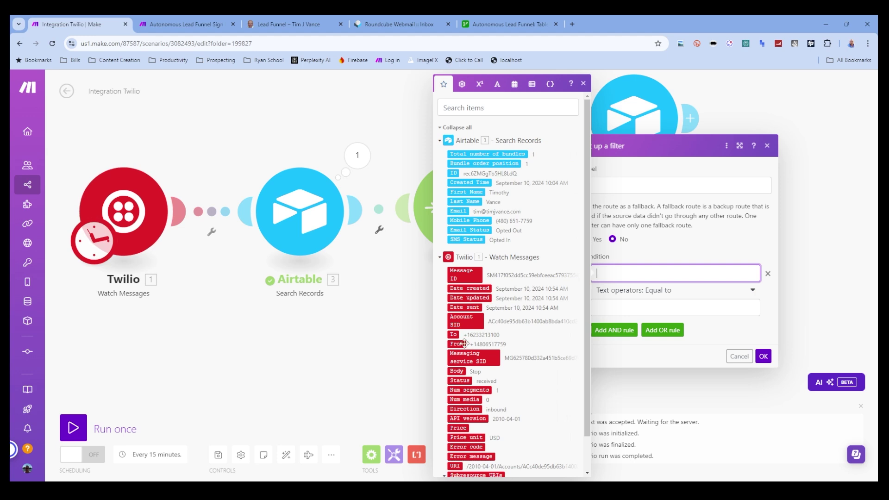
left_click(458, 371)
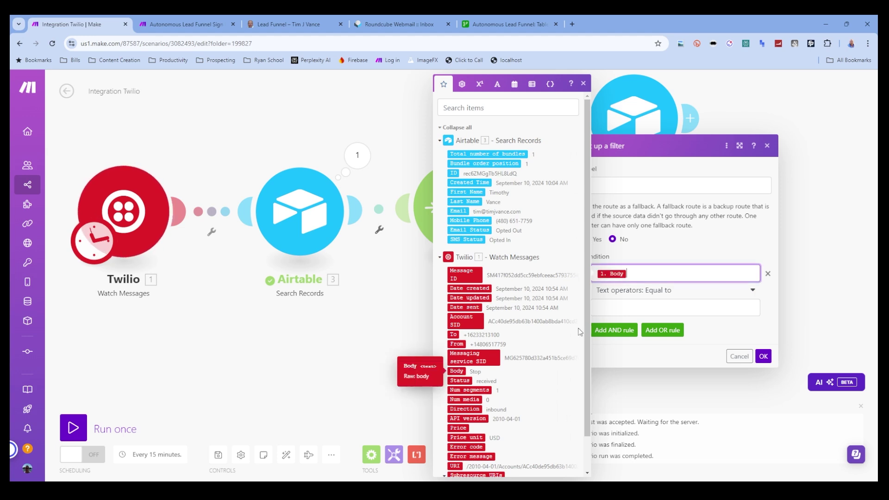
left_click(624, 303)
left_click(671, 290)
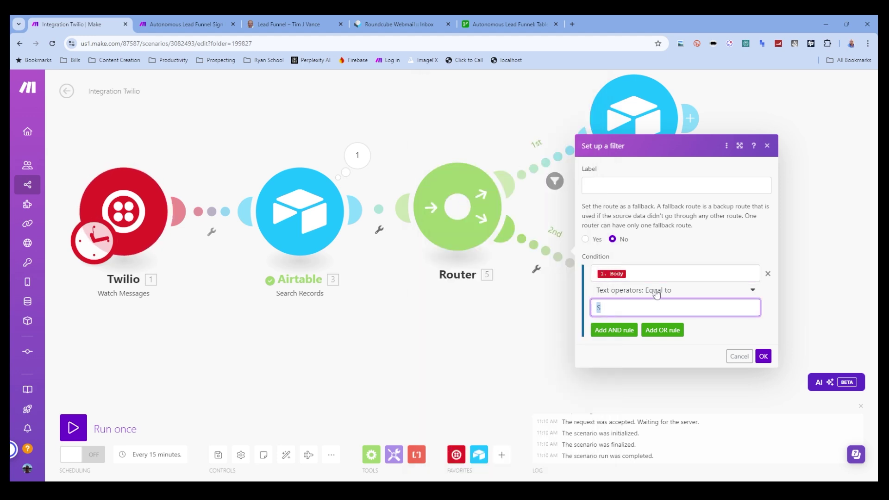
left_click(651, 448)
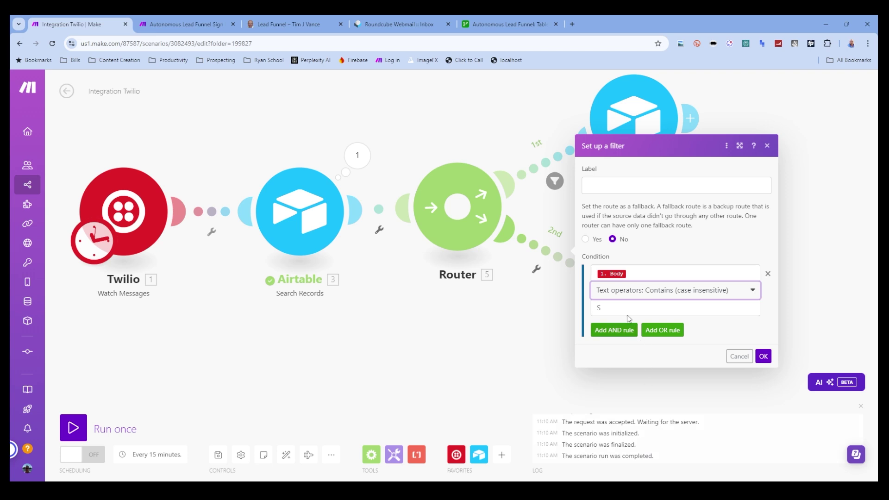
left_click_drag(627, 315, 584, 310)
type("start")
- Add an OR condition for Body equal to 'subscribe' (case-insensitive) and save route 2's filter
left_click(662, 330)
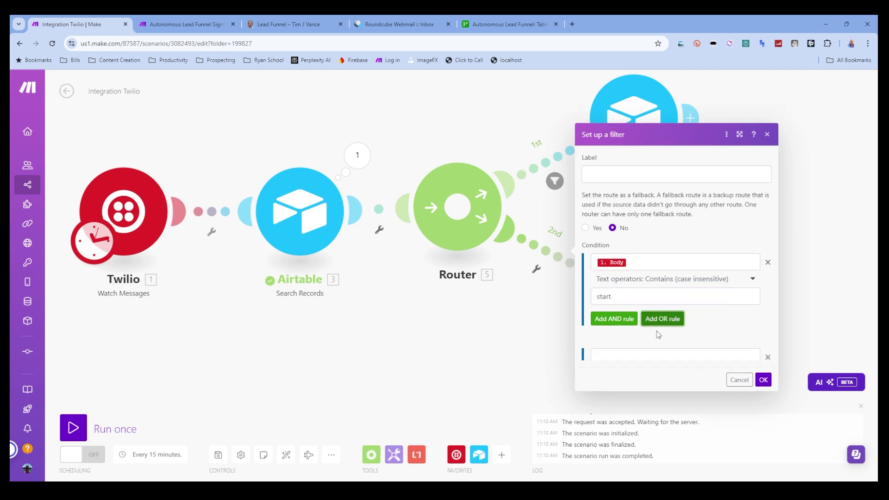
left_click(624, 321)
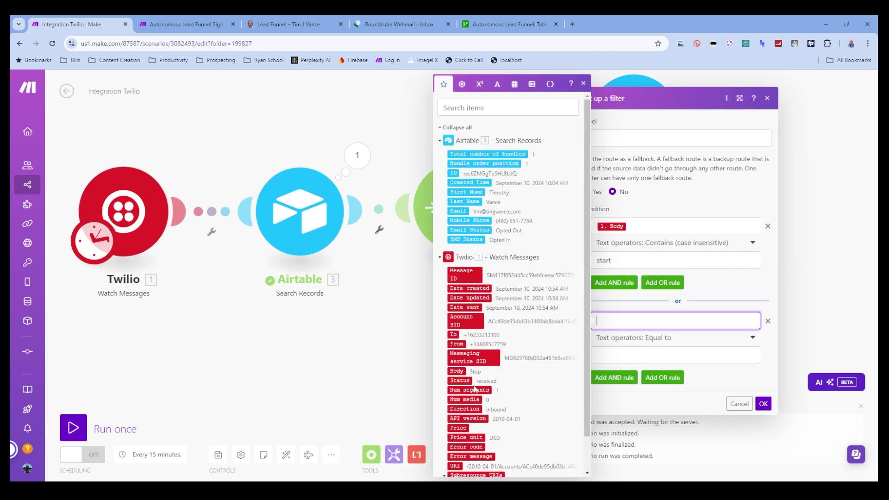
left_click(457, 371)
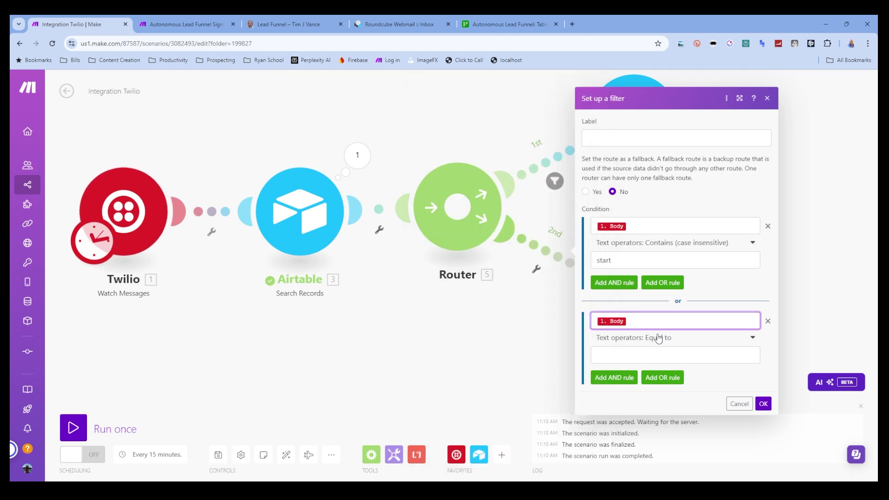
left_click(660, 337)
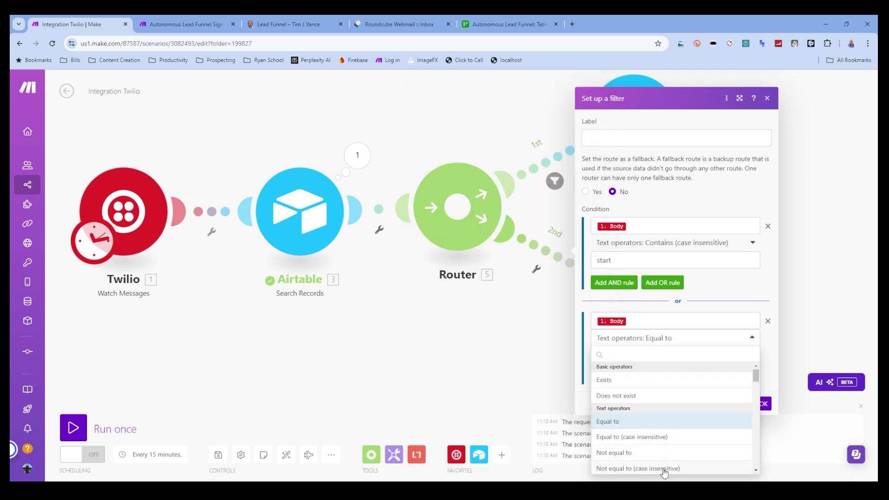
scroll(652, 456, "down", 3)
left_click(651, 409)
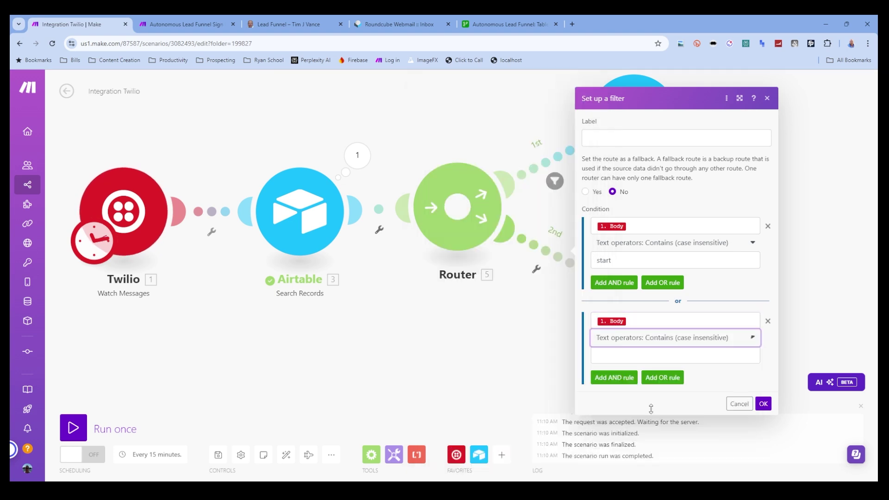
left_click(619, 351)
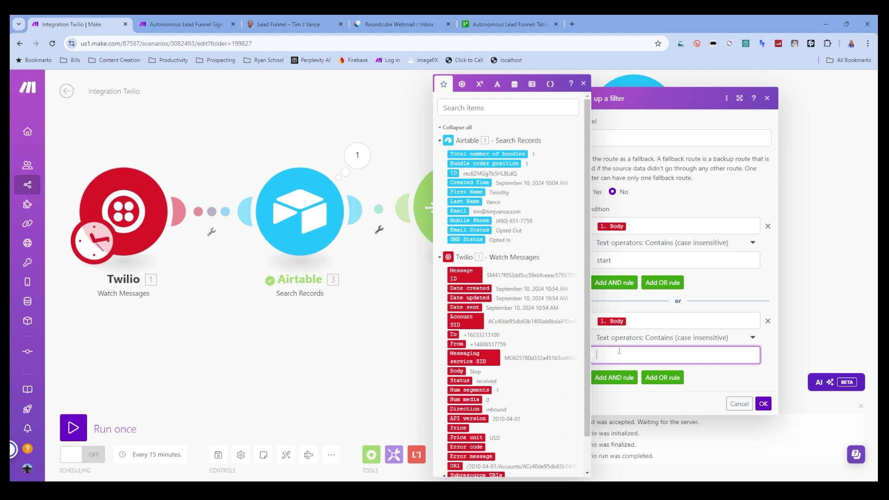
left_click(752, 338)
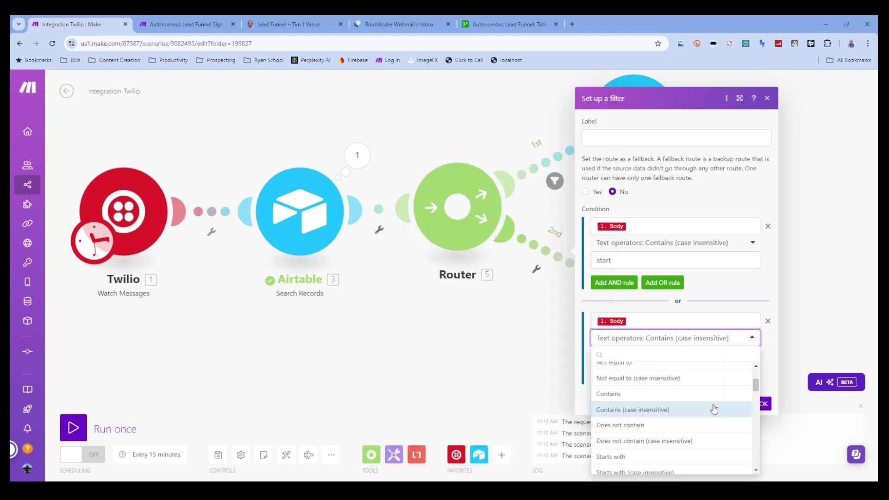
scroll(720, 385, "up", 1)
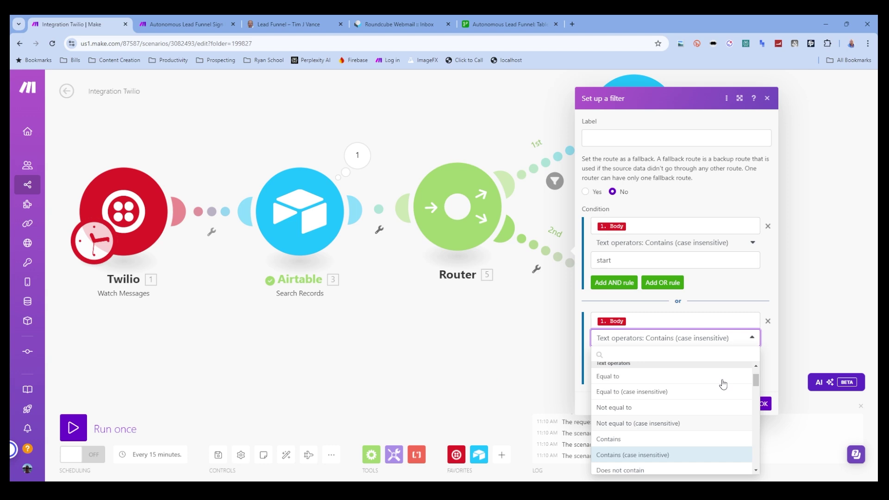
left_click(684, 392)
left_click(624, 352)
type("subscribe")
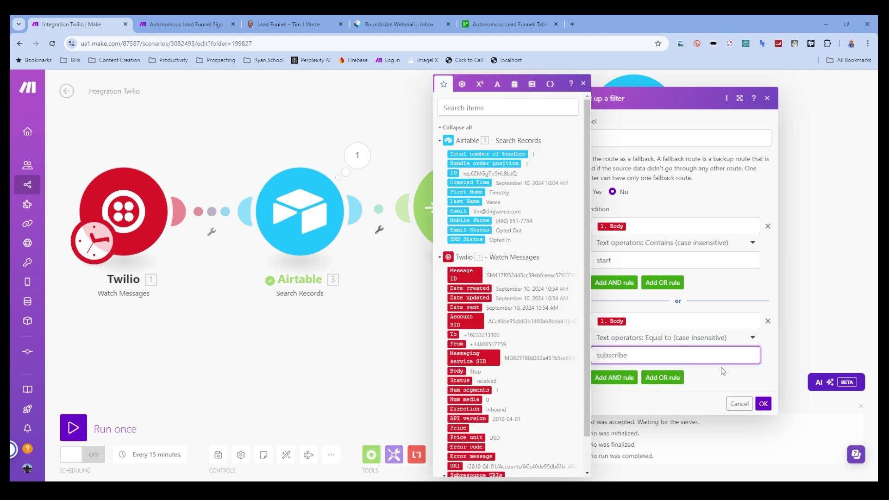
left_click(763, 404)
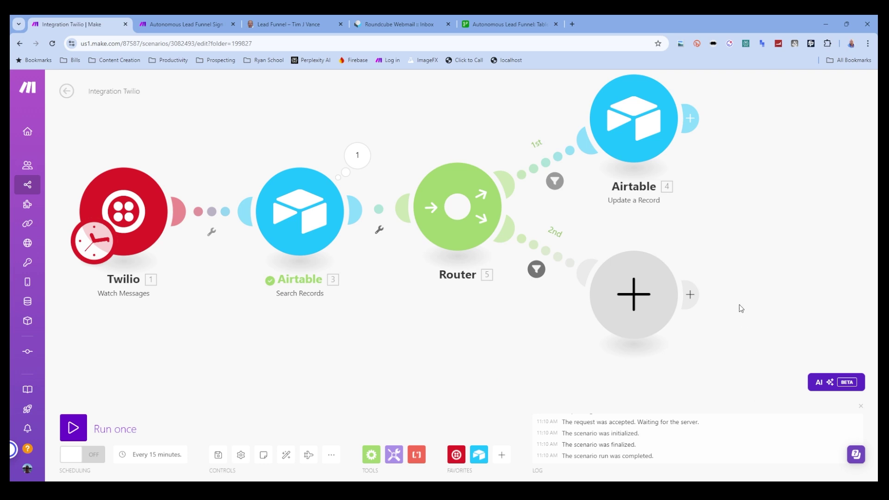
- Add an Airtable Update a Record step on route 2 using the Autonomous Lead Funnel base, Table 1
left_click(646, 280)
left_click(703, 248)
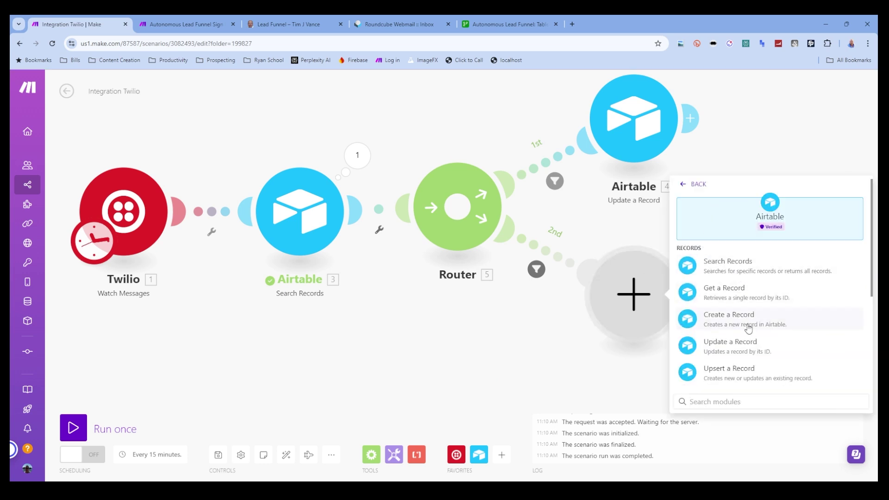
left_click(741, 345)
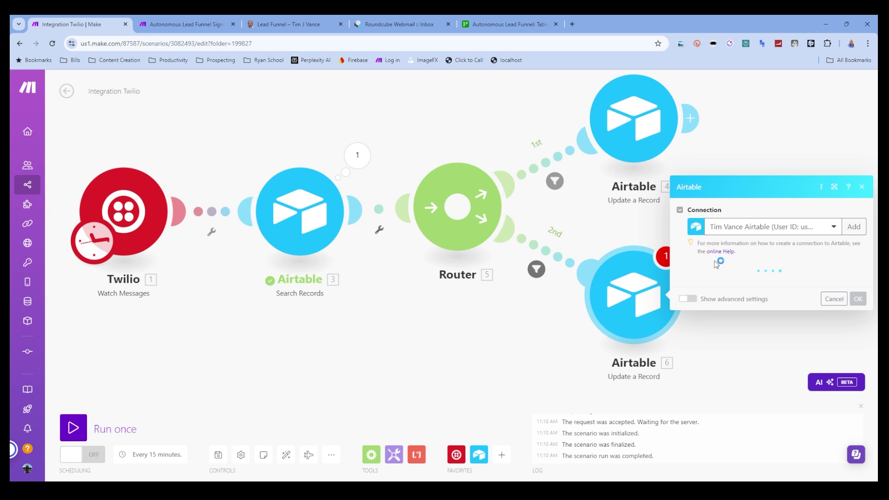
left_click(730, 284)
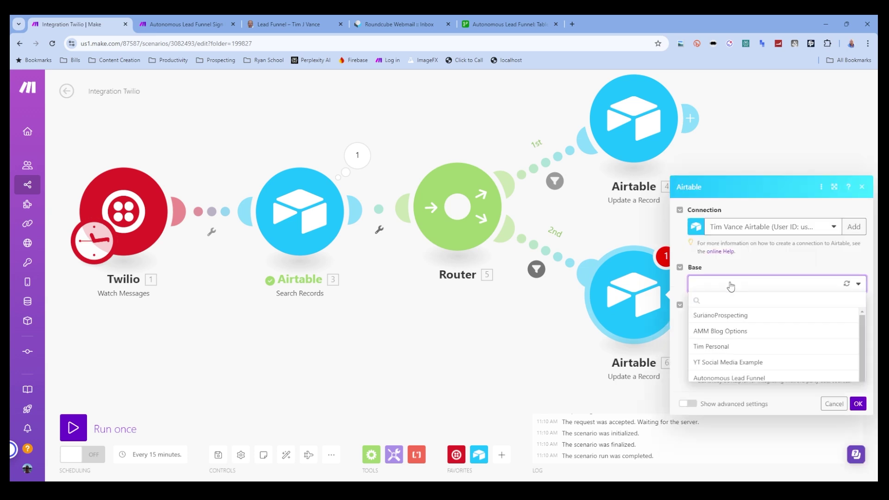
left_click(746, 379)
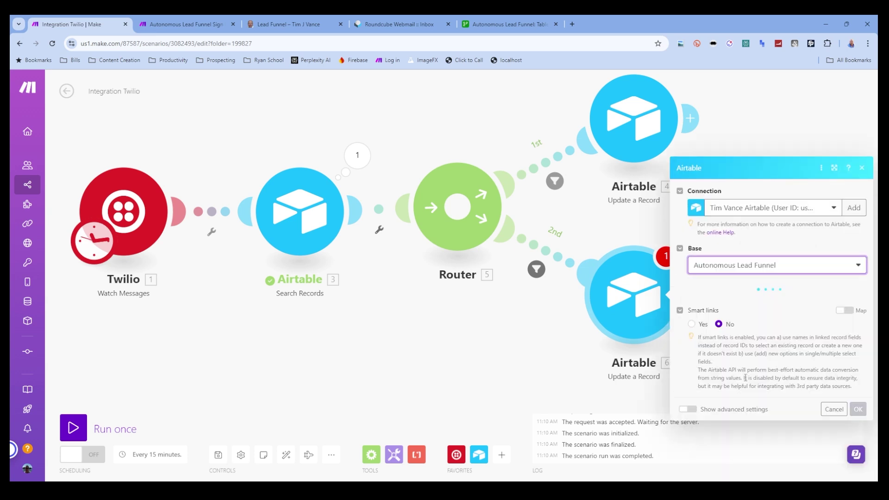
left_click(716, 314)
left_click(717, 319)
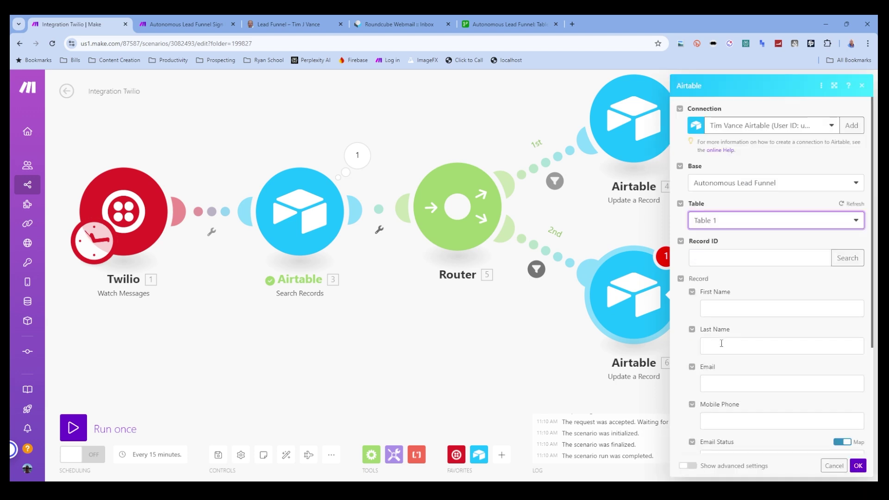
- Map the searched record's ID into Record ID and set SMS Status to Opted In
left_click(733, 265)
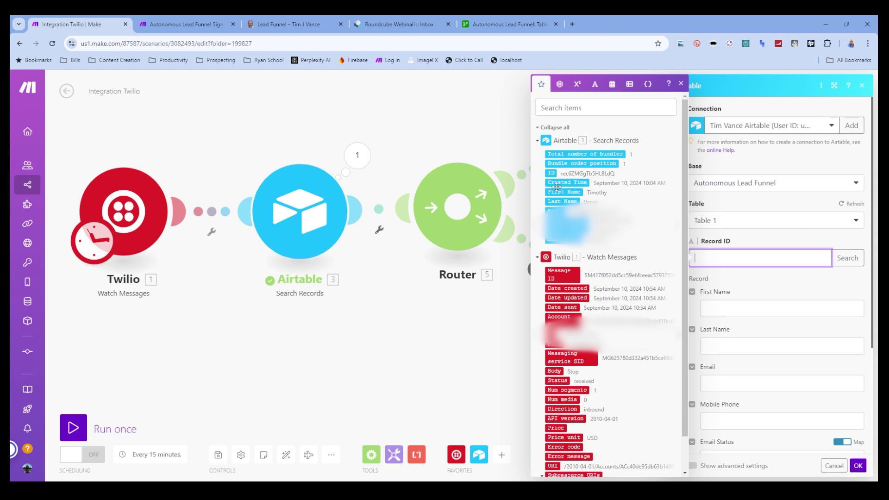
left_click(551, 173)
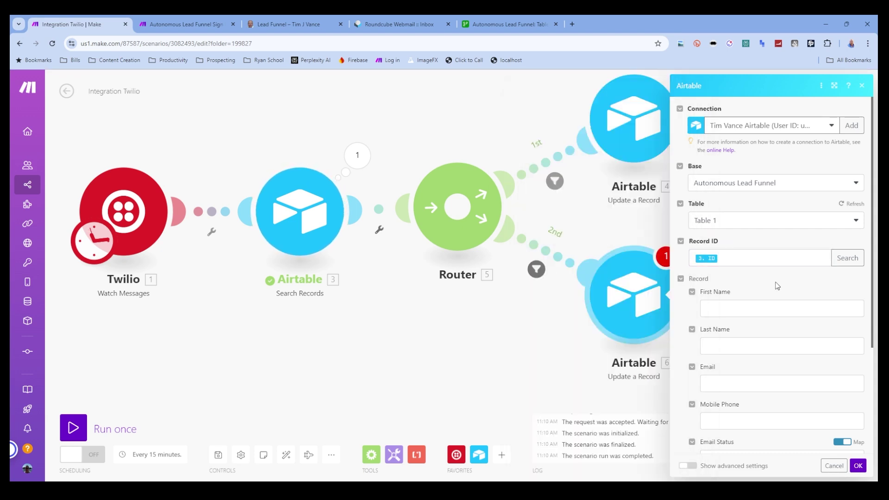
scroll(768, 301, "down", 4)
left_click(839, 330)
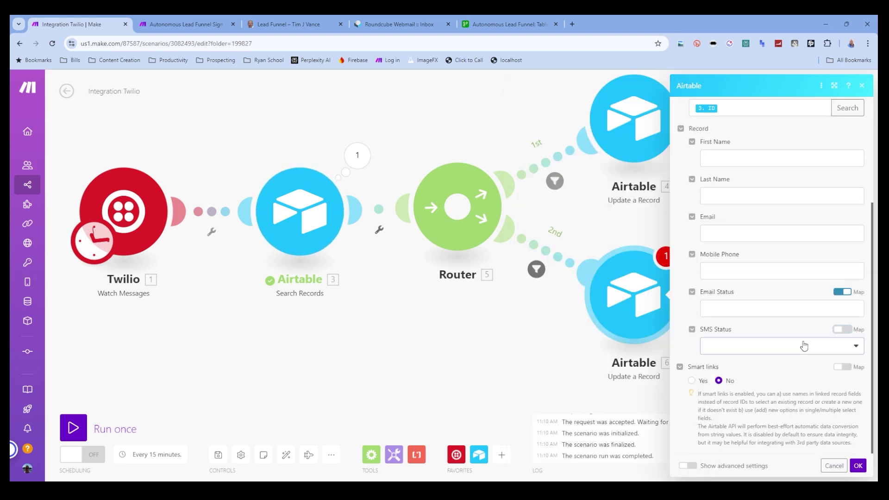
left_click(804, 346)
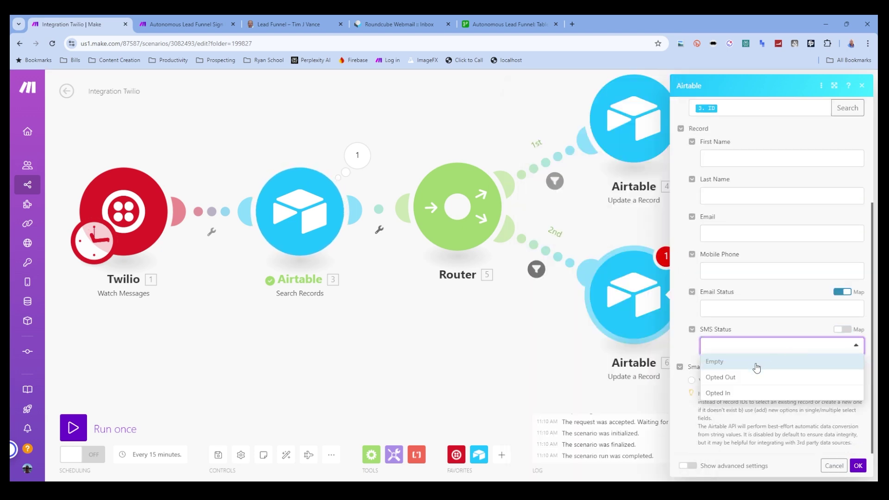
left_click(752, 391)
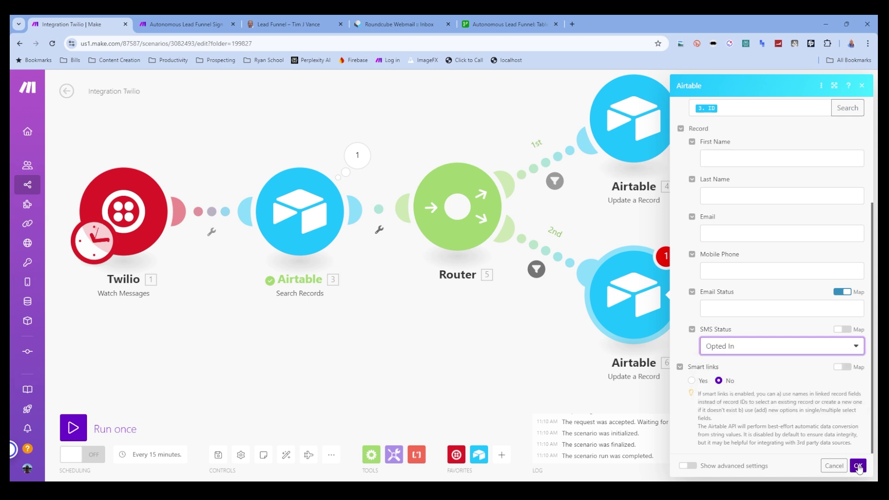
left_click(858, 466)
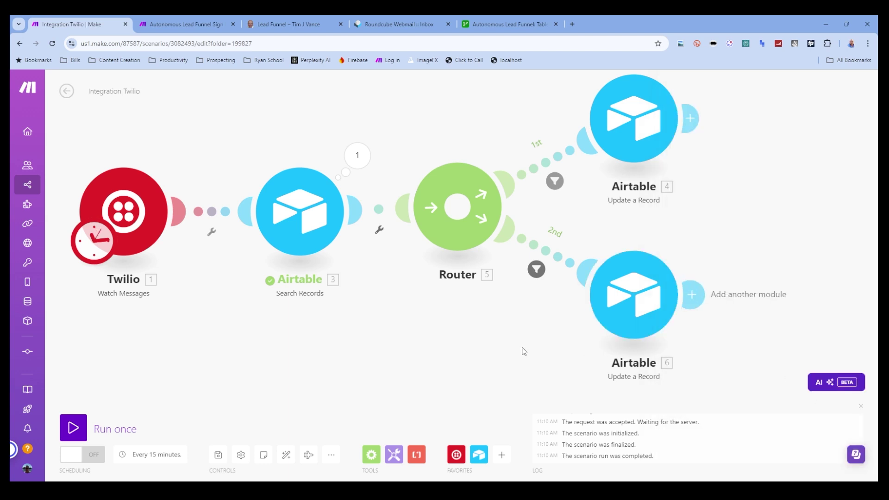
- Fit the scenario diagram in view, save it, and verify SMS Status reads Opted In in Airtable
left_click_drag(444, 353, 526, 353)
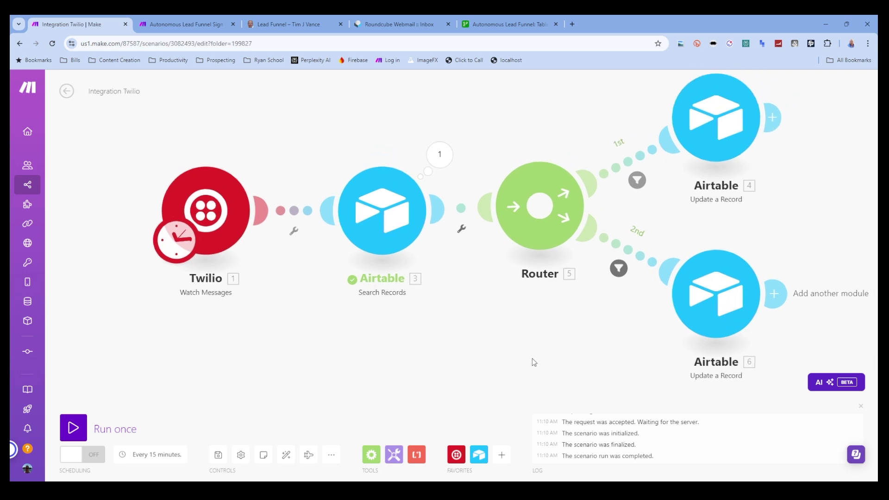
scroll(479, 343, "down", 1)
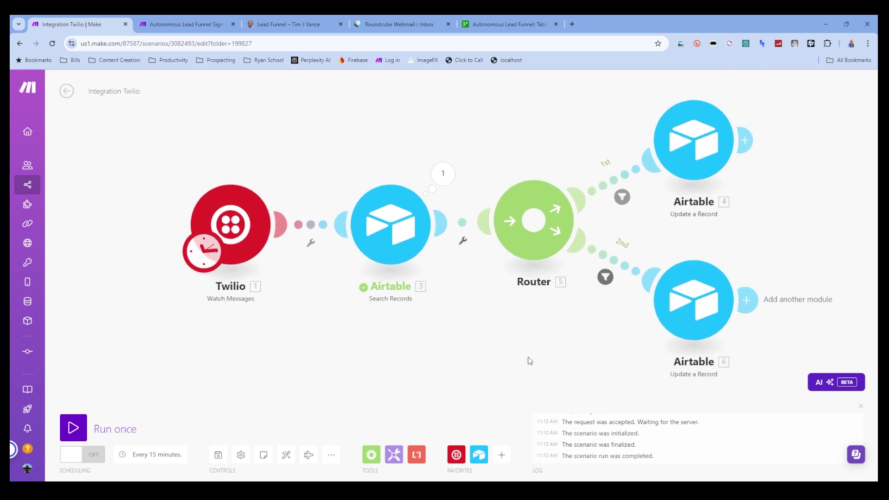
left_click_drag(530, 361, 442, 363)
scroll(435, 343, "down", 1)
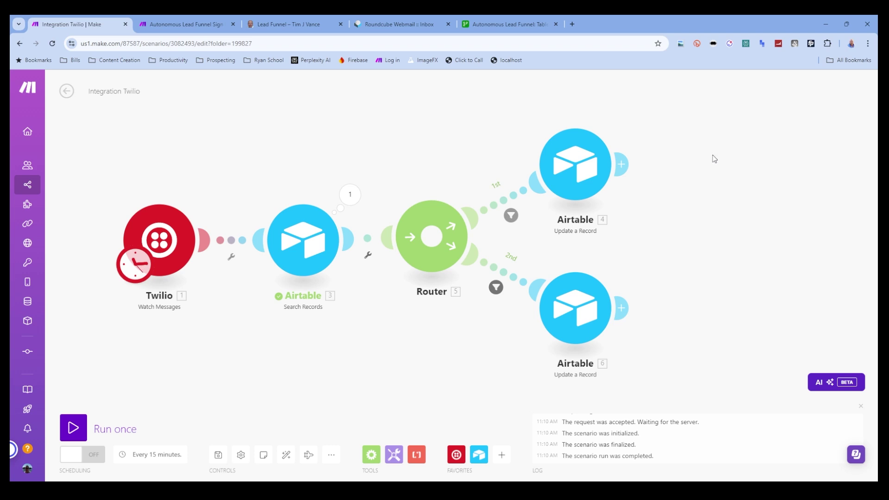
left_click_drag(422, 125, 499, 137)
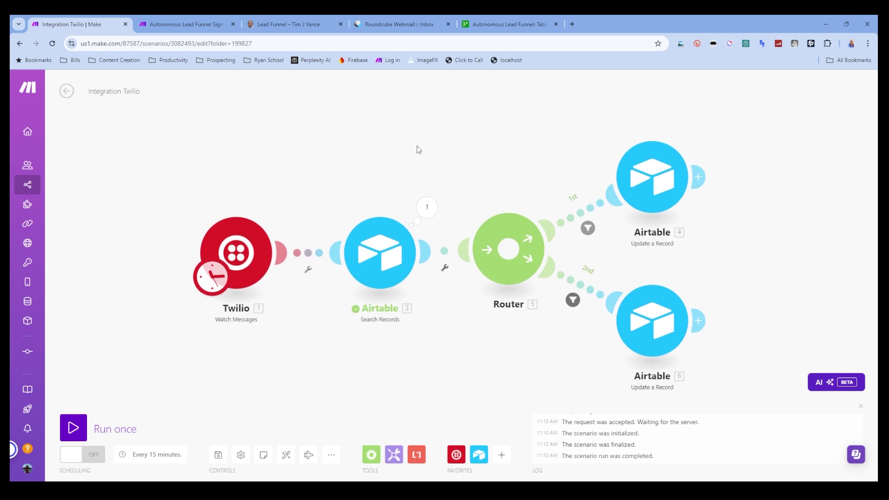
left_click_drag(306, 166, 349, 169)
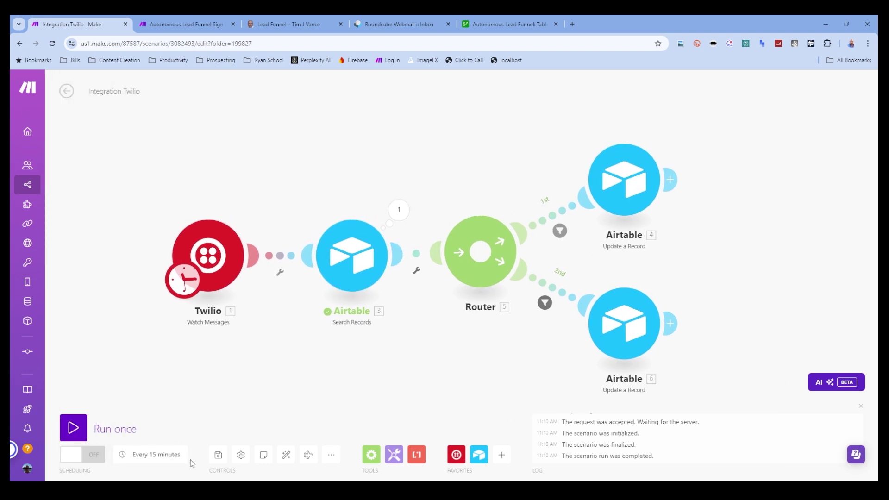
left_click(219, 456)
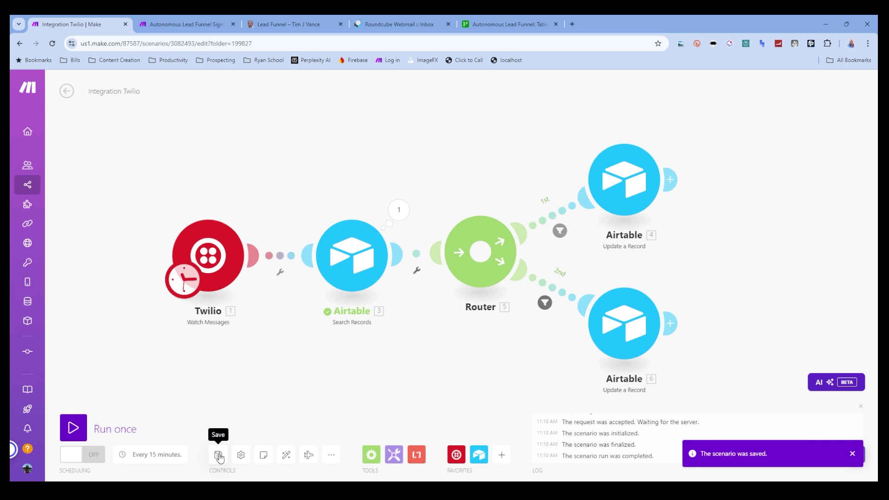
left_click(490, 25)
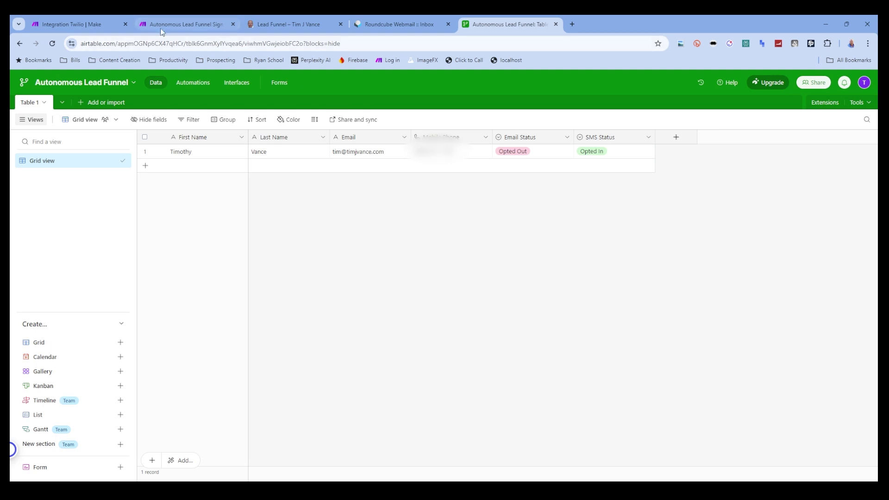
left_click(73, 23)
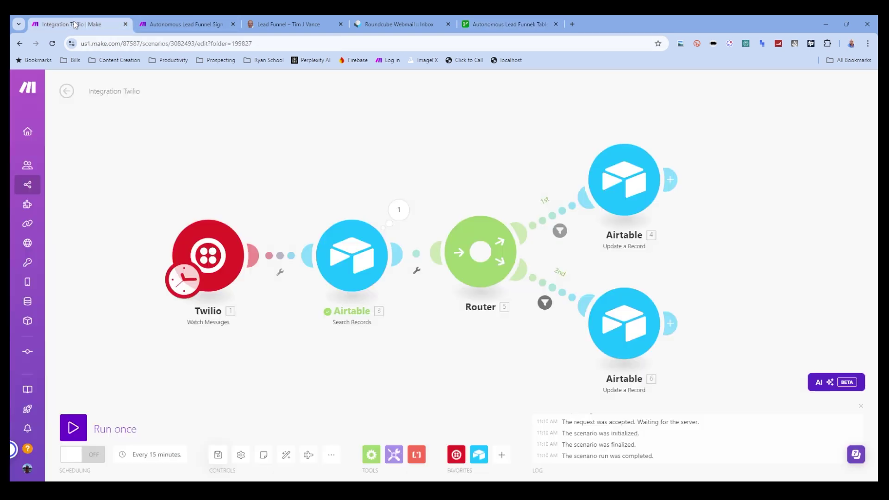
- Schedule the scenario every 1 minute instead of 15, switch it on, and save changes when leaving
left_click(216, 455)
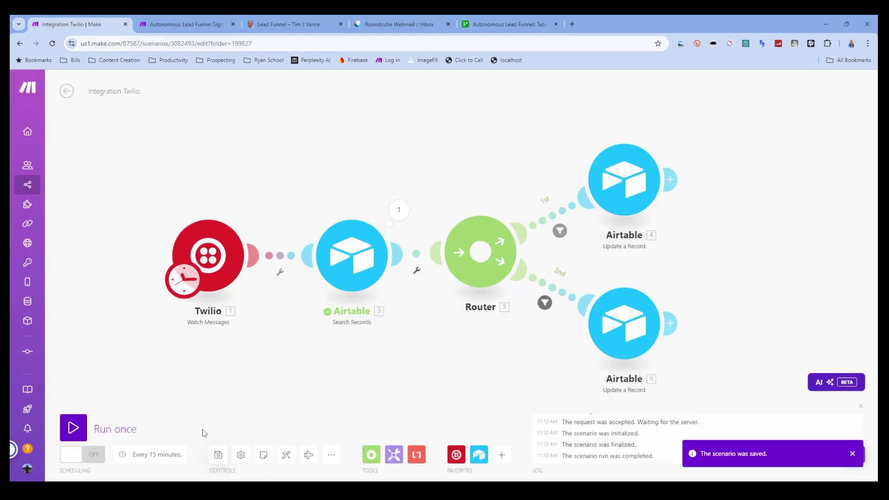
left_click(148, 455)
double_click(237, 267)
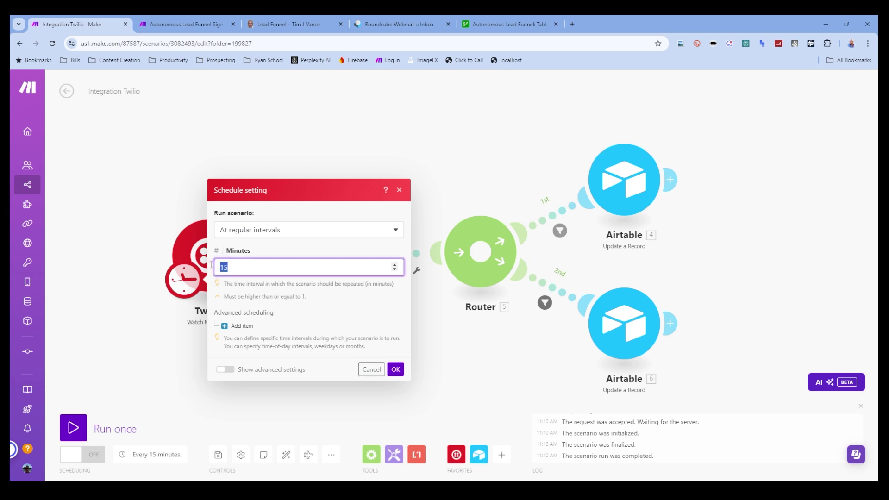
type("1")
left_click(396, 369)
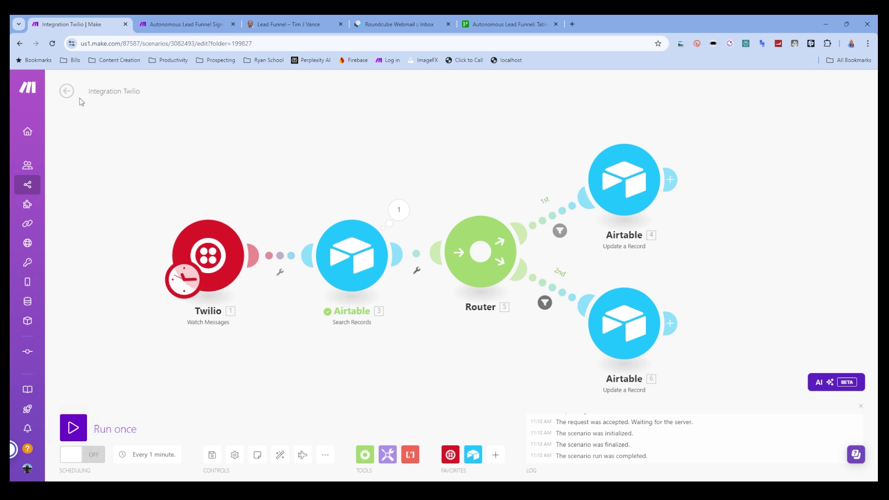
left_click(83, 454)
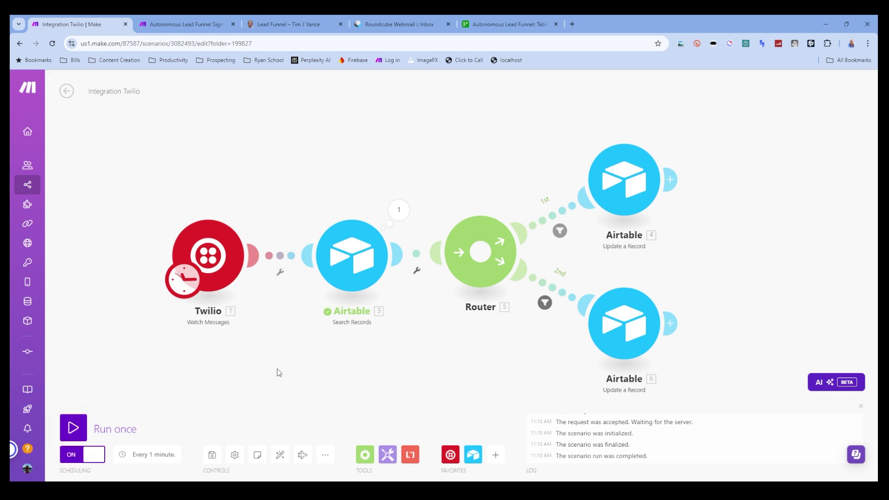
left_click(66, 91)
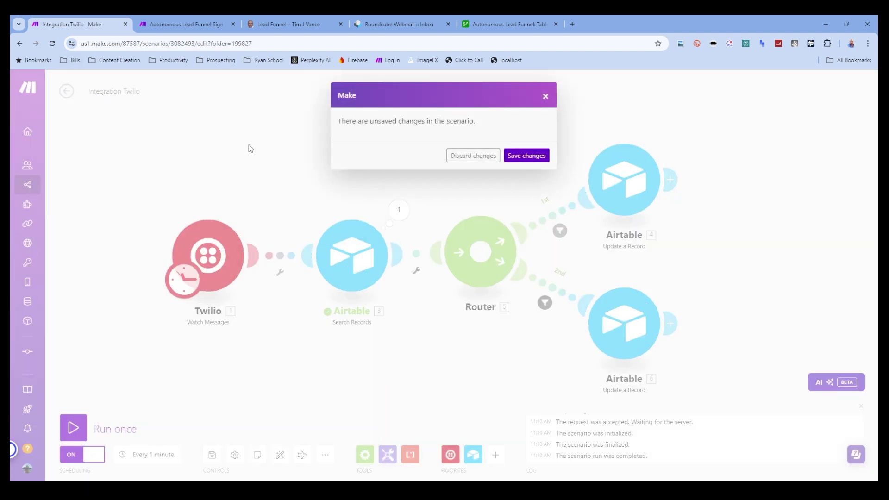
left_click(519, 157)
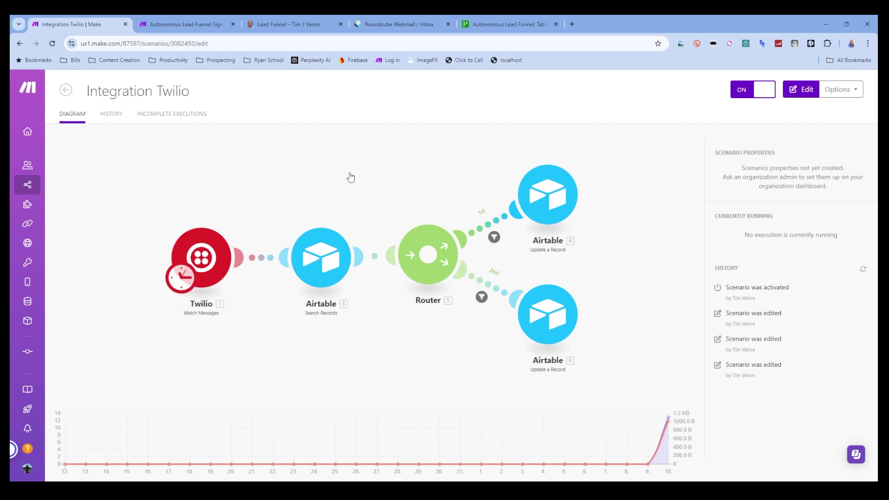
- Open the 11:16 run's details from History and cross-check the lead's statuses in Airtable
left_click(111, 113)
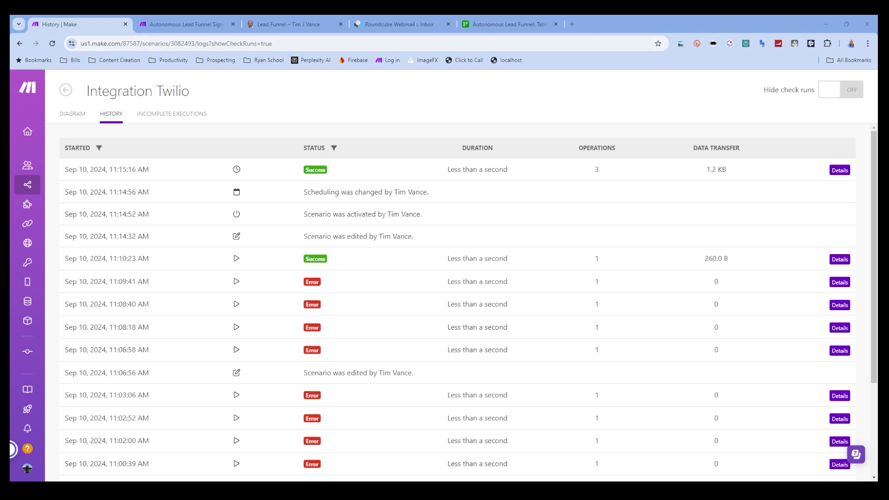
mouse_move(33, 132)
left_click(72, 114)
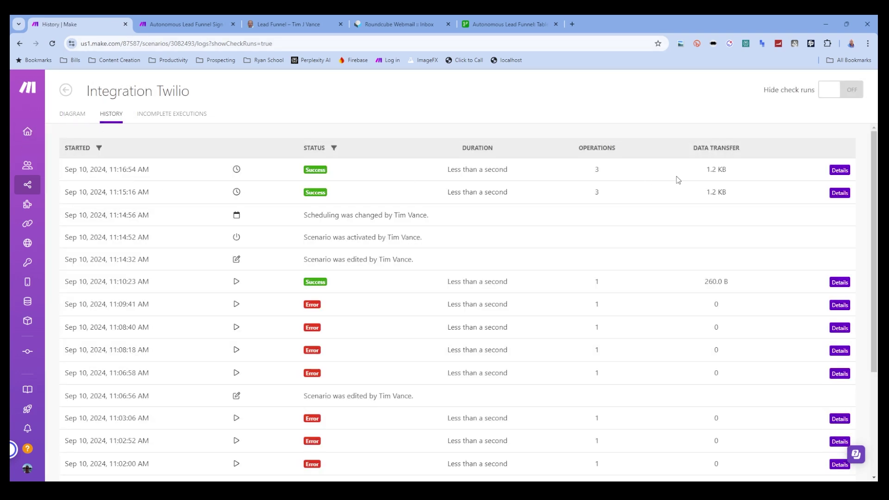
left_click(843, 171)
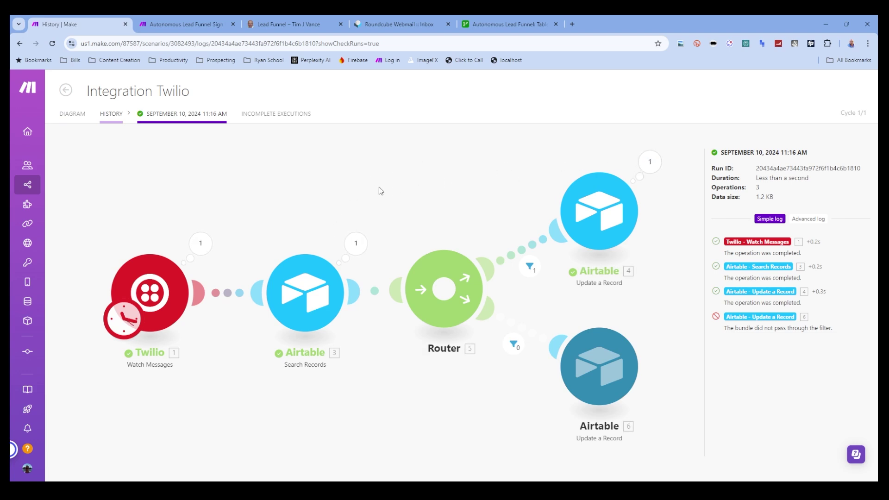
left_click(491, 22)
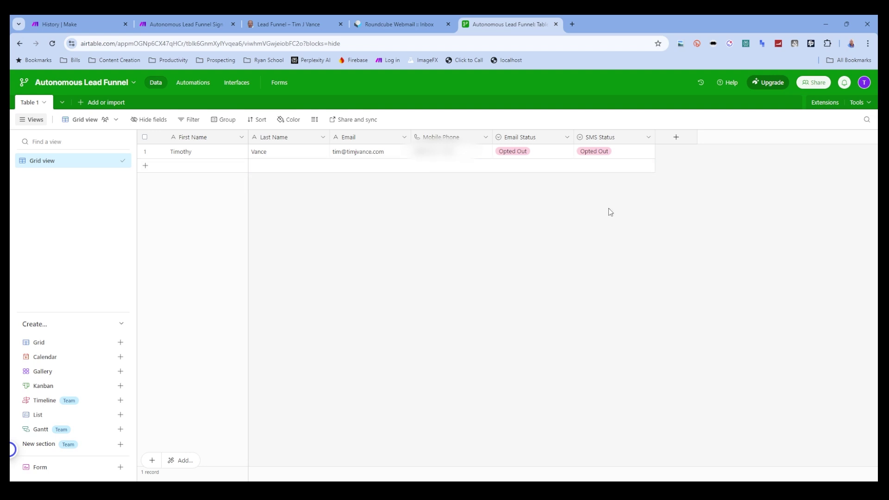
left_click(84, 27)
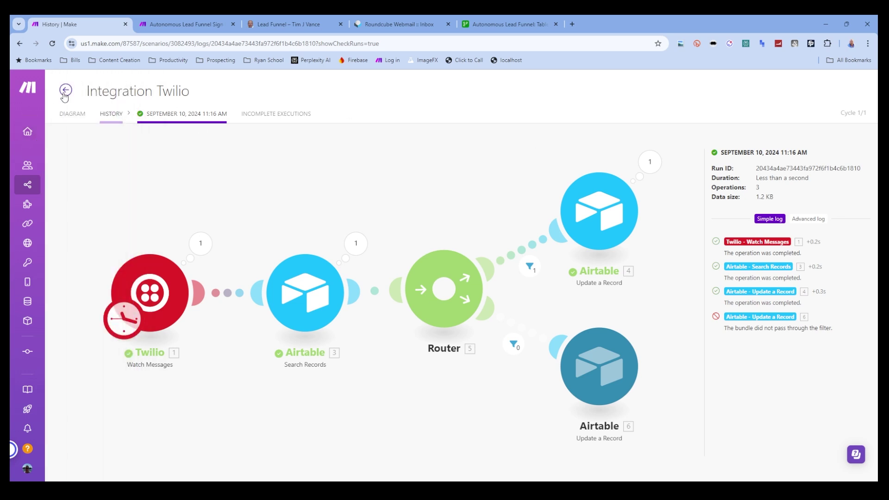
- Open the 11:17 AM run's details from History and confirm SMS Status Opted In in Airtable
left_click(65, 93)
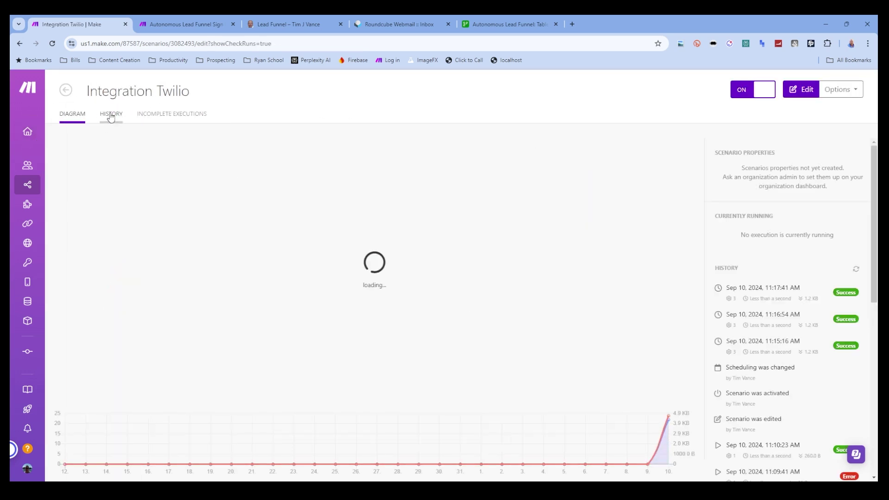
left_click(111, 116)
left_click(839, 170)
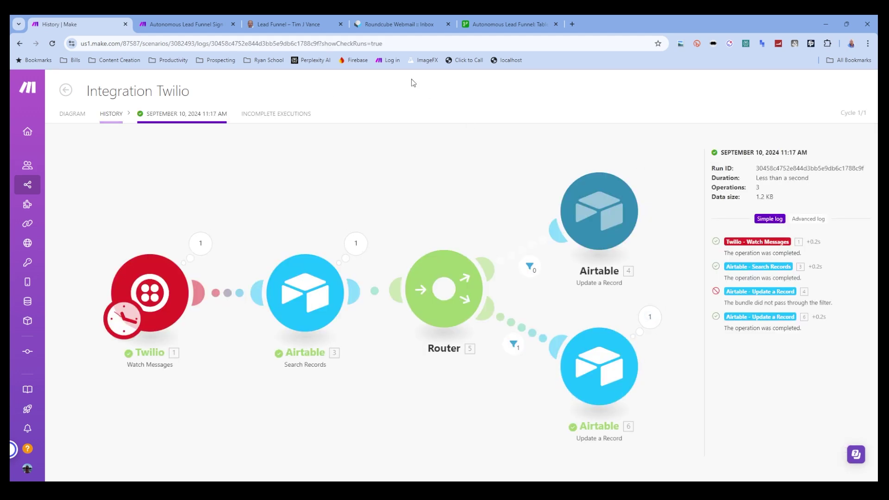
left_click(496, 23)
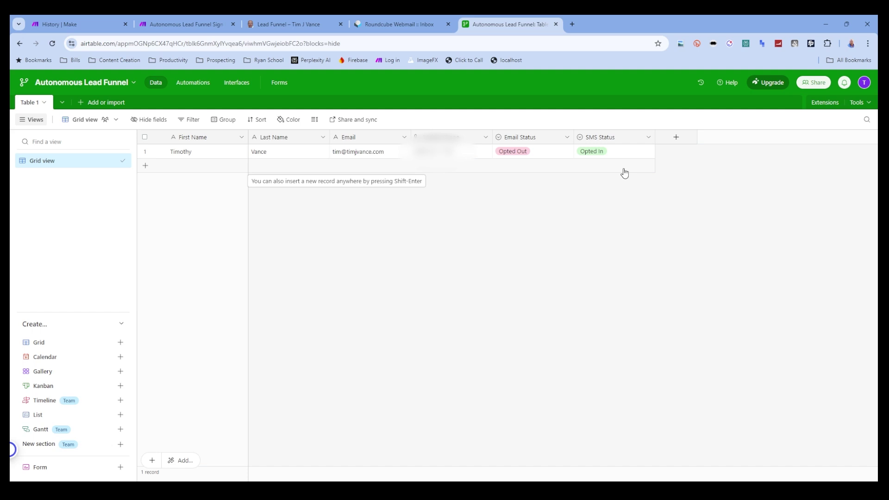
- Glance at the Autonomous Lead Funnel Sign Up tab, then return to the Integration Twilio diagram
left_click(149, 23)
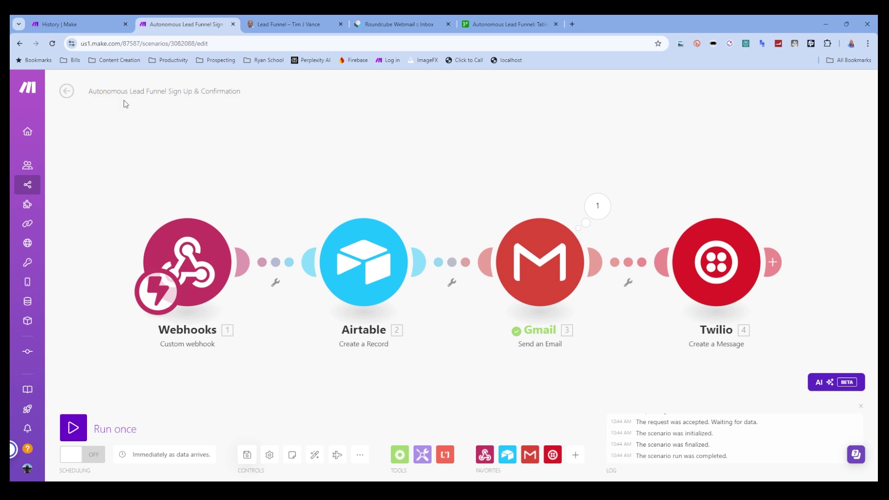
left_click(92, 24)
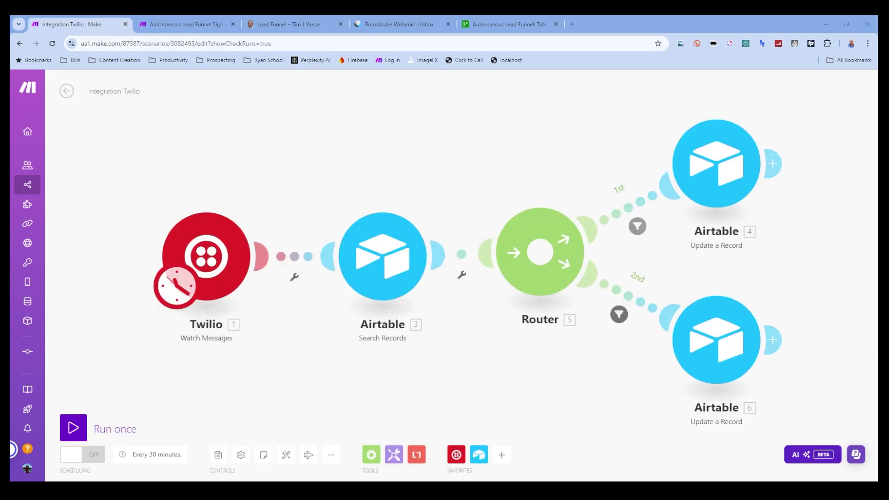